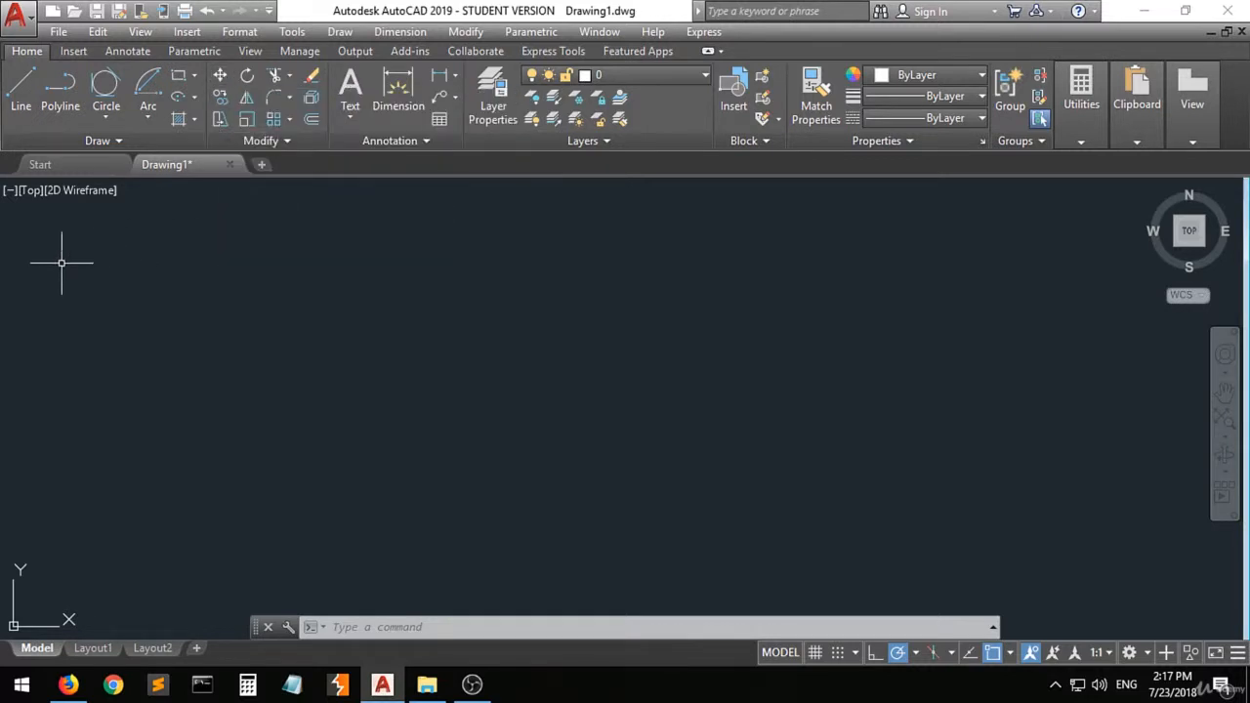
Draw a closed, irregular four-sided shape with connected lines in the upper middle of the drawing area.
click(20, 95)
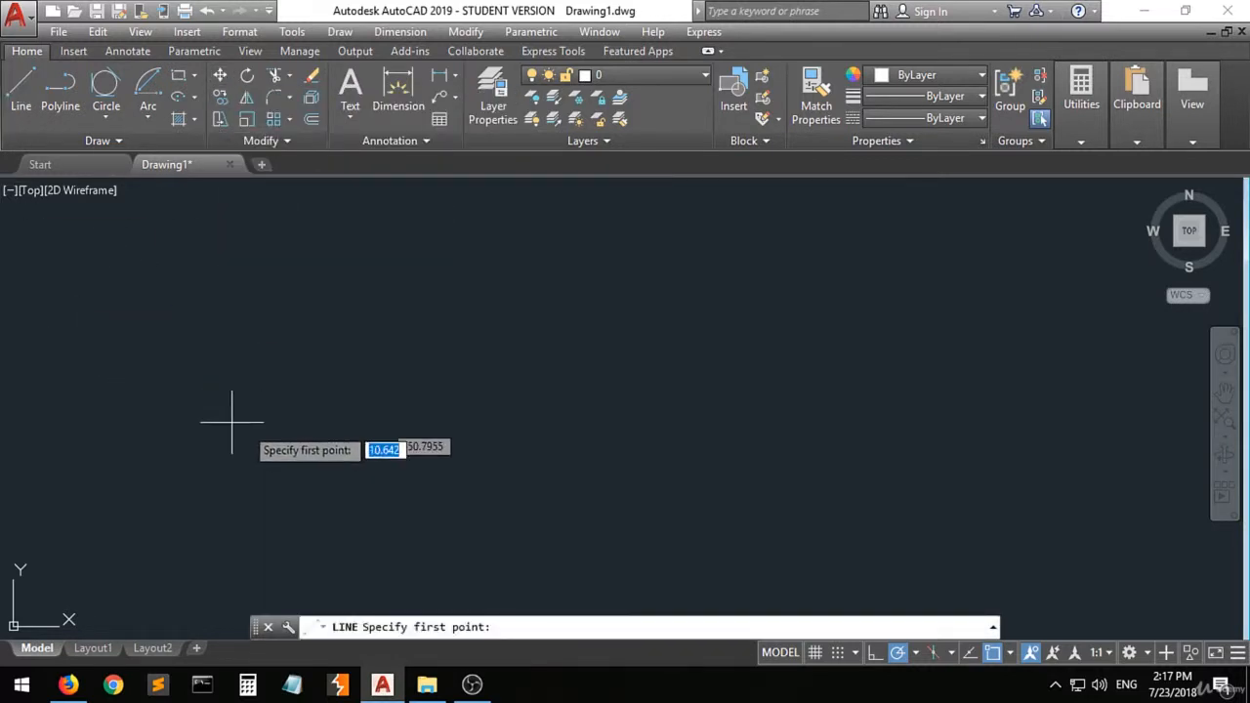
click(391, 284)
click(483, 374)
click(371, 412)
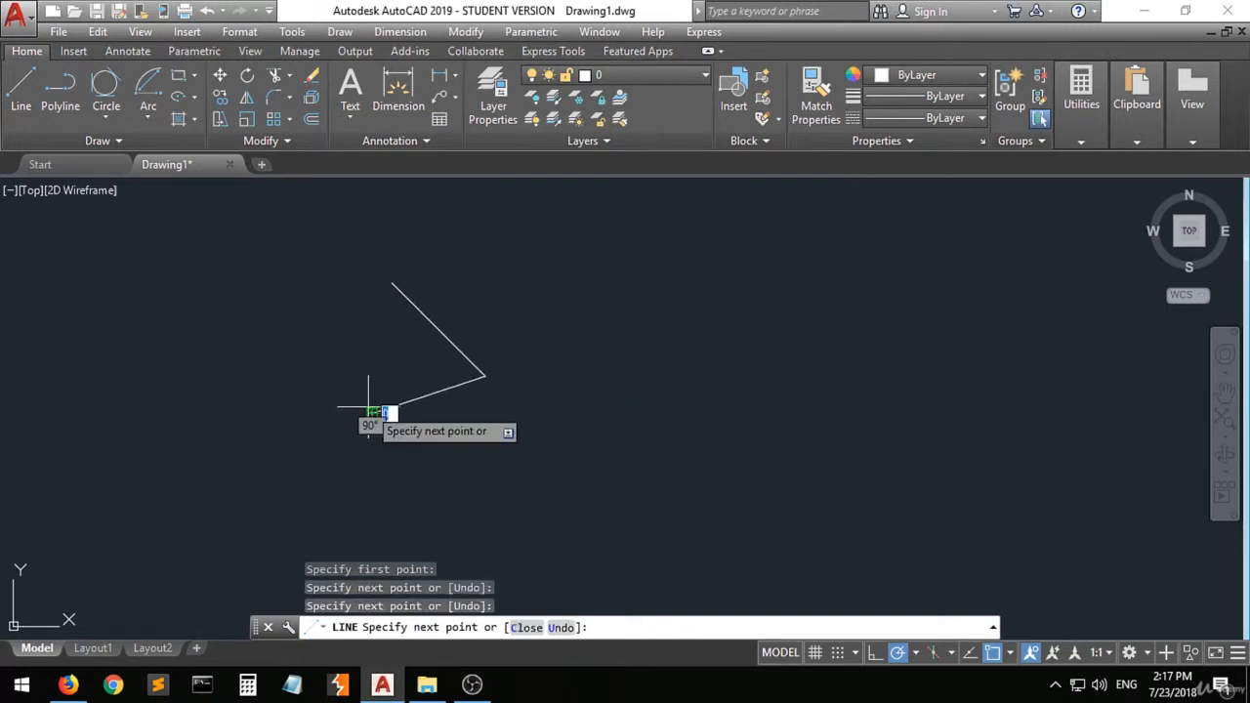
click(349, 326)
click(392, 284)
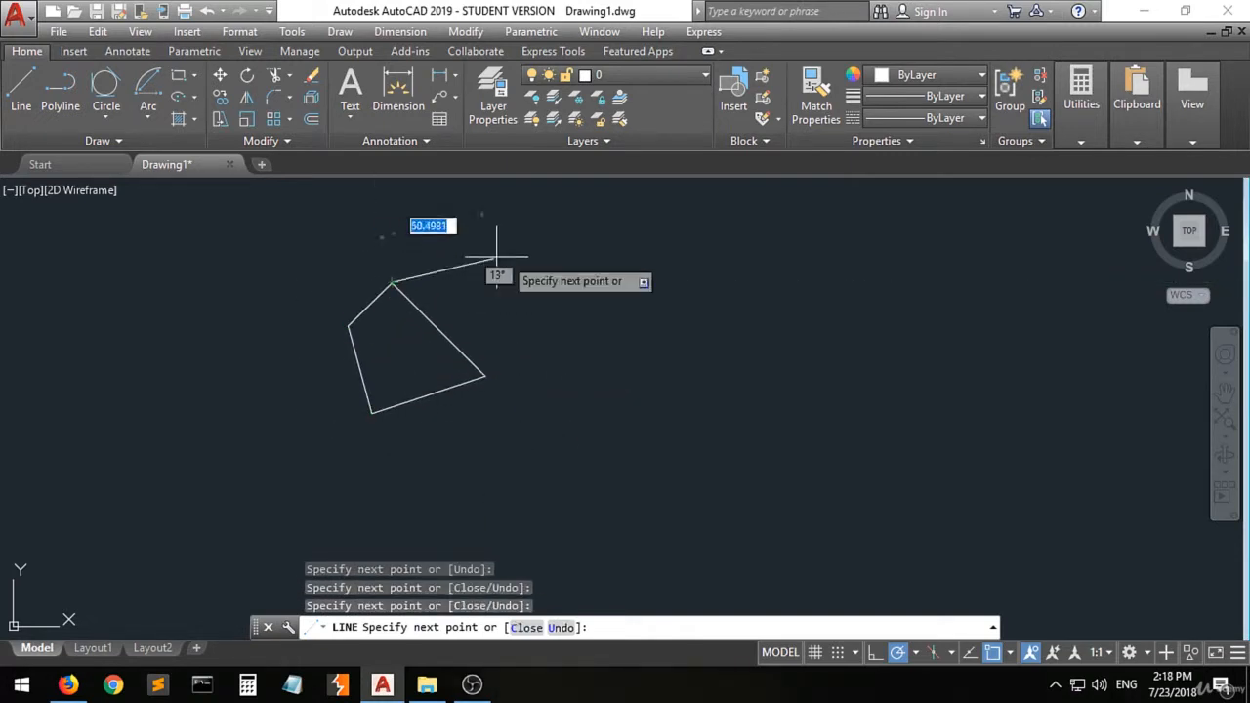
key(Return)
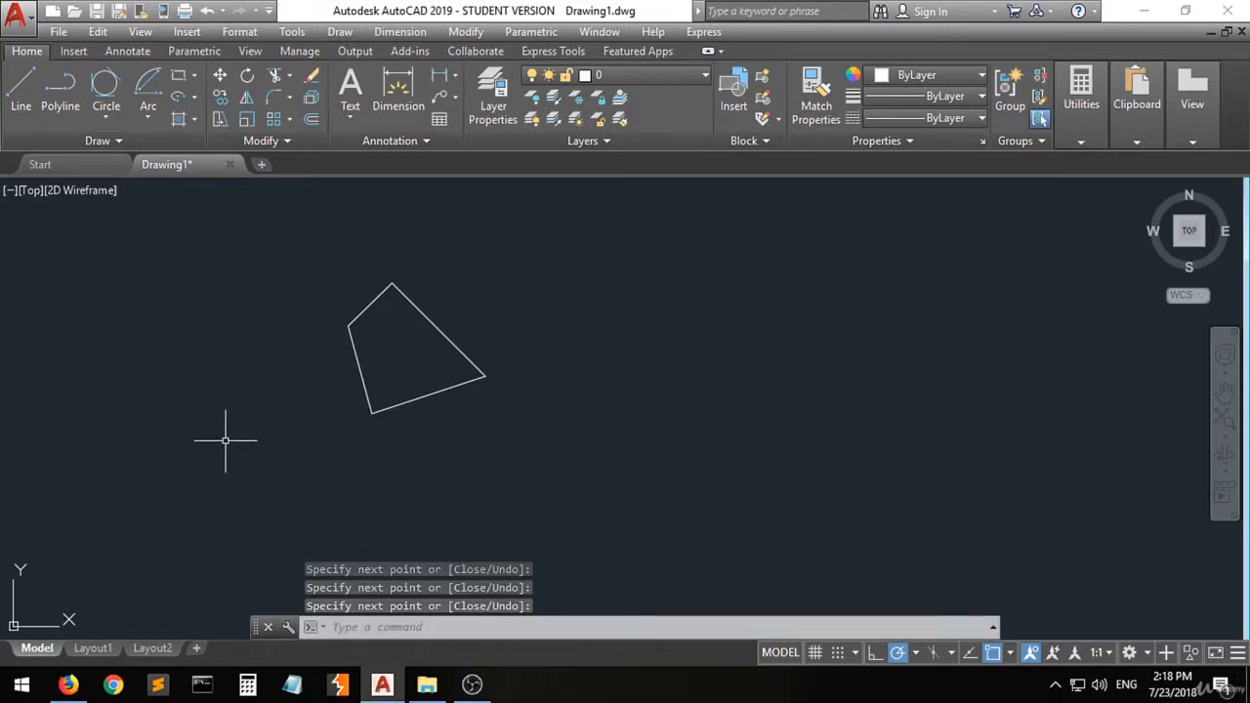
Draw a long, nearly horizontal line passing through the bottom corner area of the four-sided shape and extending far beyond both sides.
click(20, 88)
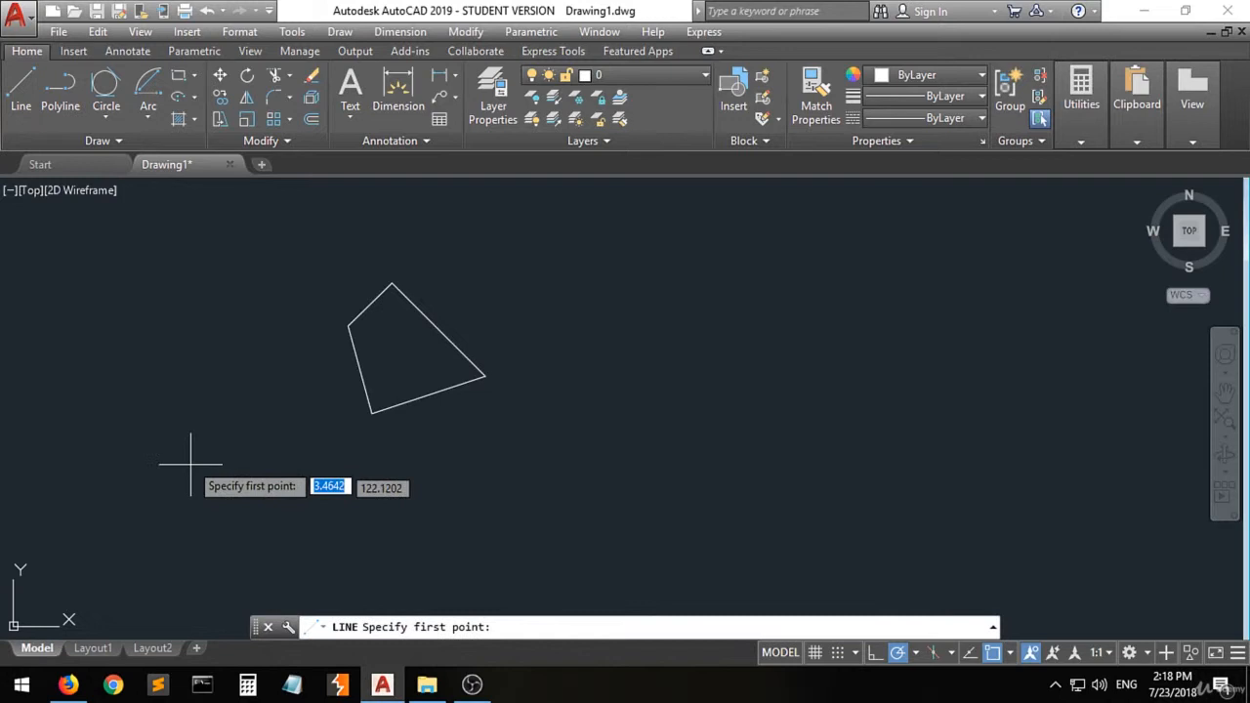
click(167, 411)
click(961, 397)
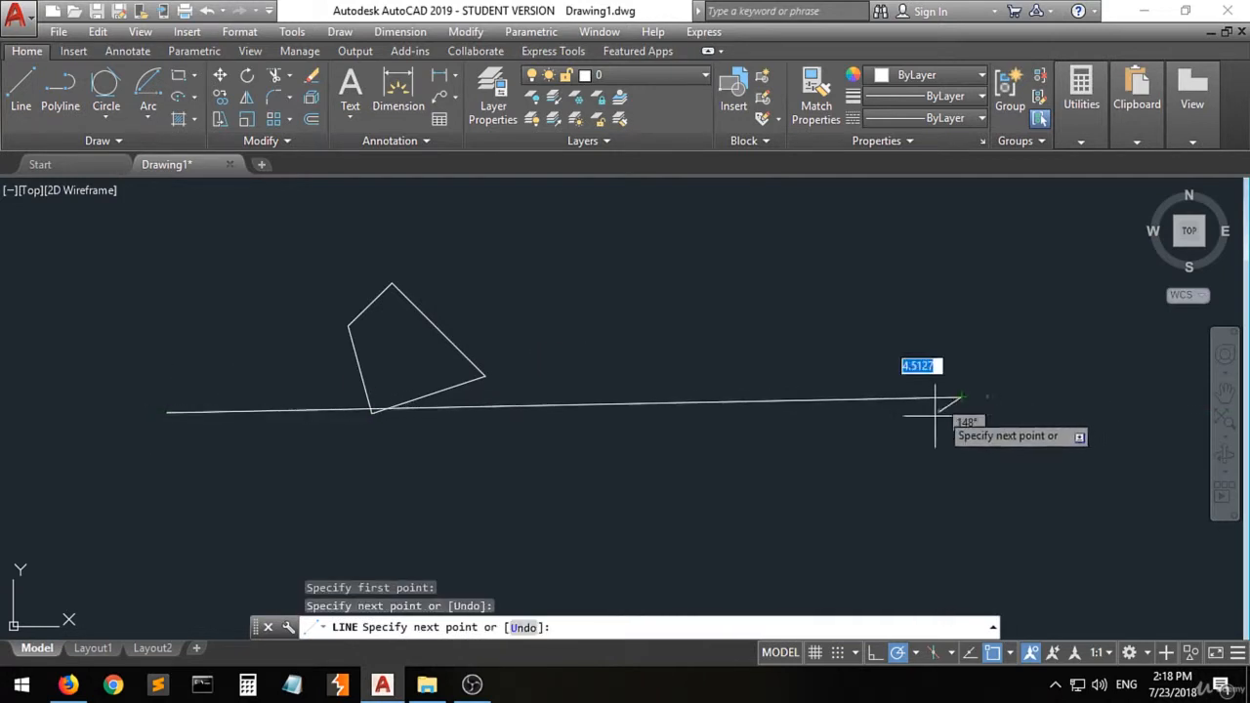
key(Return)
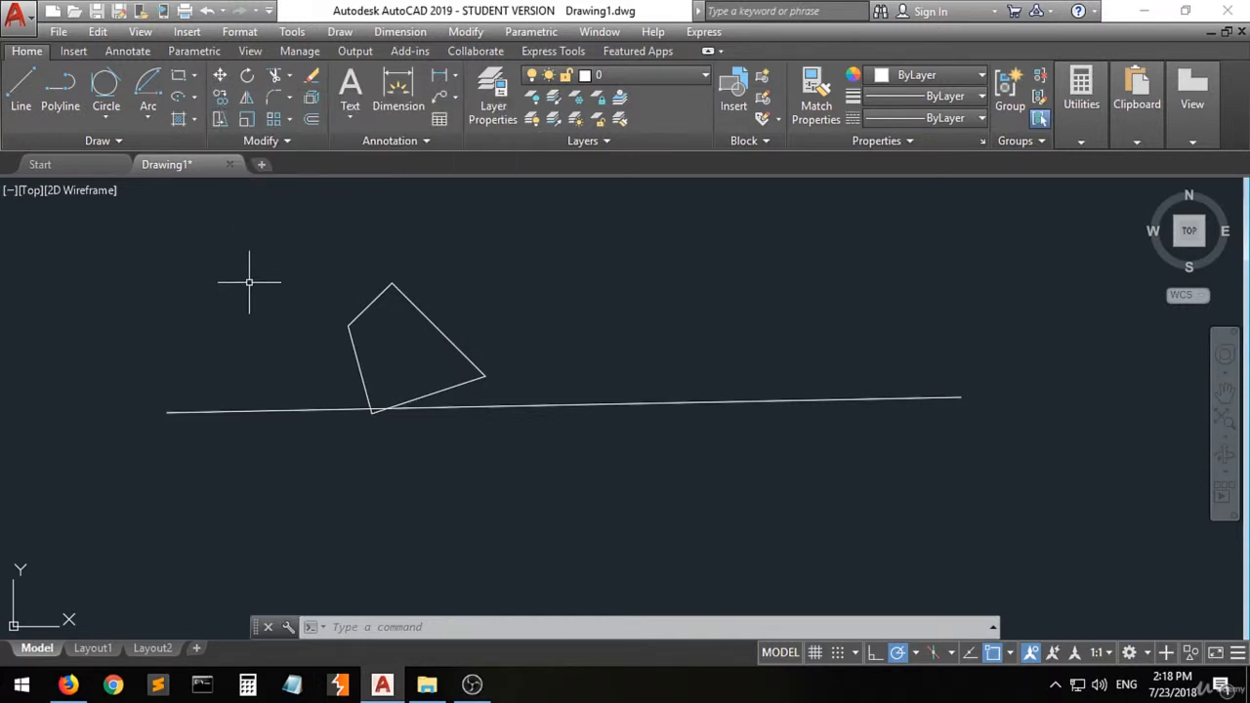
Move the whole four-sided shape from its bottom corner to the right endpoint of the long line.
click(467, 249)
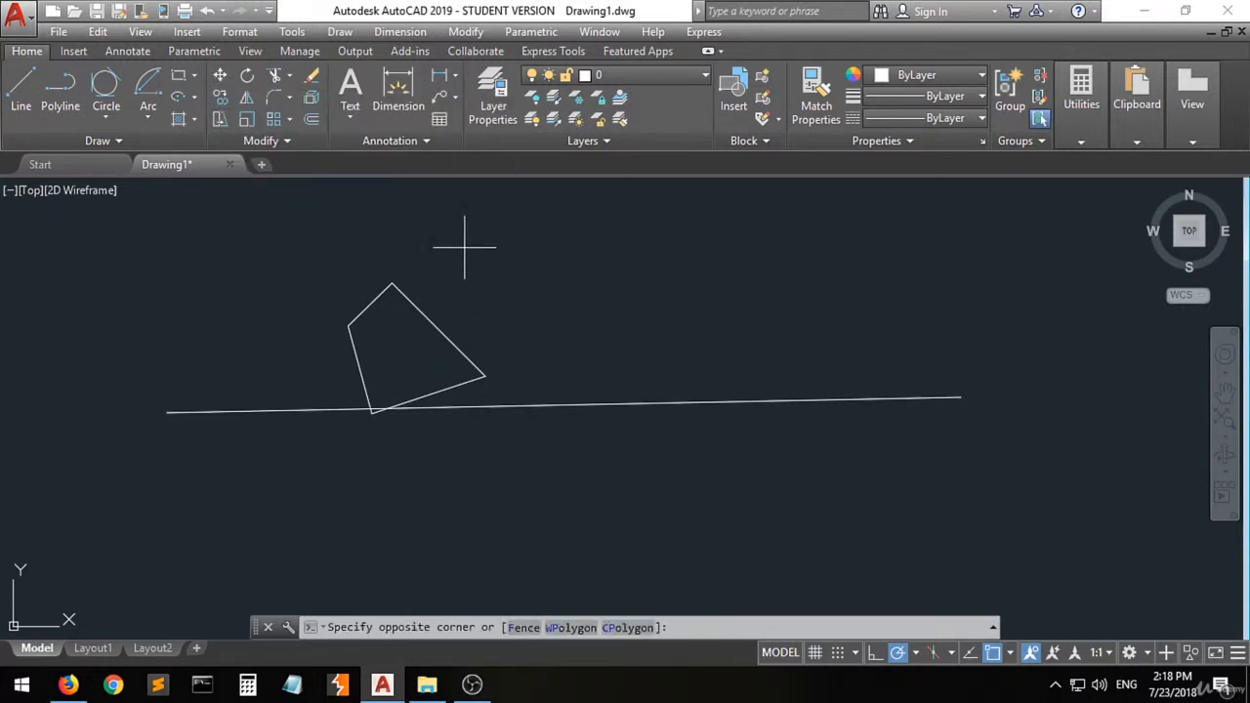
click(300, 349)
click(439, 390)
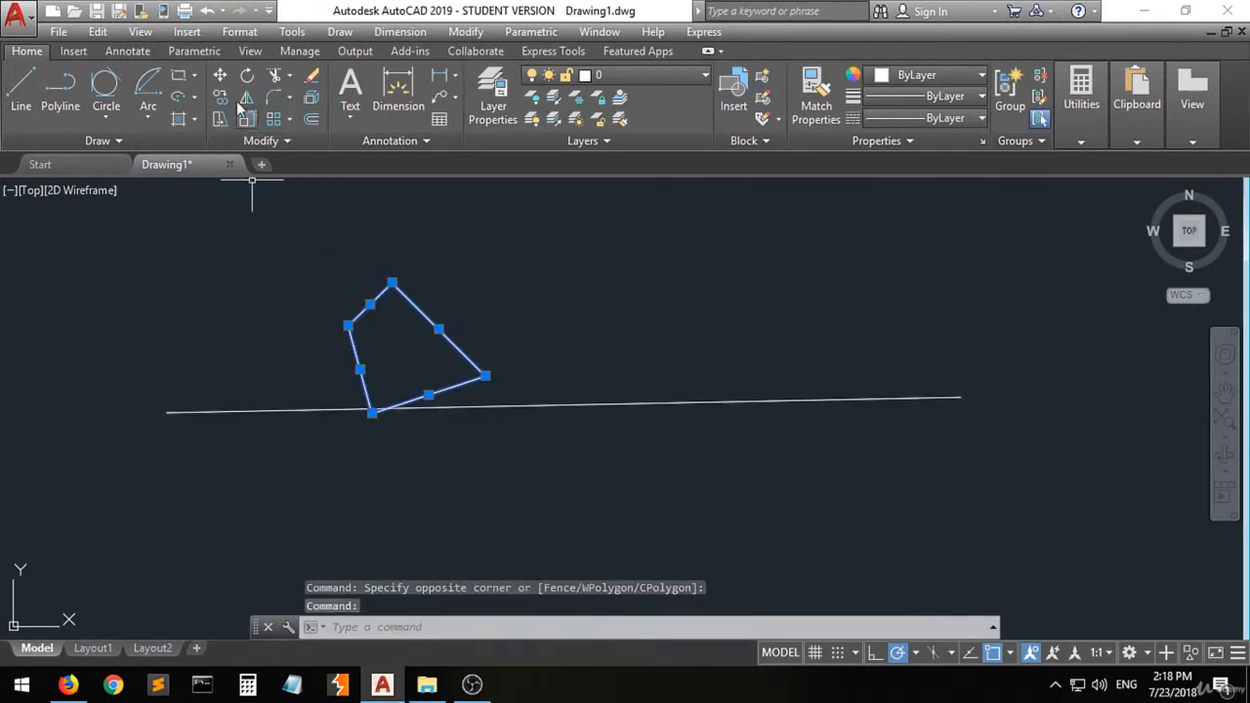
click(220, 77)
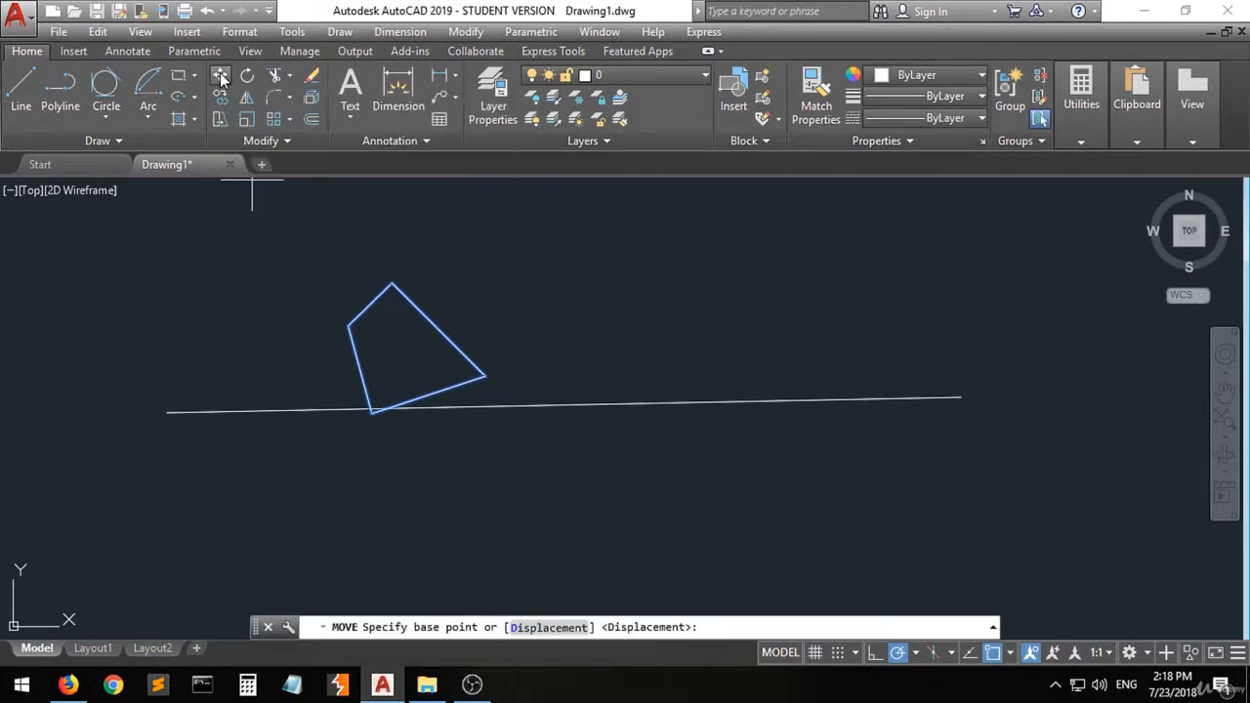
click(371, 412)
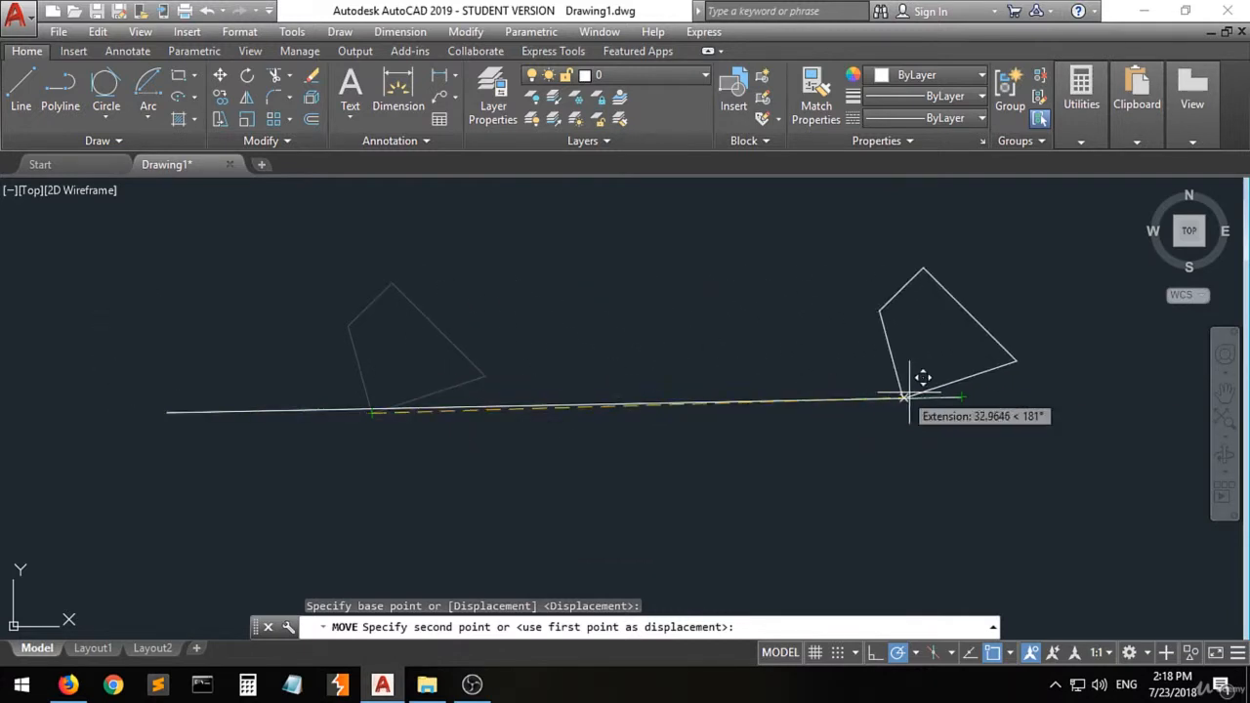
click(961, 397)
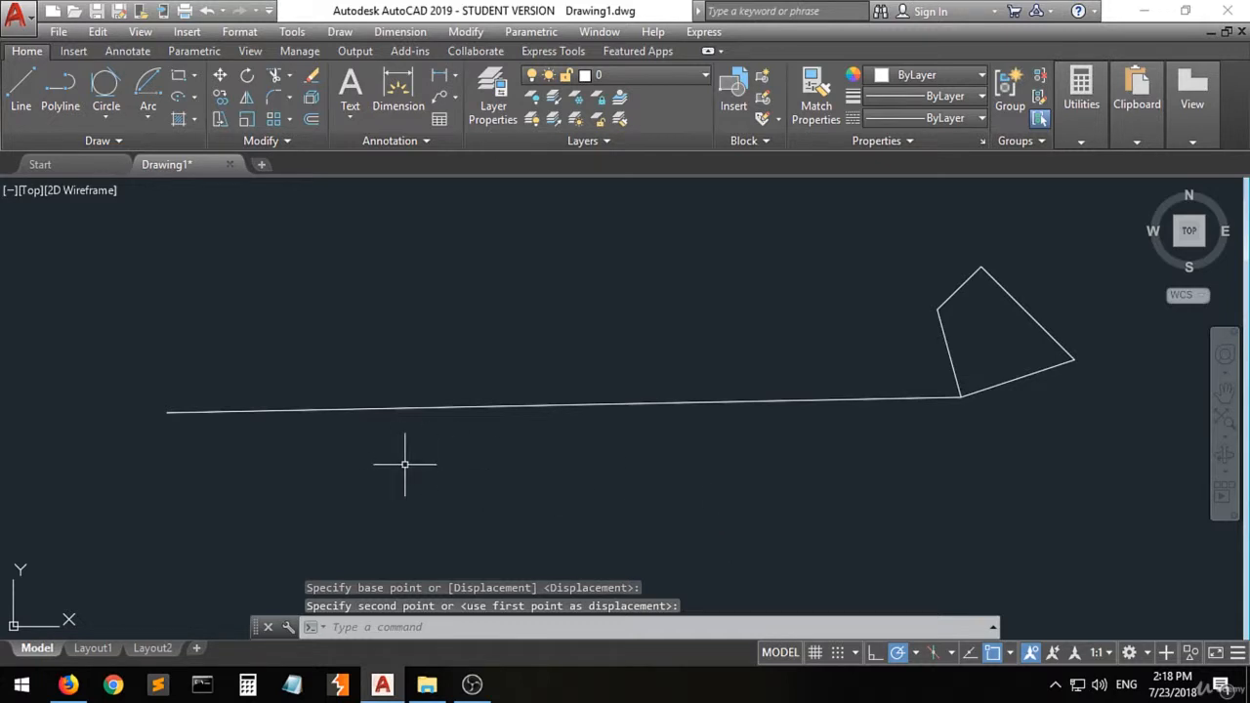
Move the four sides of the shape from their bottom corner back onto the long line, near its left end.
click(221, 76)
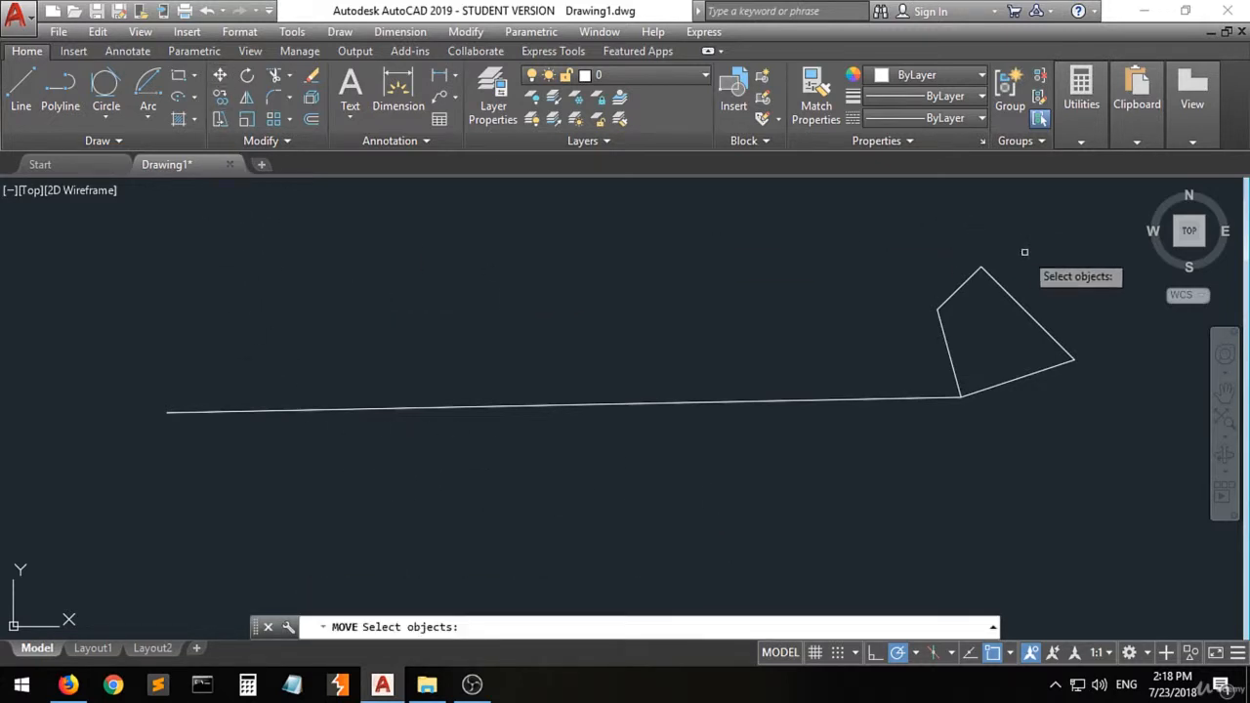
click(1009, 293)
click(971, 280)
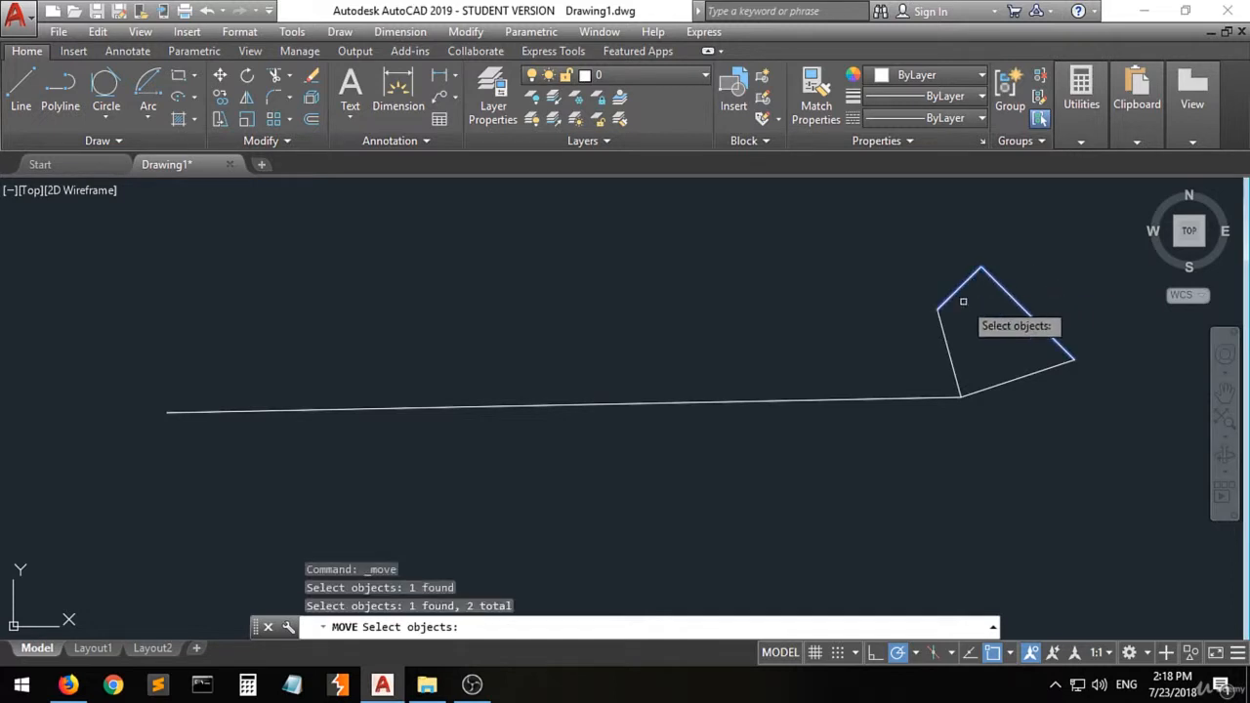
click(949, 349)
click(1004, 377)
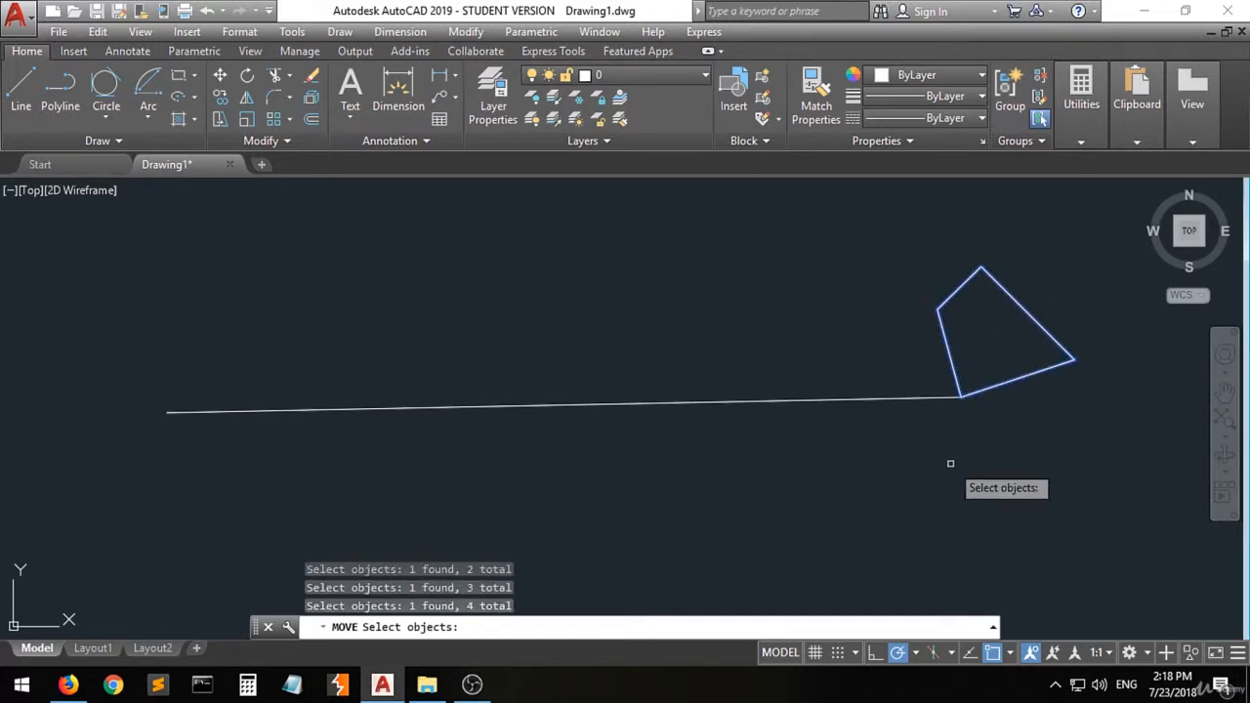
key(Return)
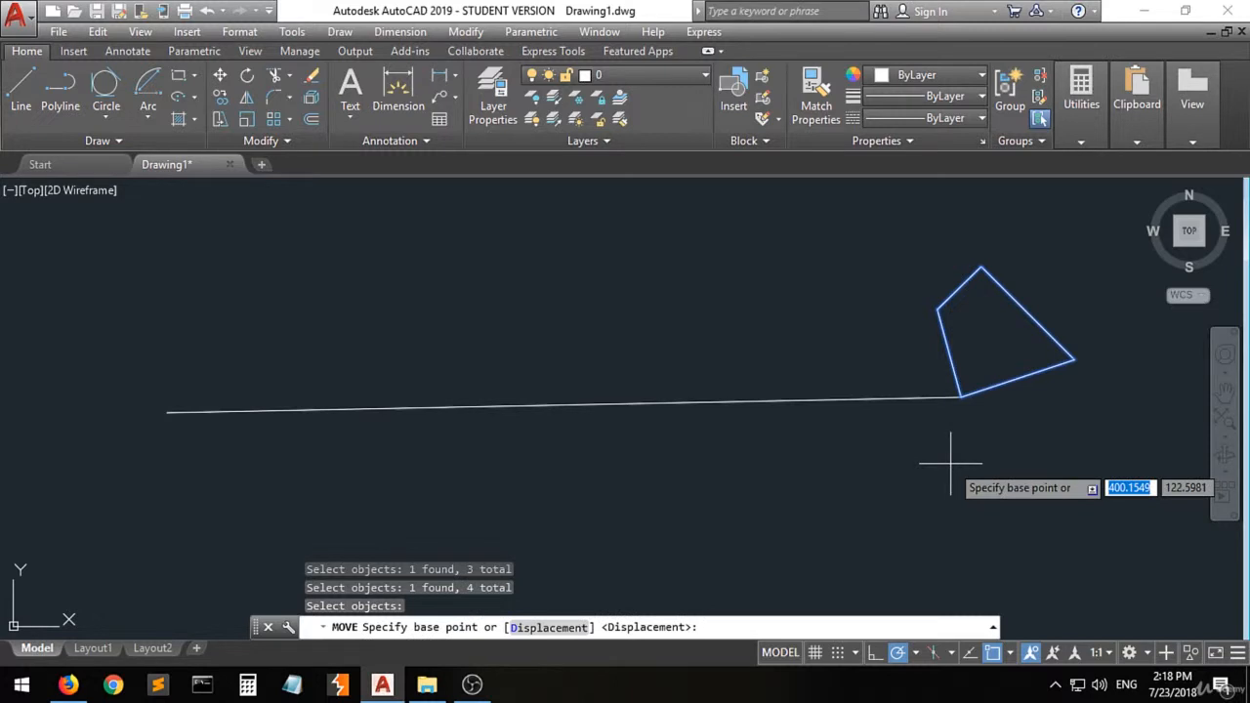
click(963, 396)
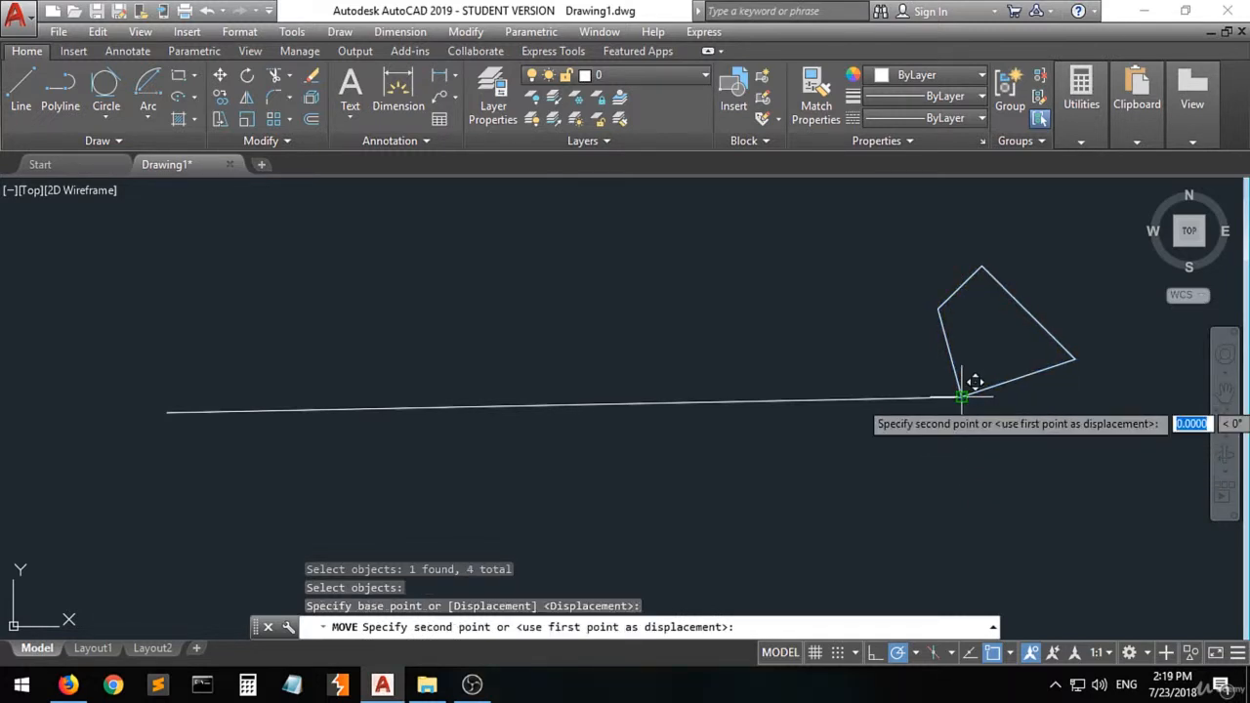
click(352, 408)
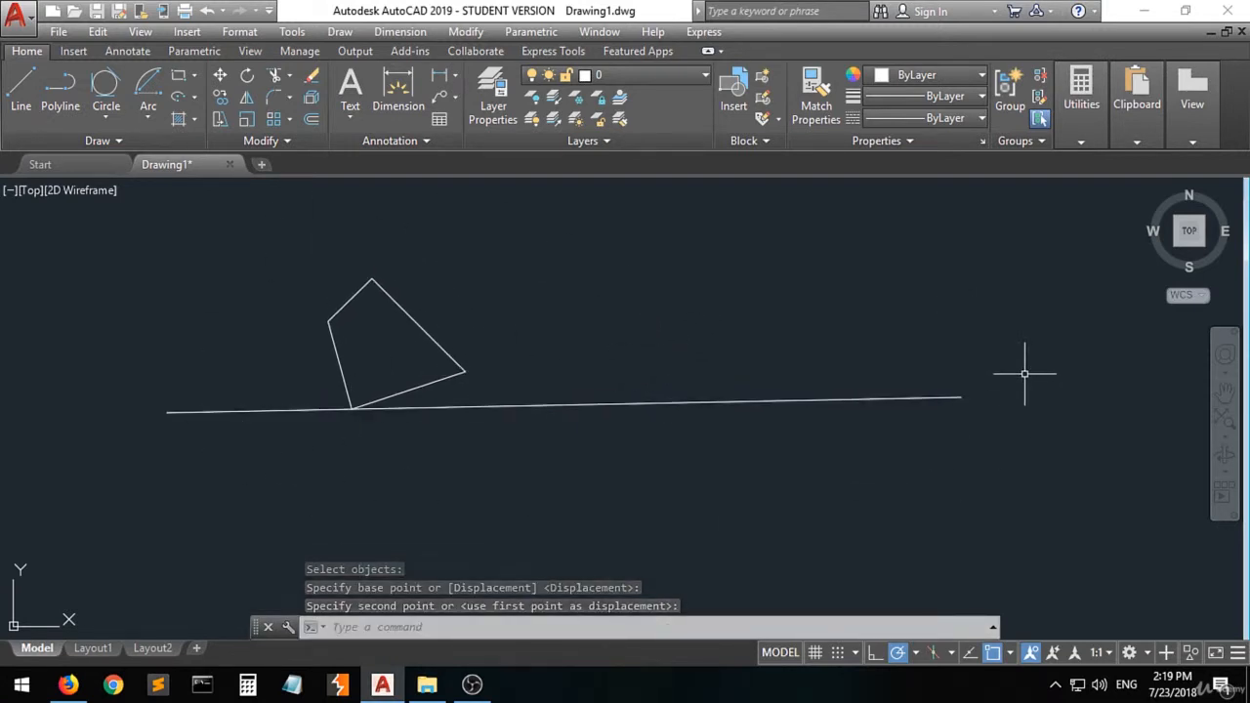
Move only the shape's upper-right side from its lower endpoint to the right endpoint of the long line.
click(427, 329)
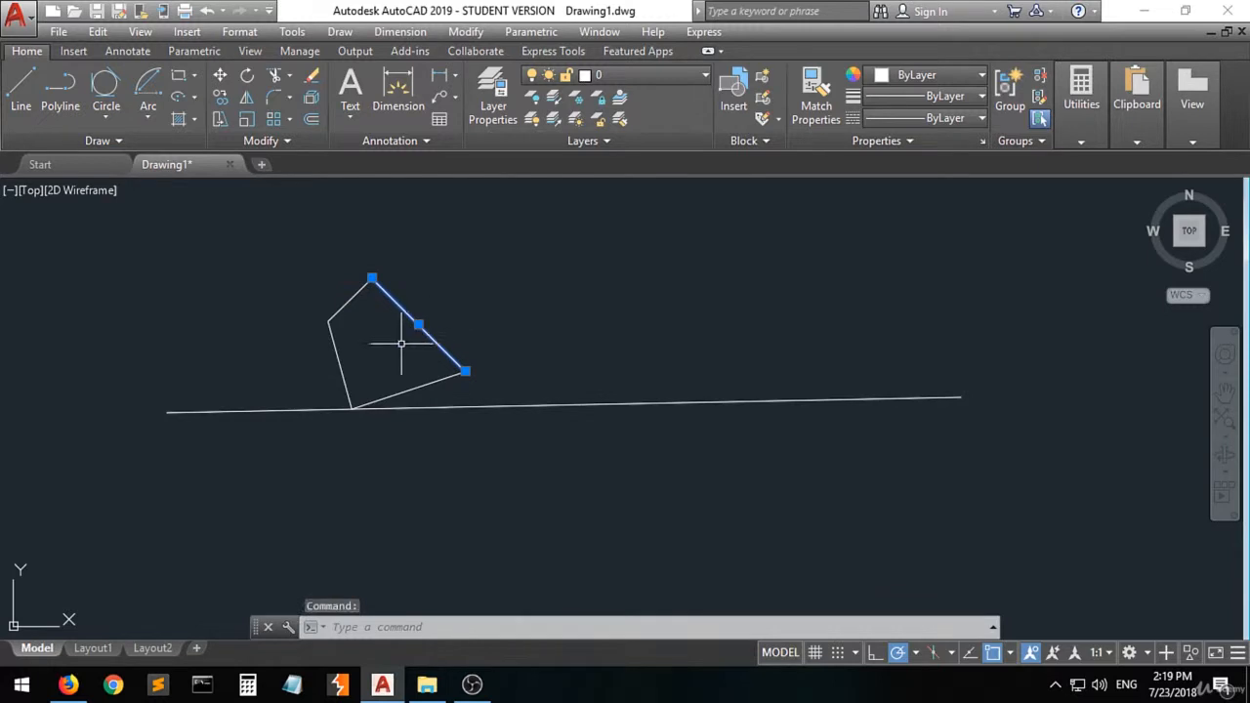
click(220, 77)
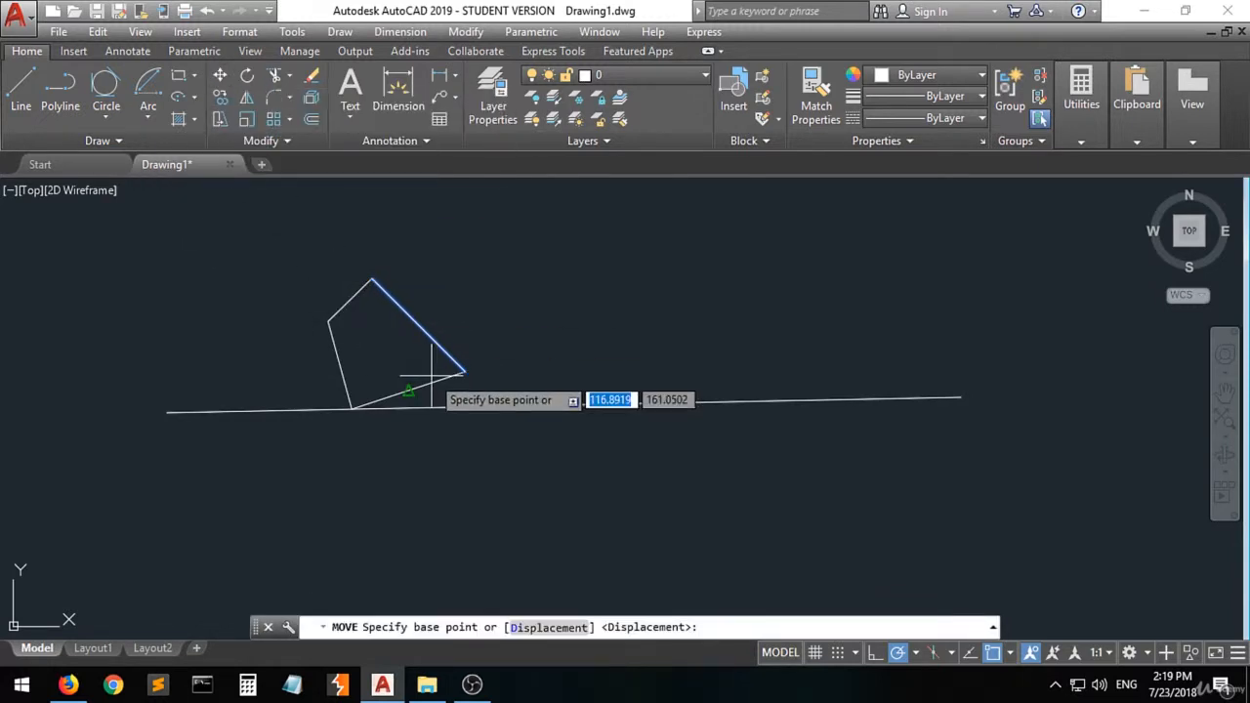
click(465, 371)
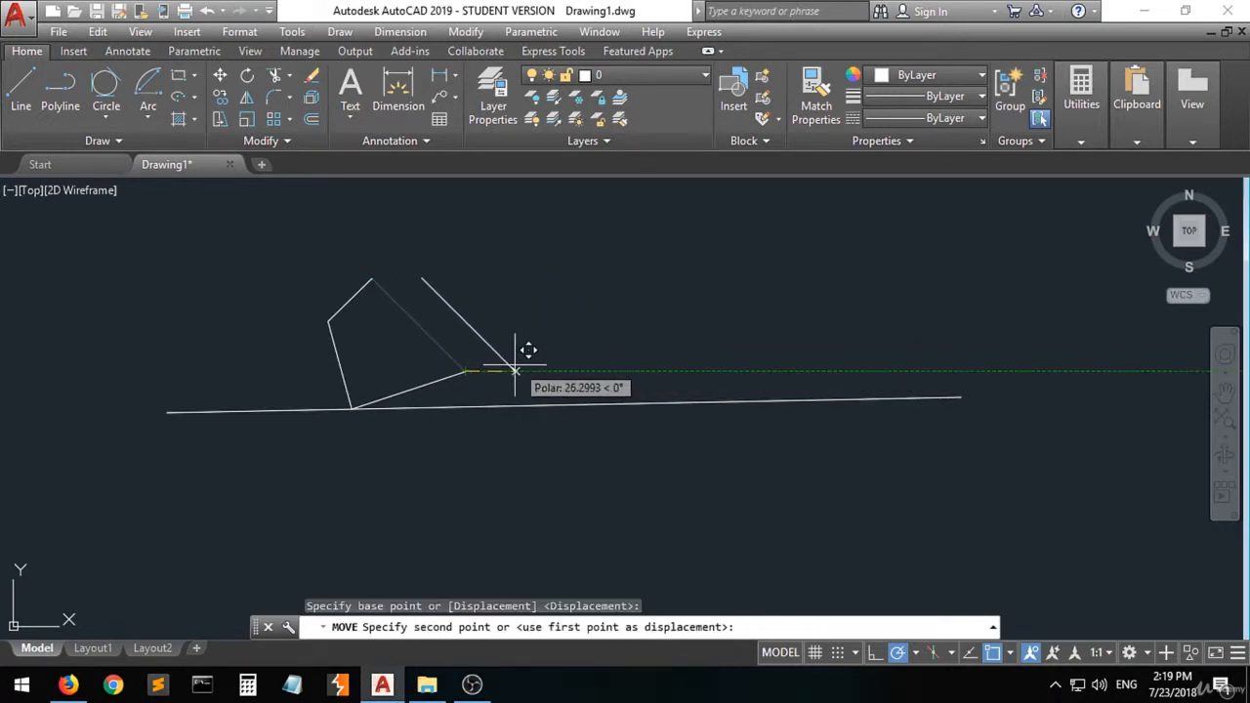
click(962, 395)
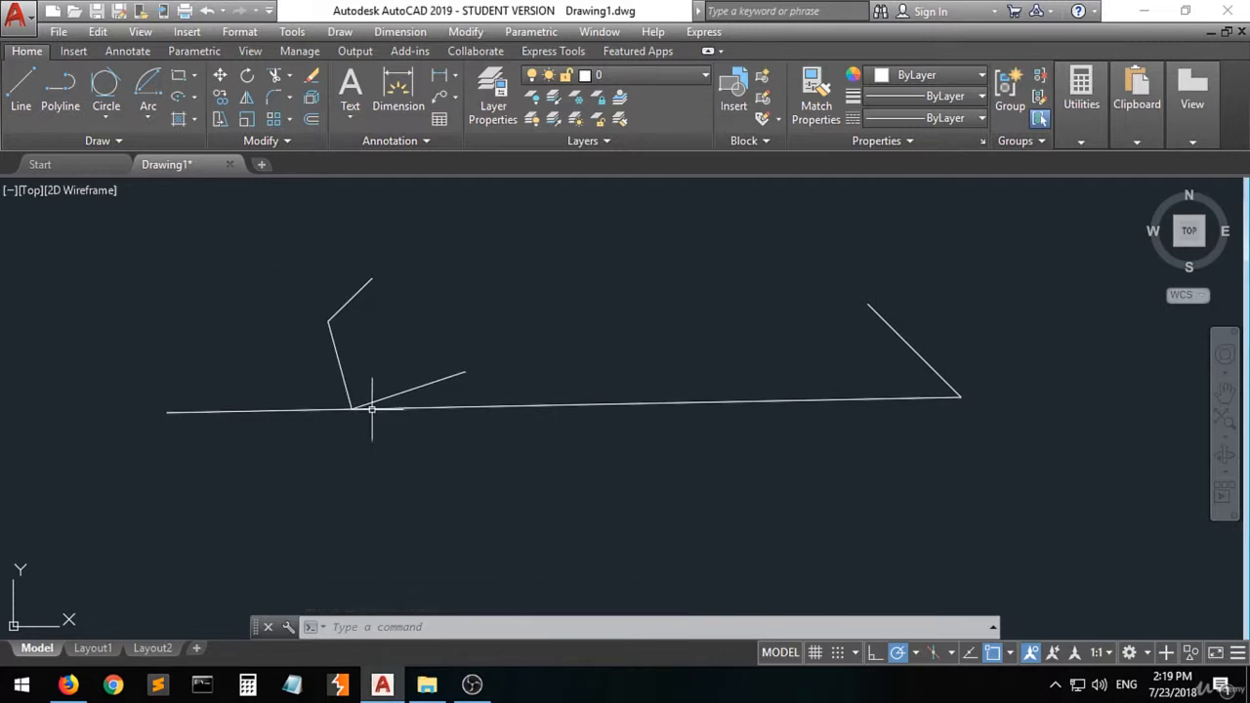
Draw a circle tangent to the long line, the shape's left side and its upper-left side.
click(105, 86)
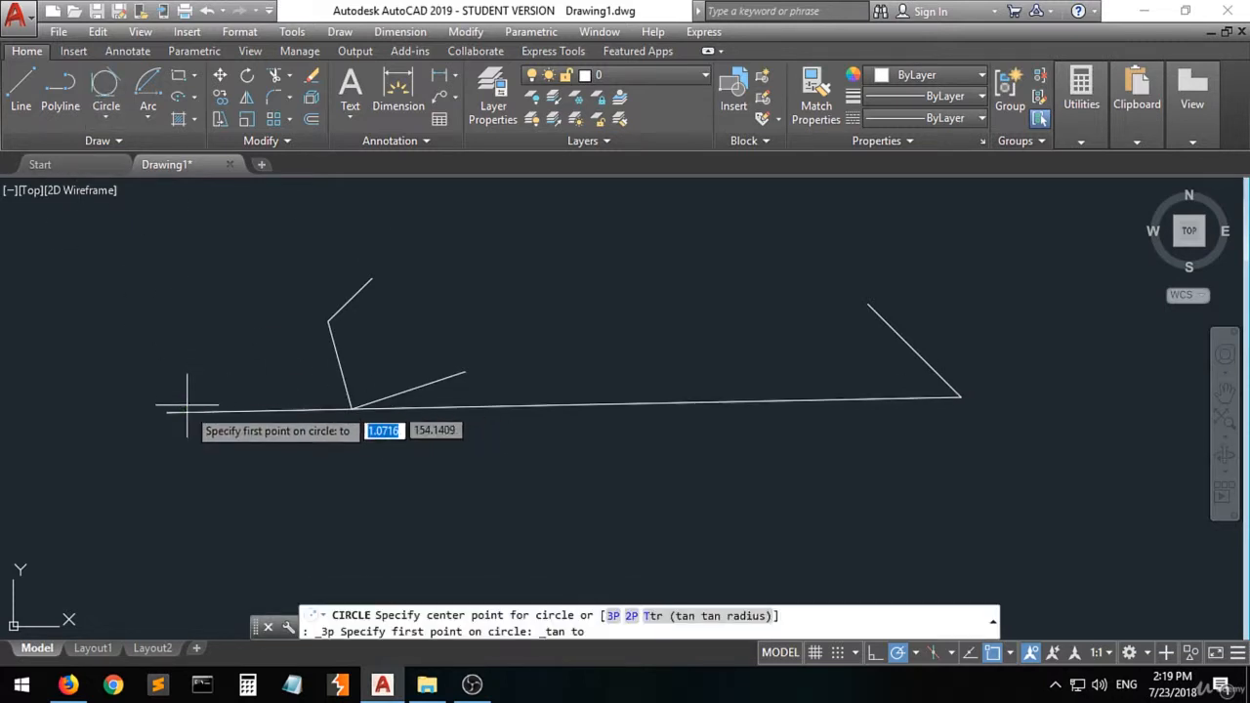
click(218, 409)
click(324, 362)
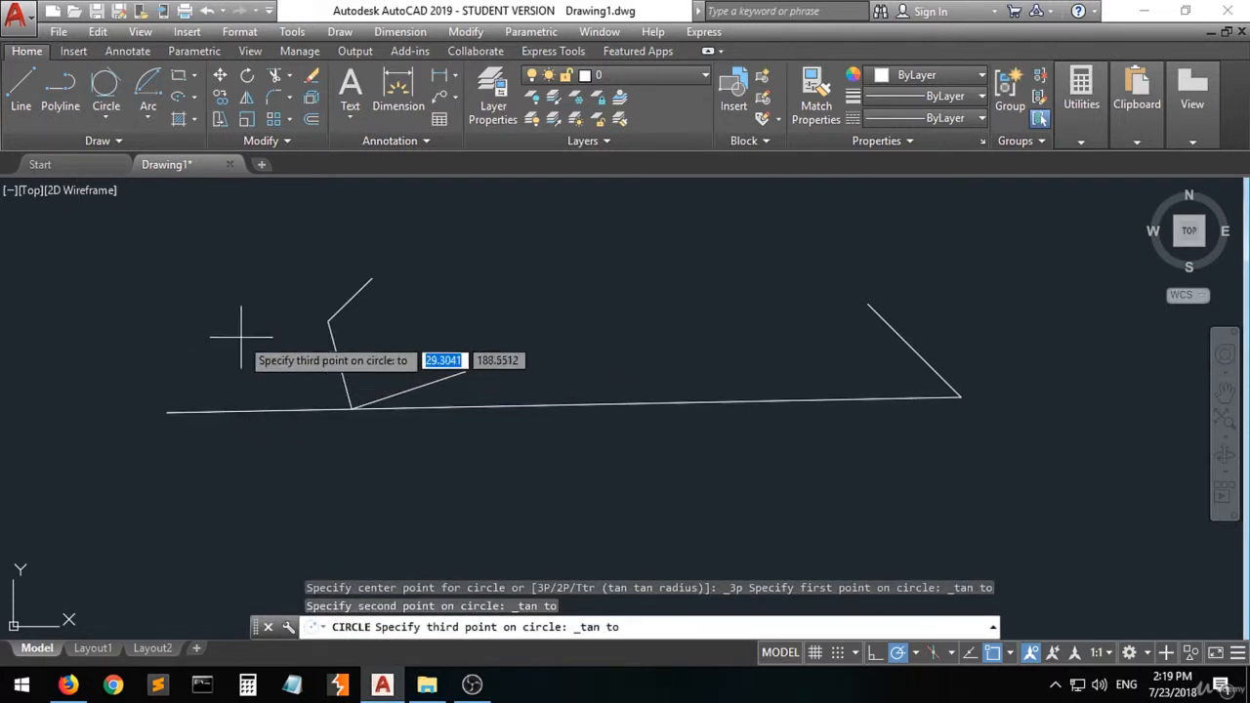
click(332, 312)
click(362, 292)
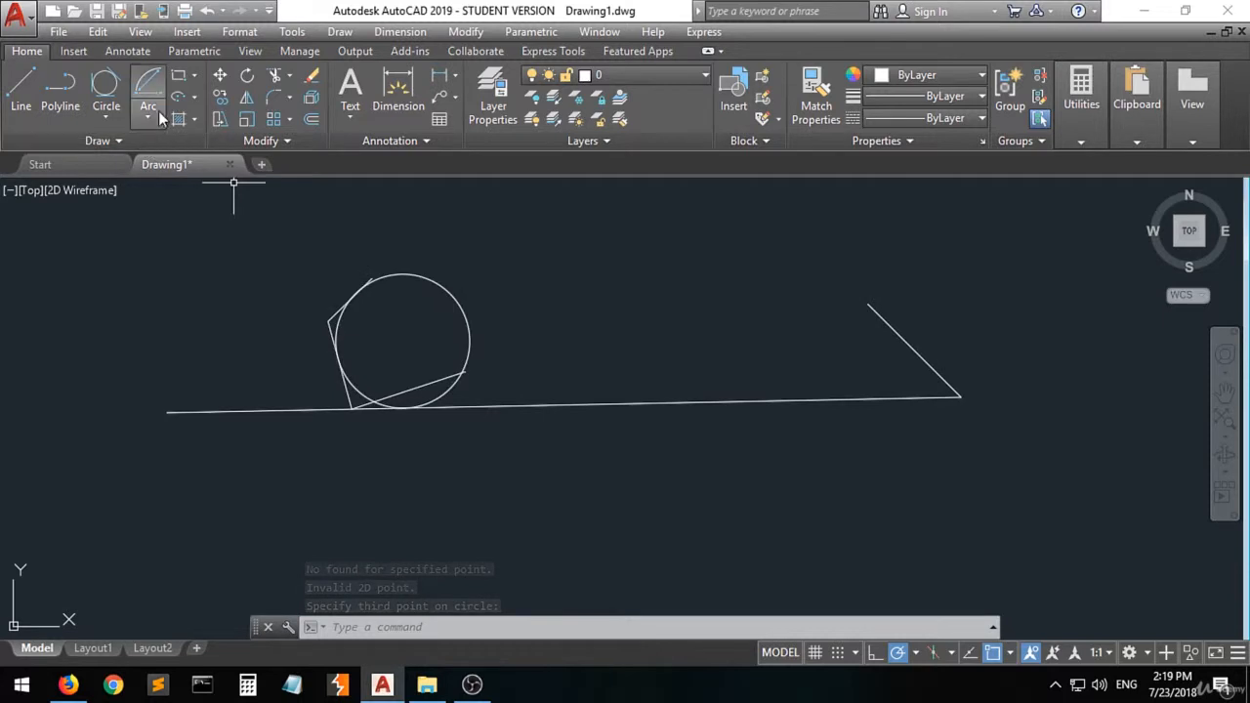
Move the circle from its bottom point to the upper endpoint of the slanted line at the long line's right end.
click(419, 275)
click(221, 76)
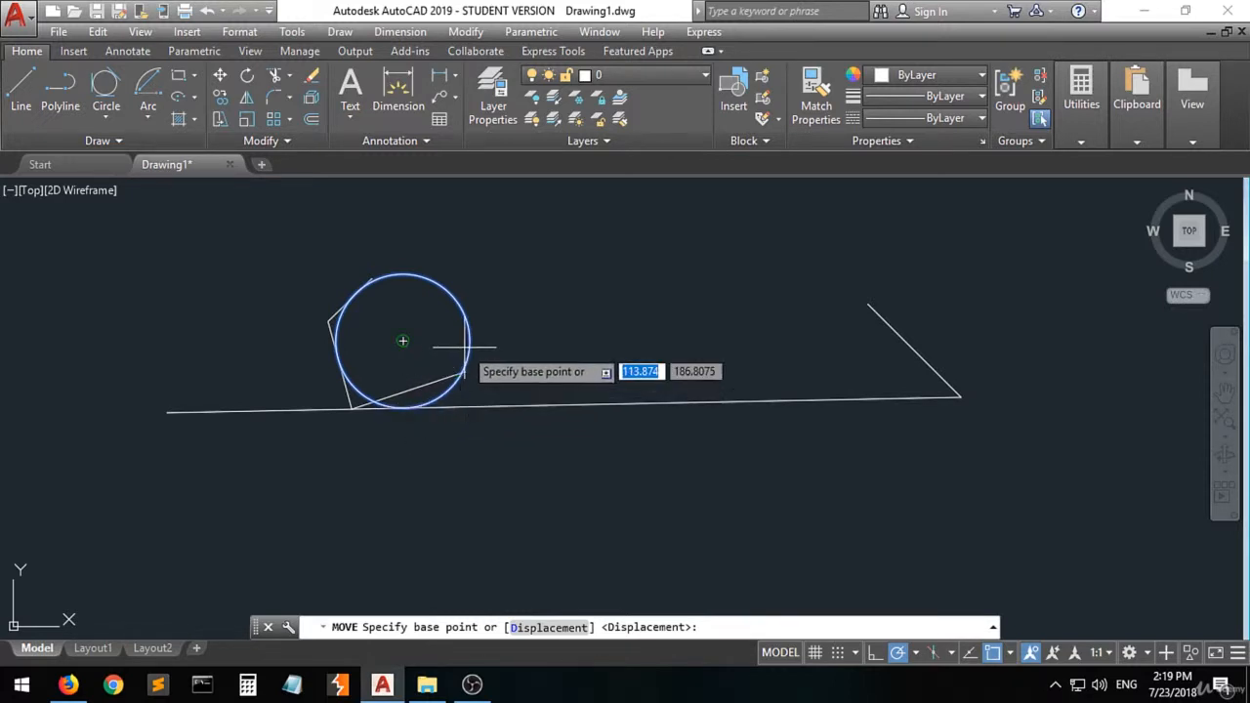
click(403, 406)
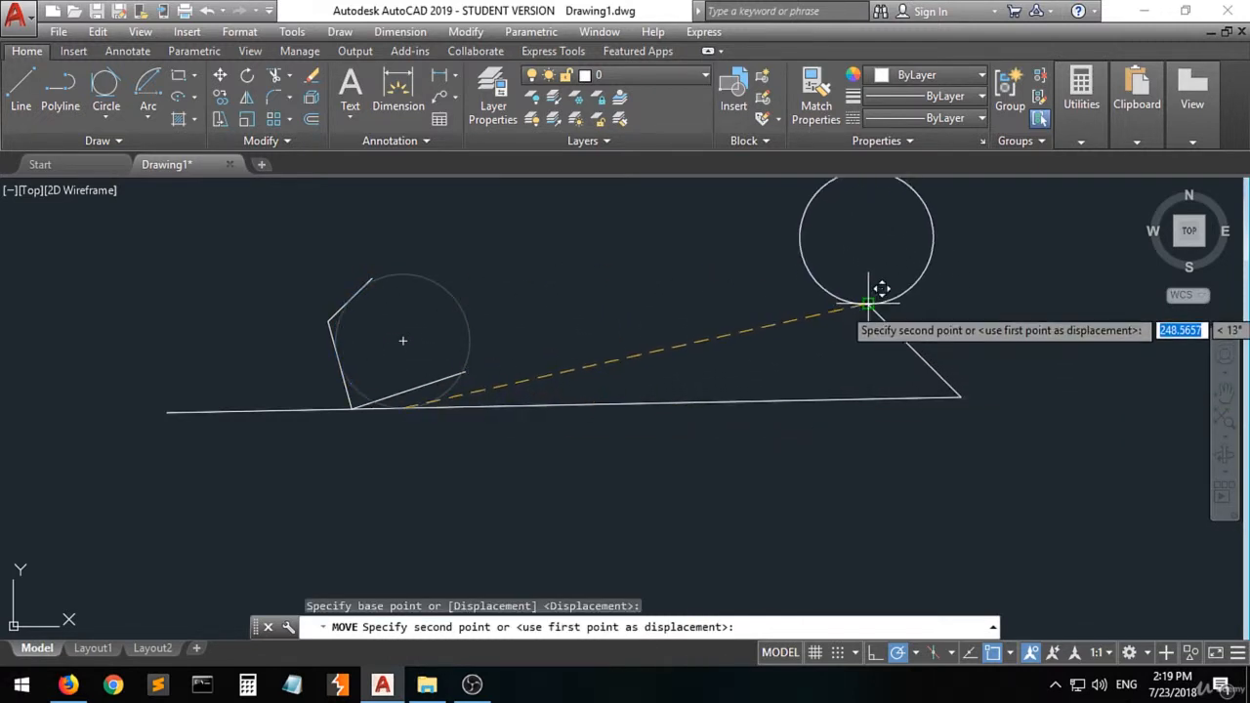
click(866, 306)
scroll(631, 361, down, 2)
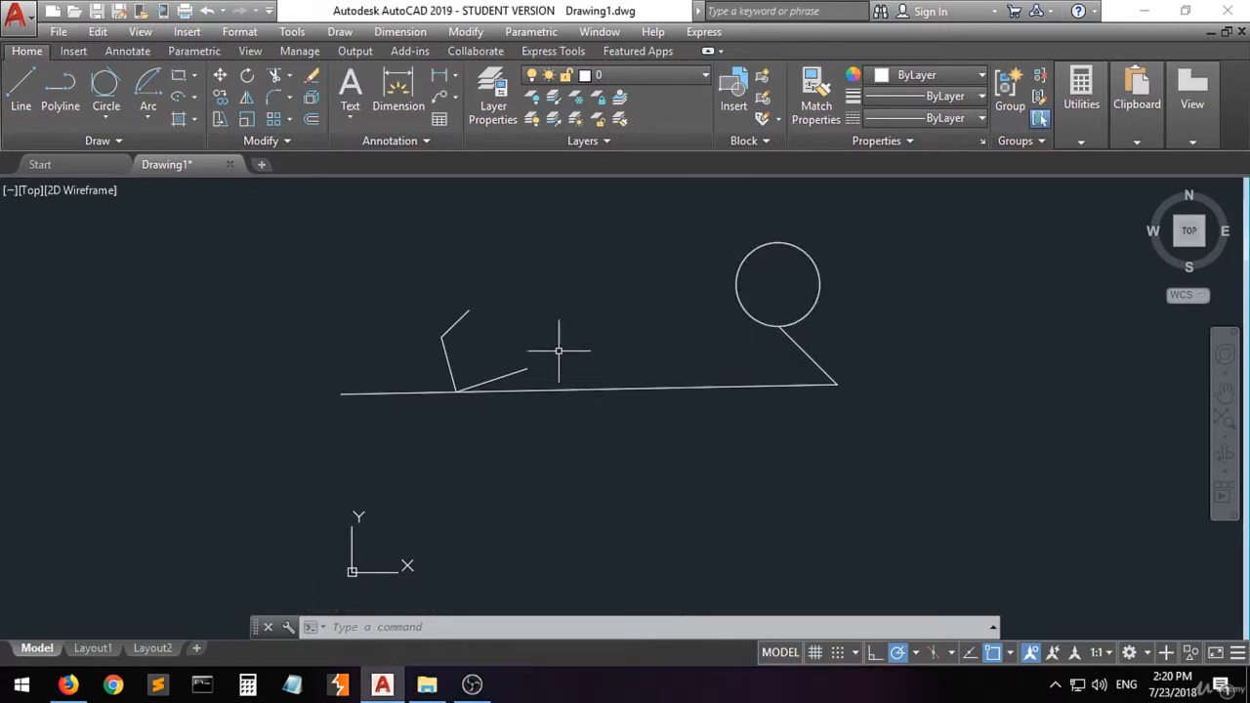
Rotate the shape's three remaining connected lines about their upper free endpoint so they sit above the long line, opening toward the left.
click(248, 77)
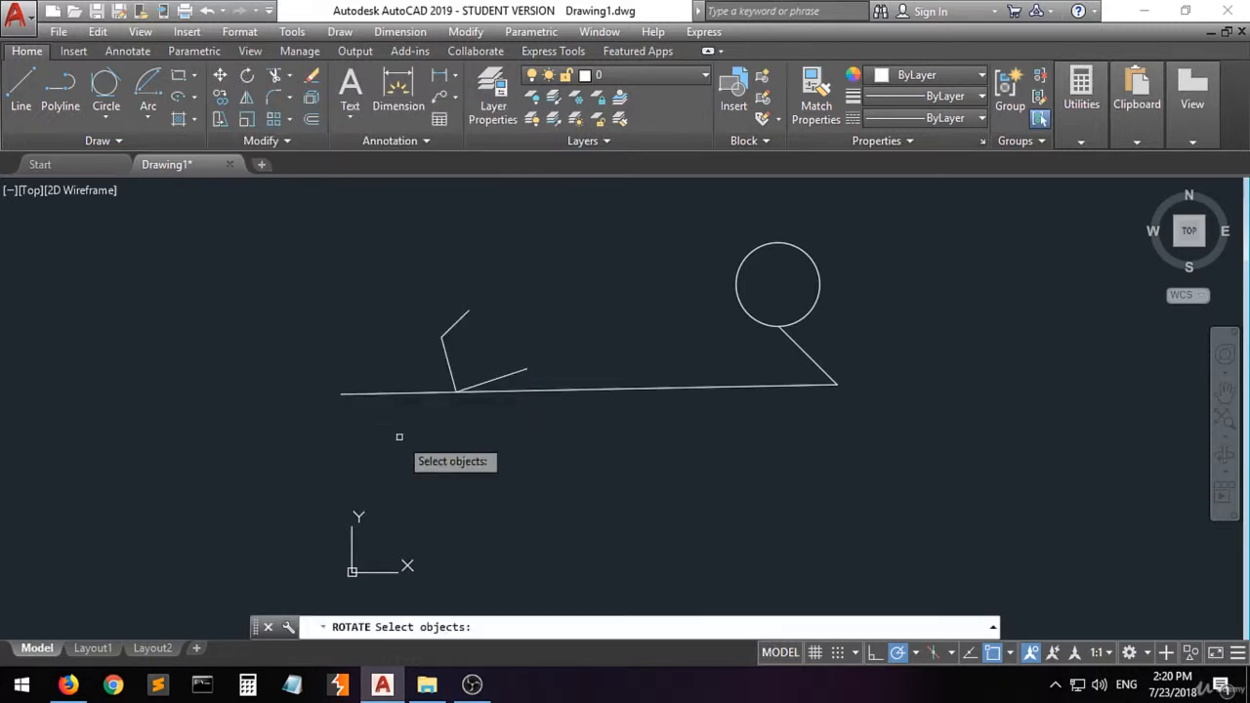
key(Escape)
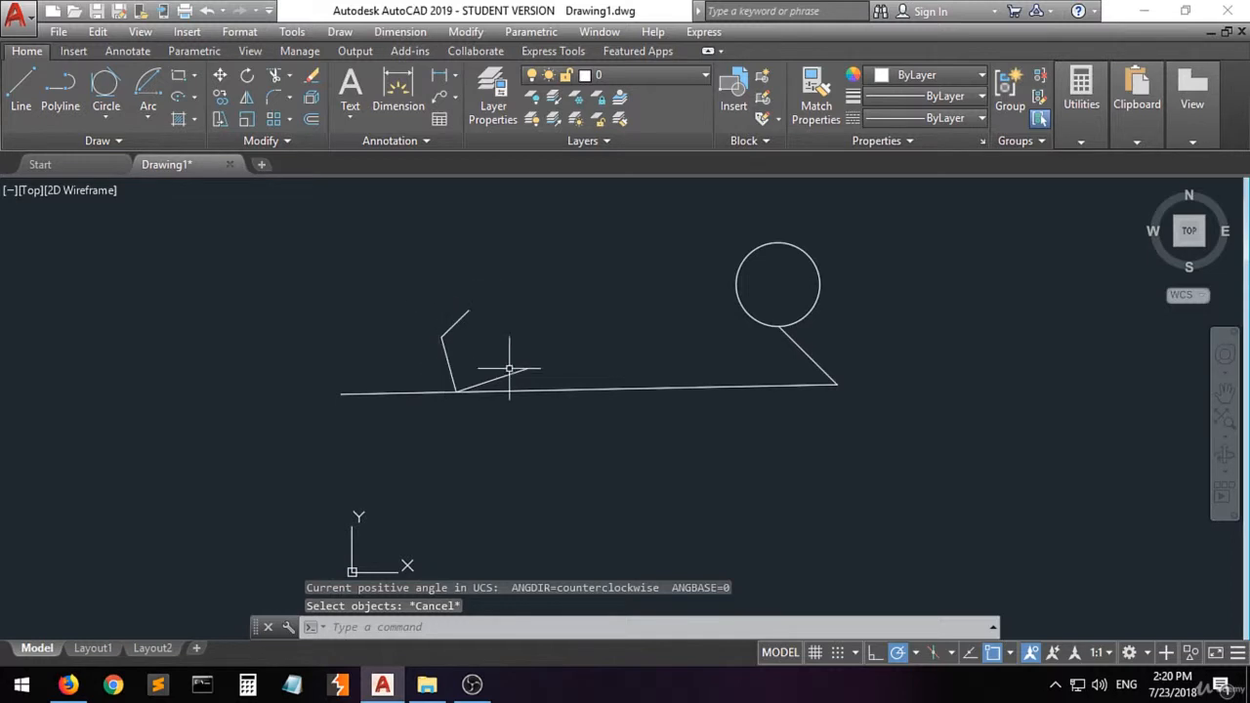
click(548, 286)
click(408, 388)
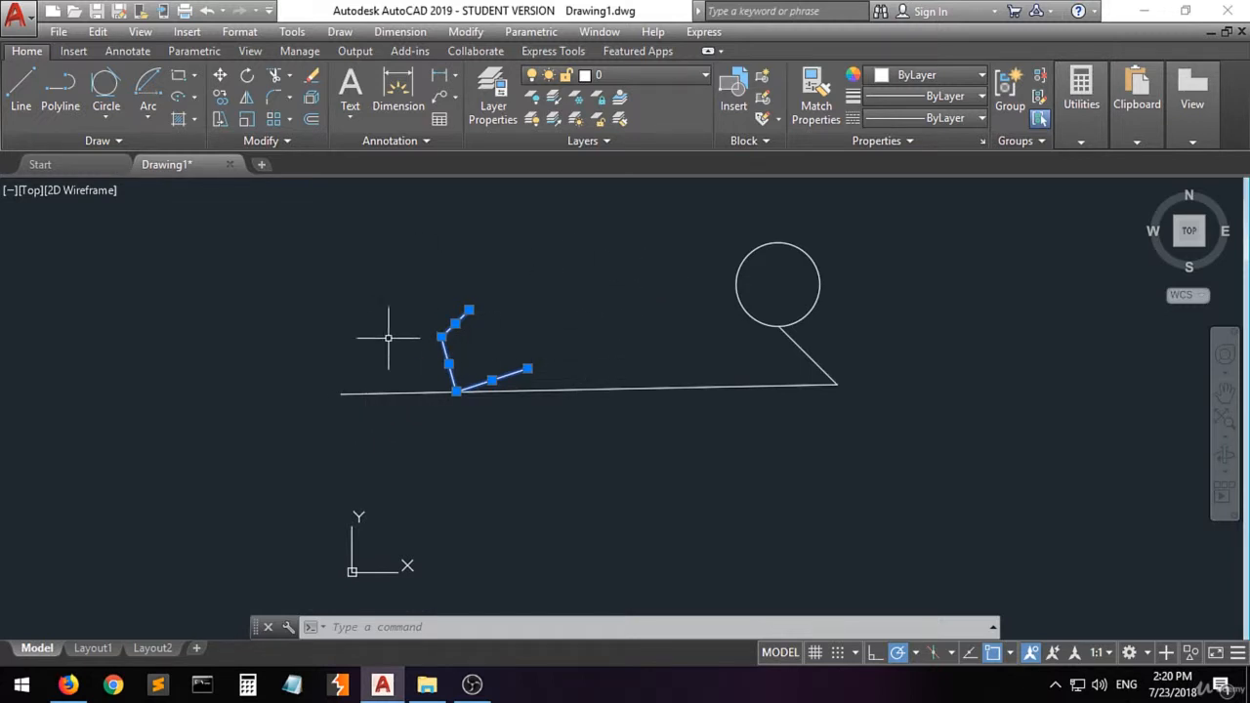
click(249, 78)
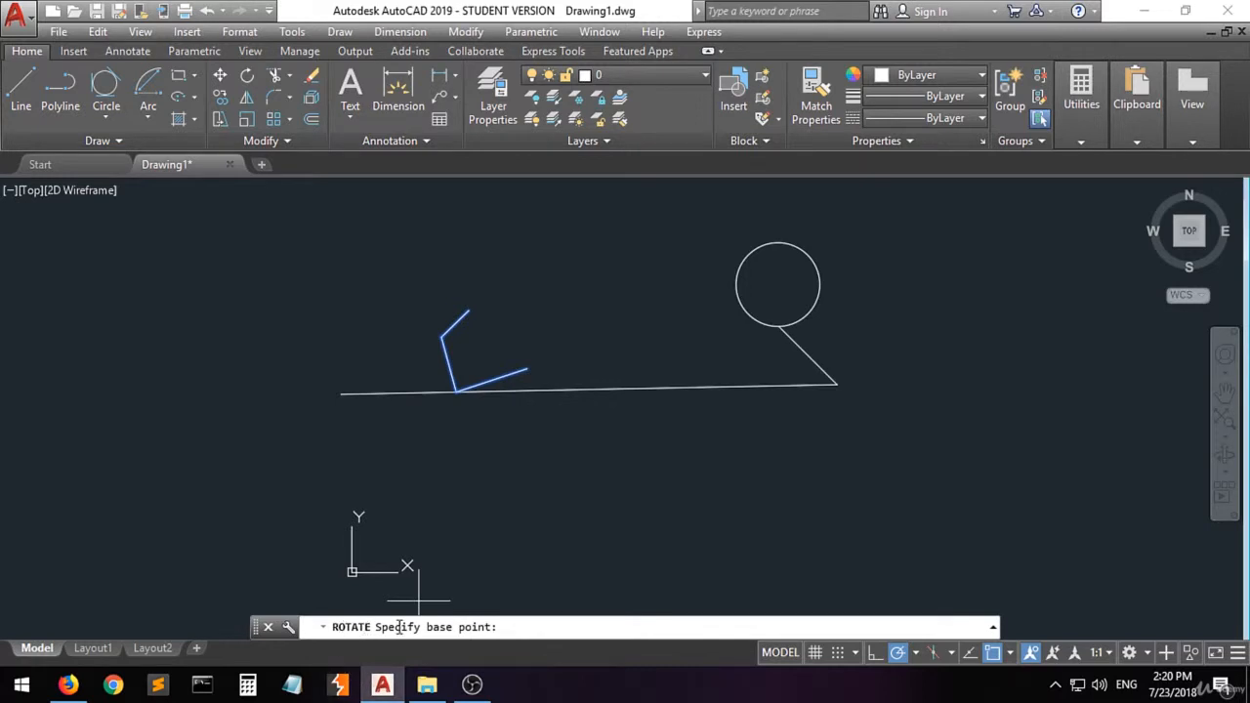
click(469, 312)
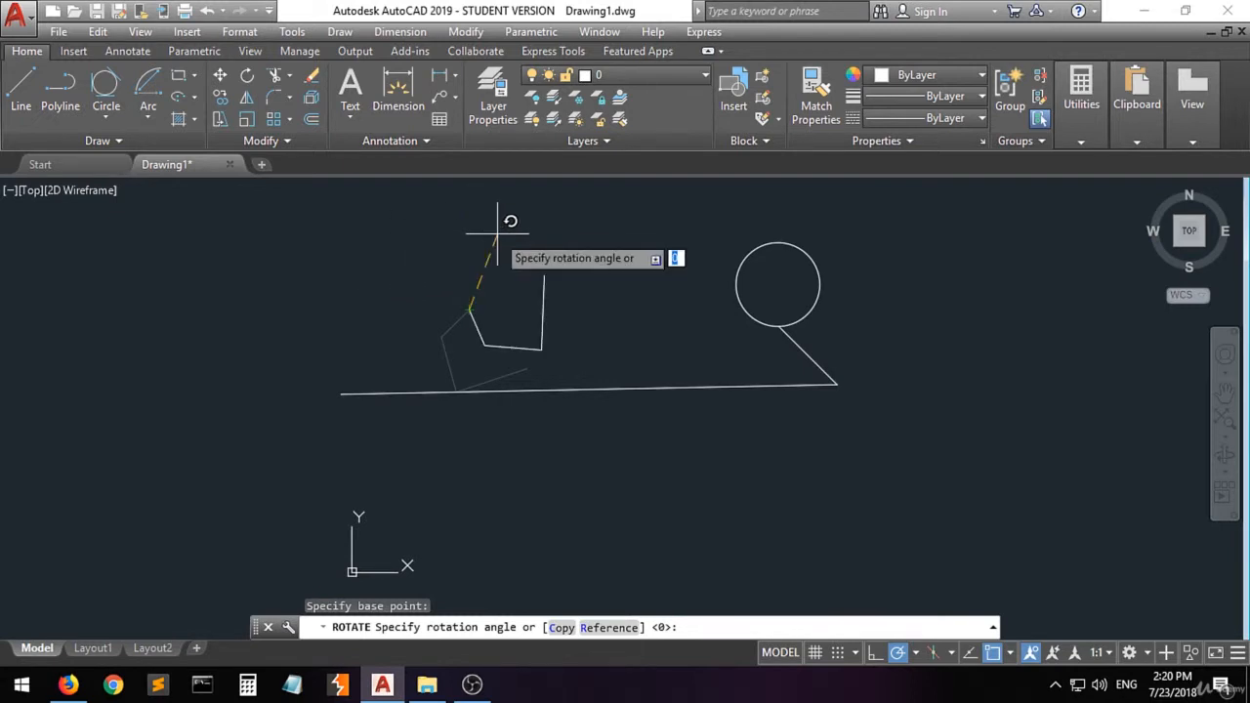
click(369, 273)
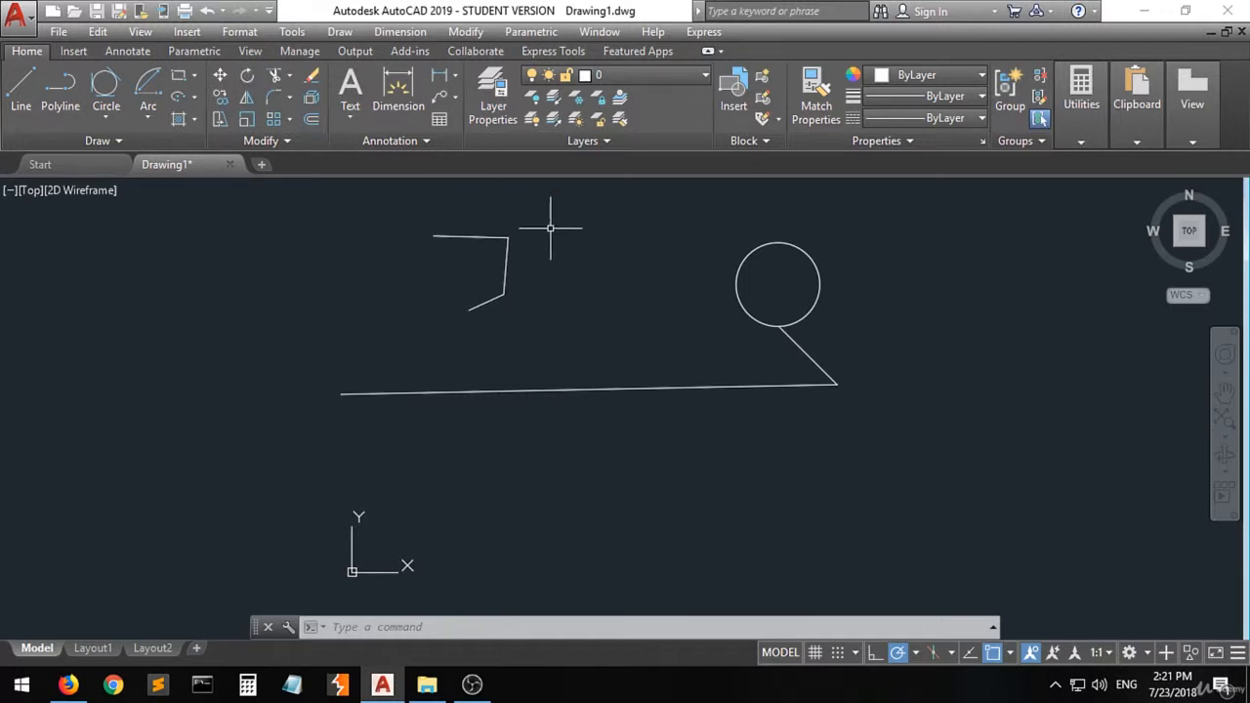
Rotate the three connected lines clockwise about their upper-right corner so the upper line slopes down toward that corner.
click(247, 76)
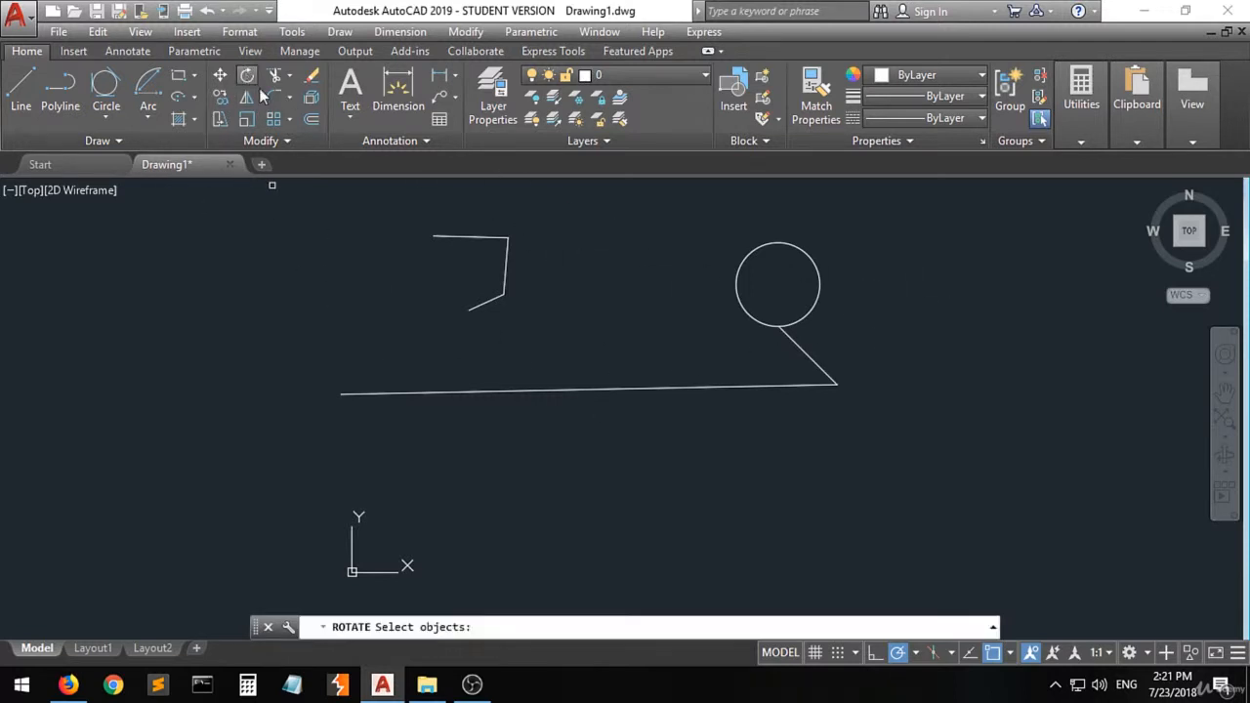
click(533, 215)
click(417, 330)
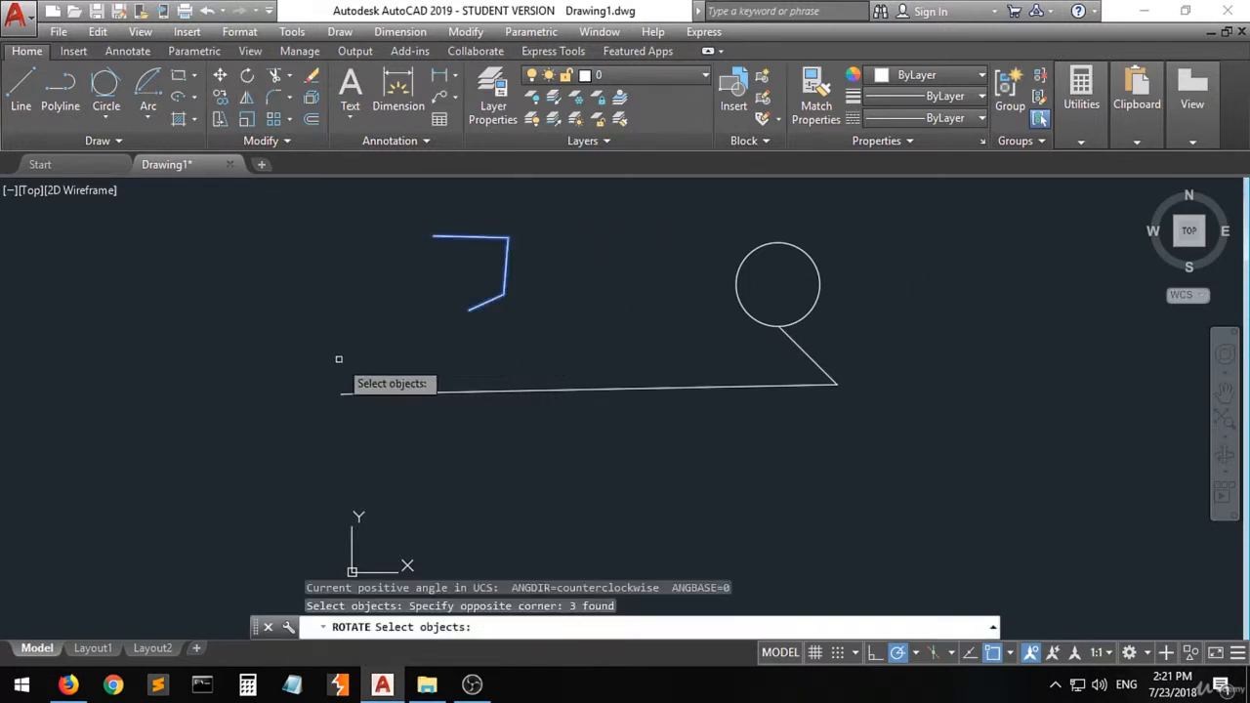
key(Return)
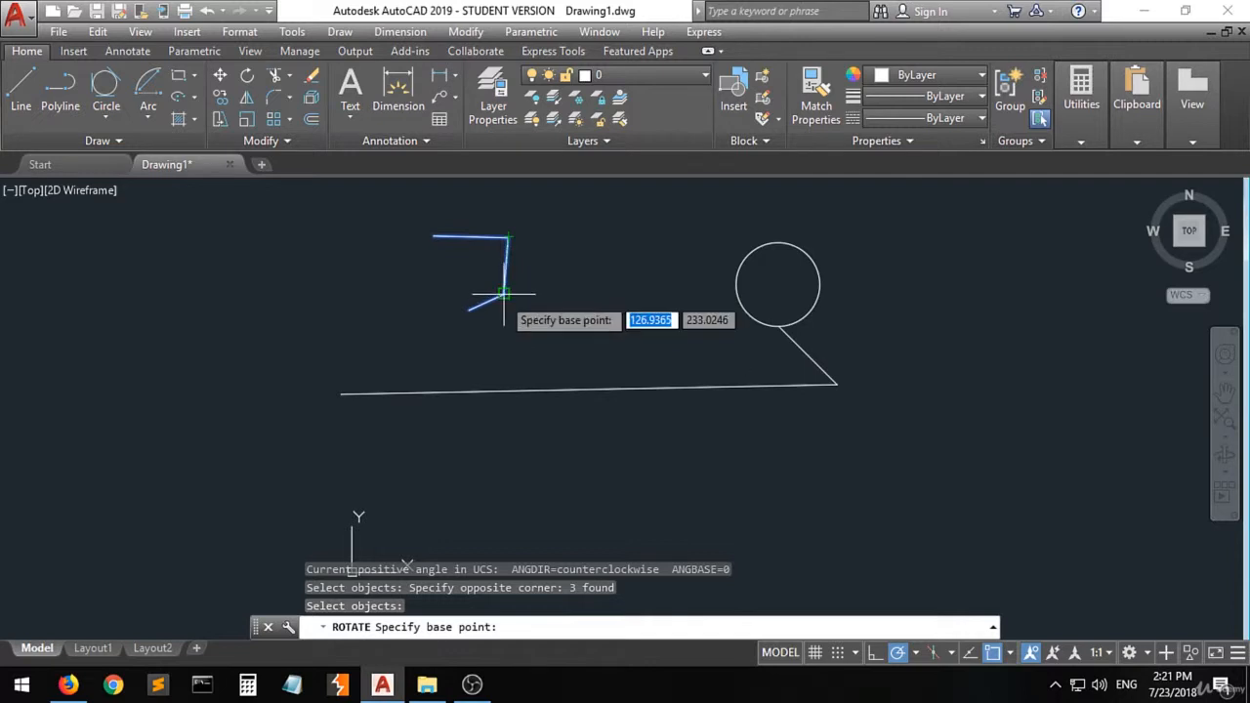
click(507, 237)
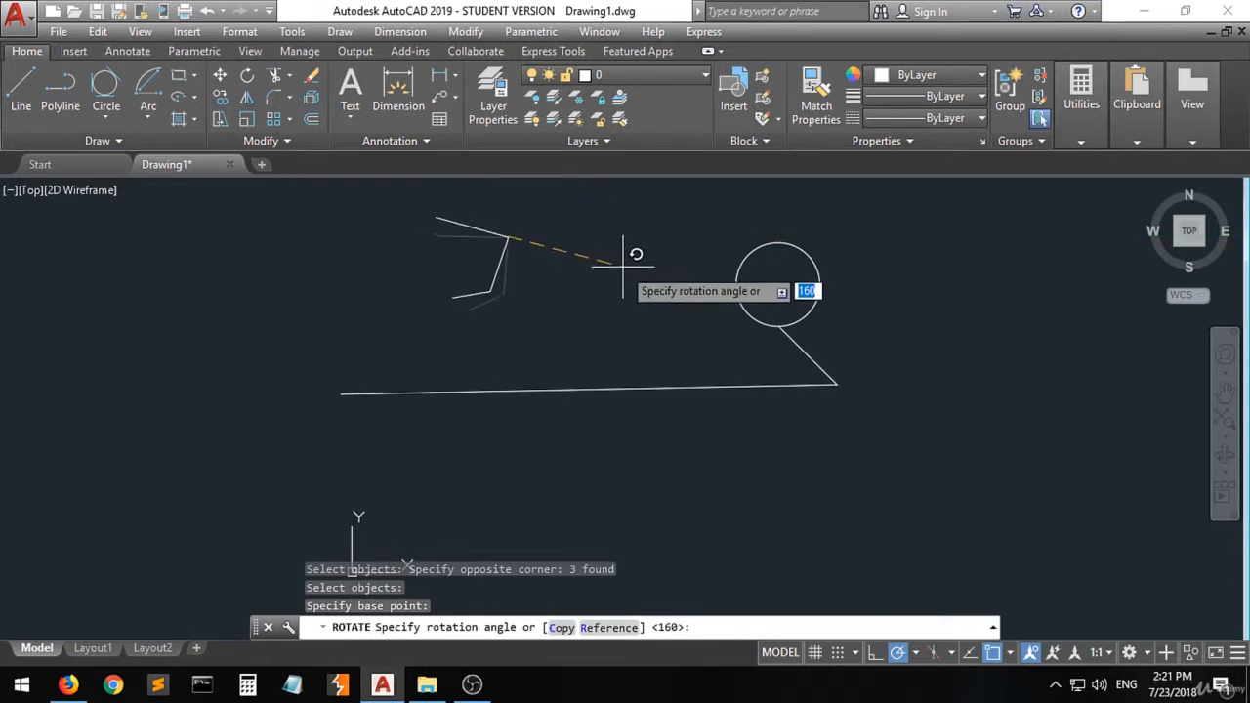
click(619, 300)
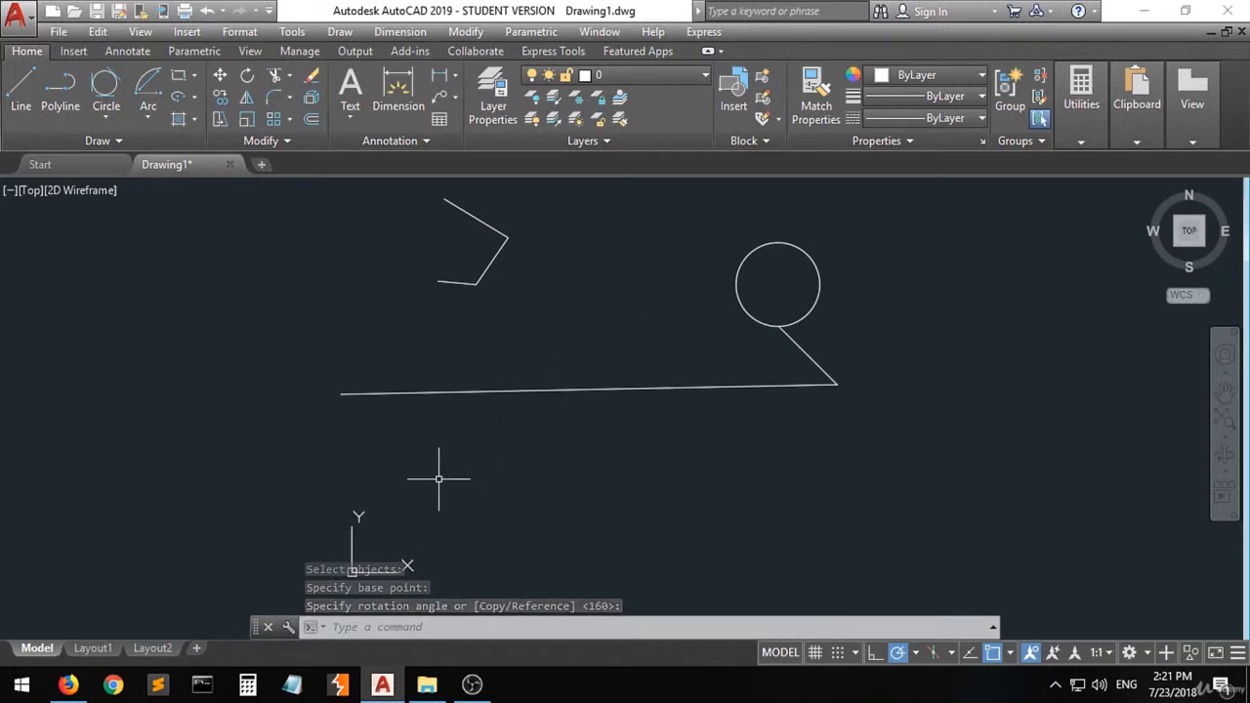
Draw a slanted line that crosses both the upper and lower lines of the open three-line shape.
click(21, 94)
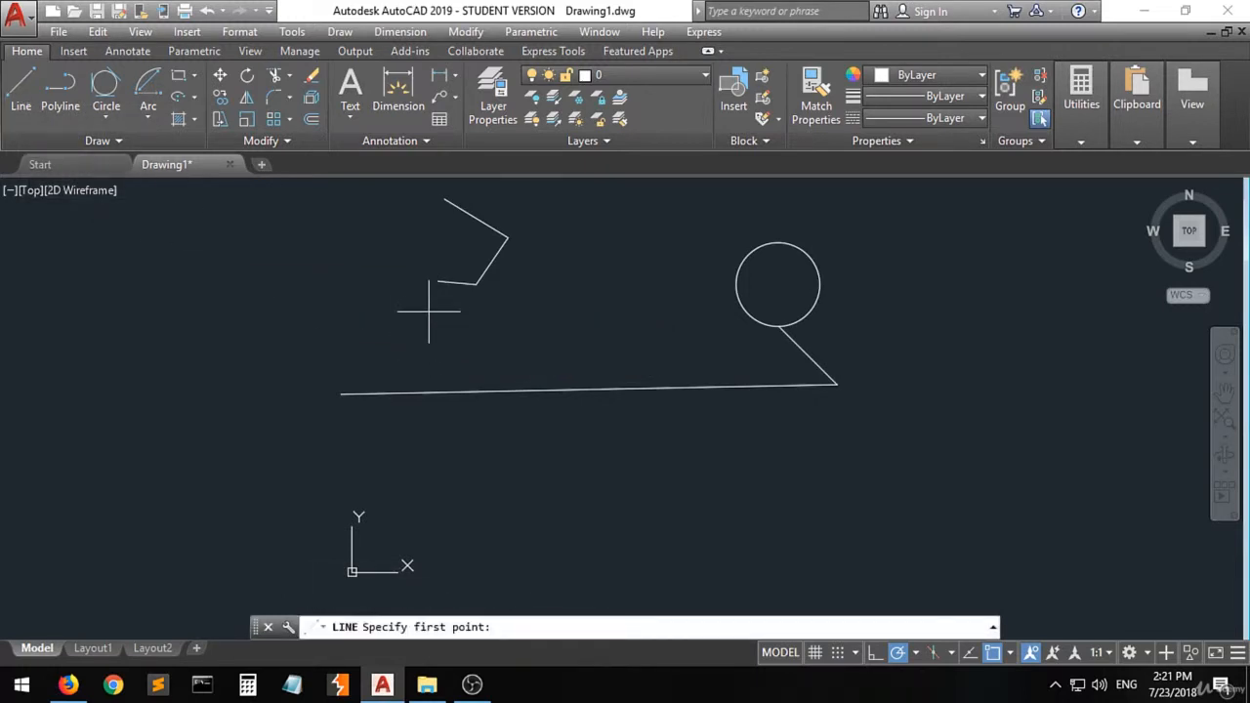
click(507, 236)
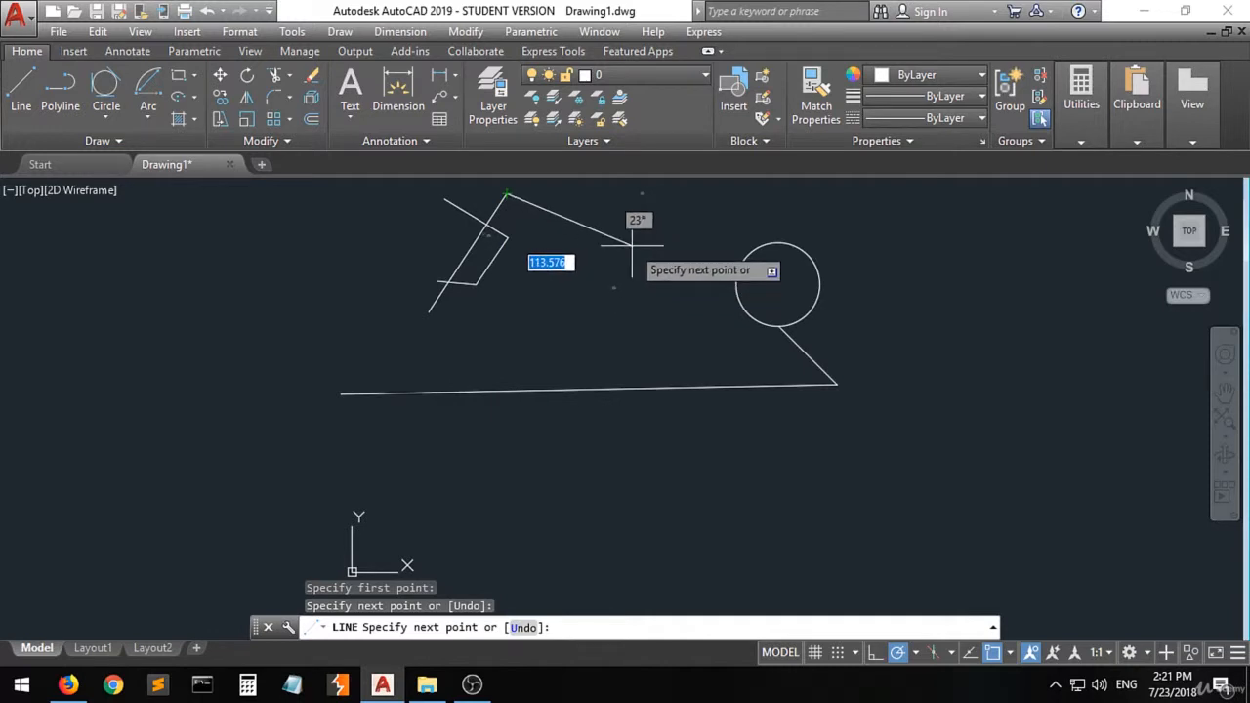
key(Return)
scroll(552, 497, down, 2)
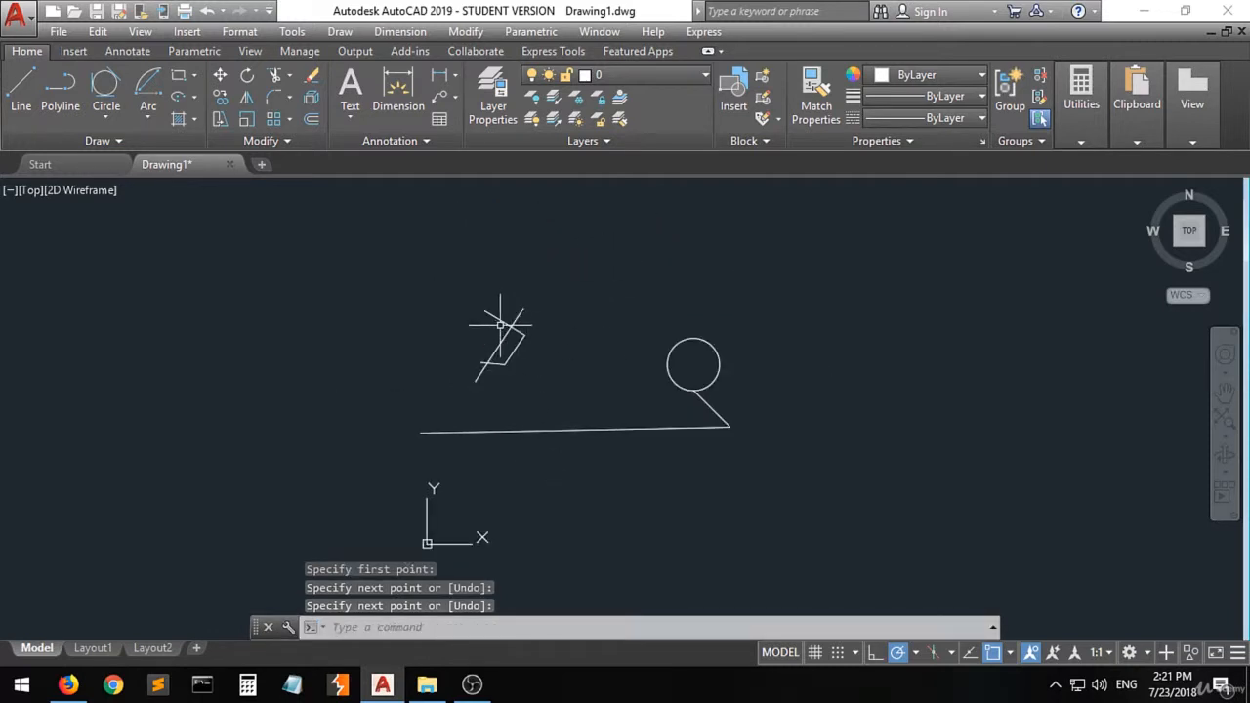
Try deleting the shape's whole upper line, and undo the deletion.
scroll(500, 323, up, 5)
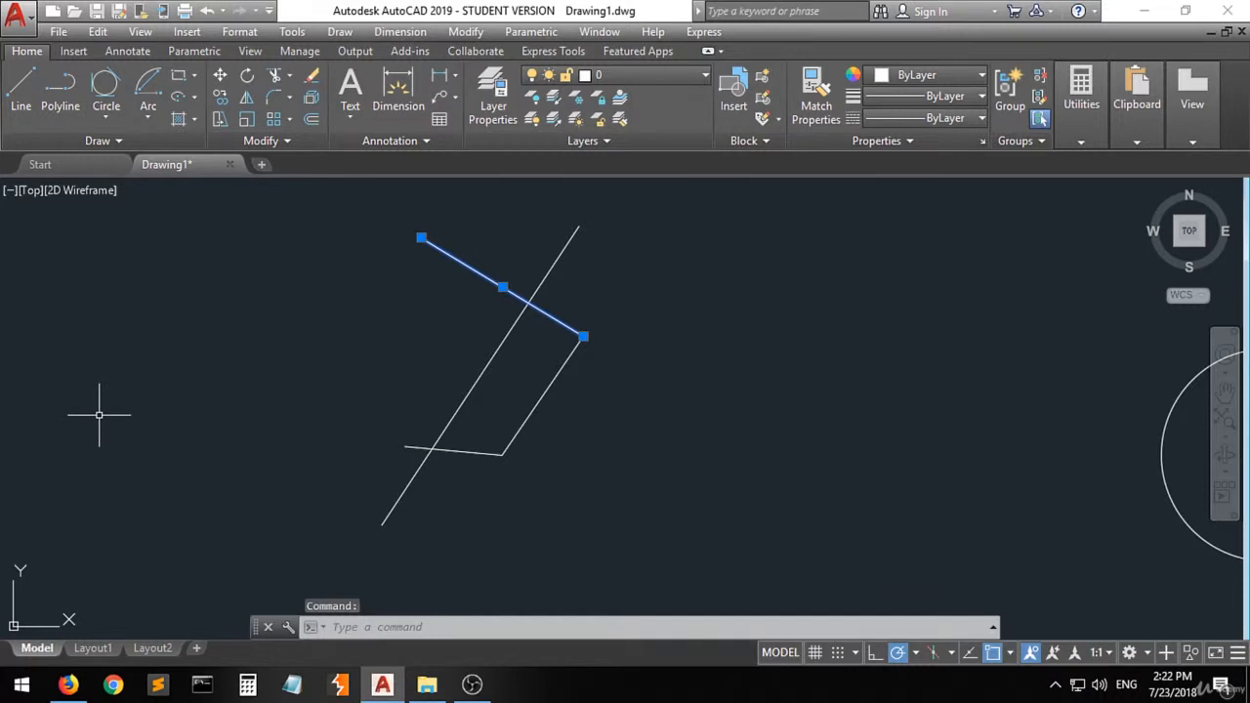
key(Delete)
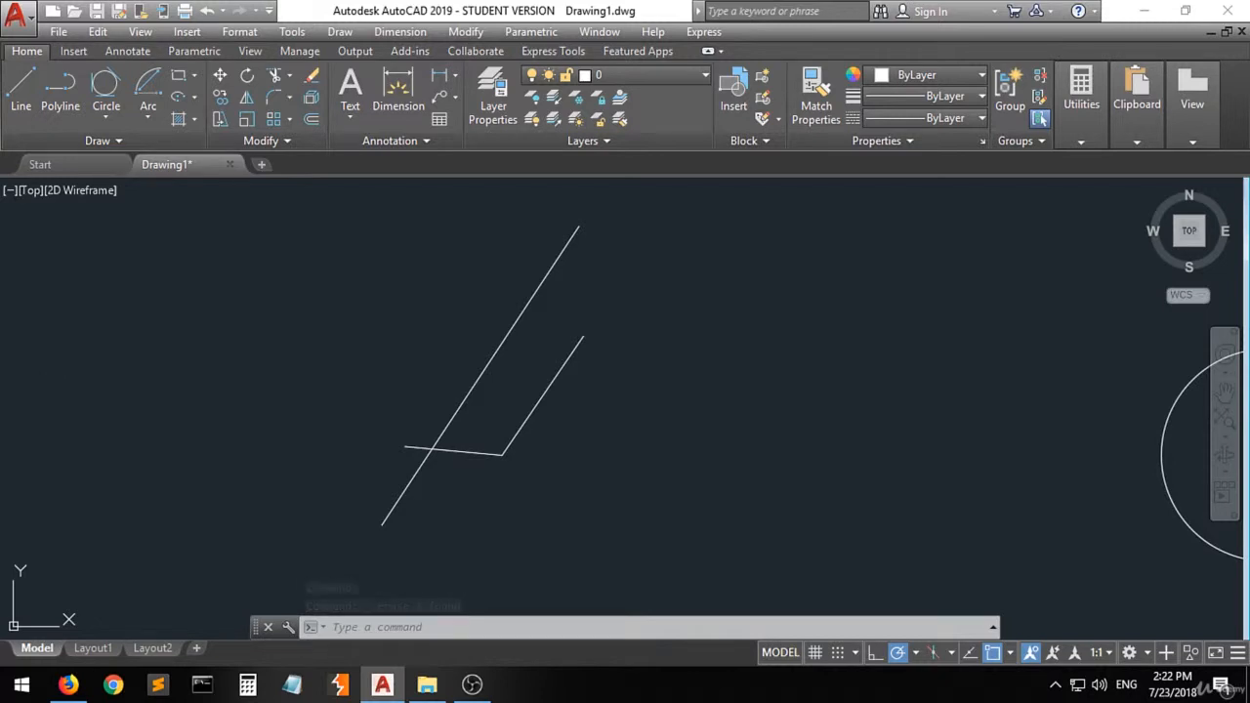
key(ctrl+z)
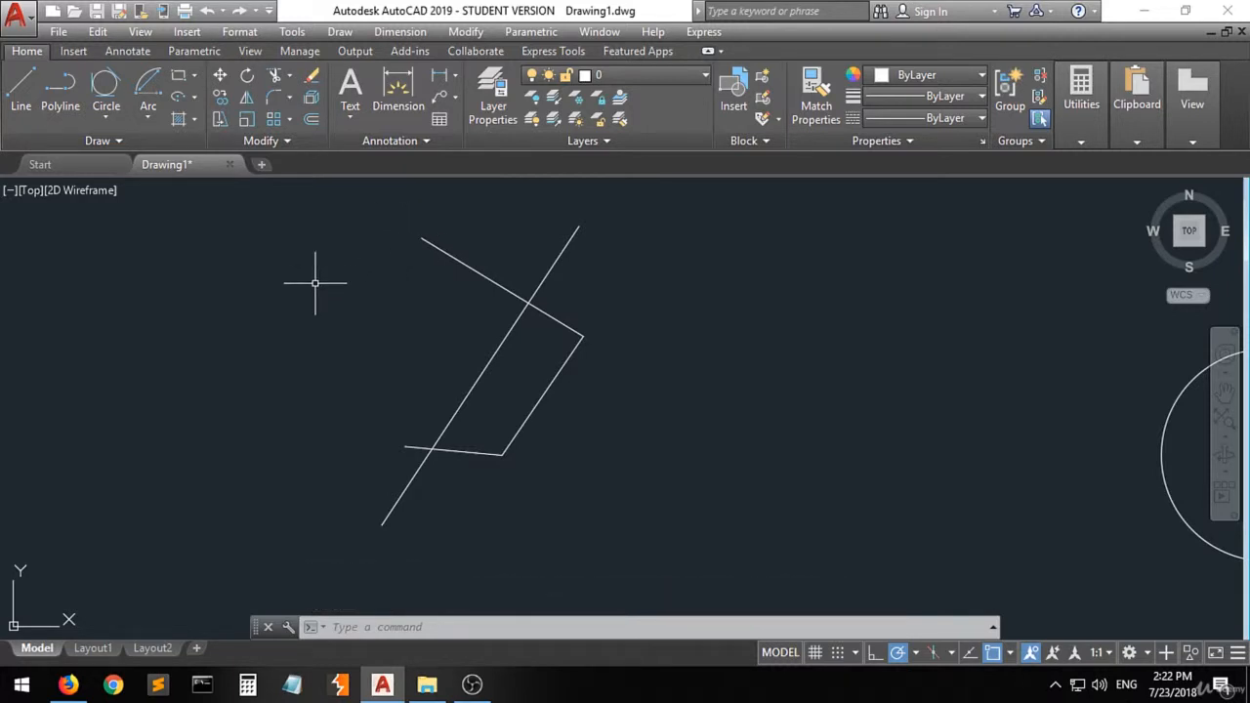
Trim the part of the shape's upper line that extends left past the slanted line, using the two crossing lines as cutting edges.
click(274, 78)
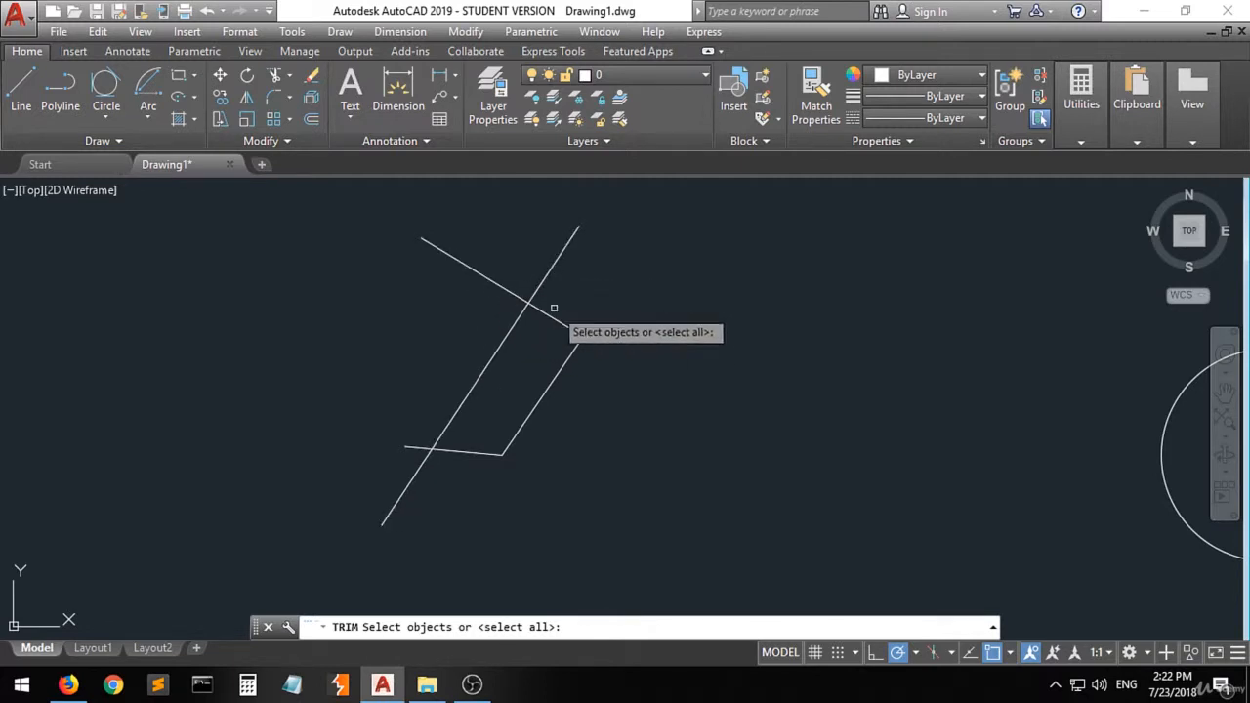
click(597, 206)
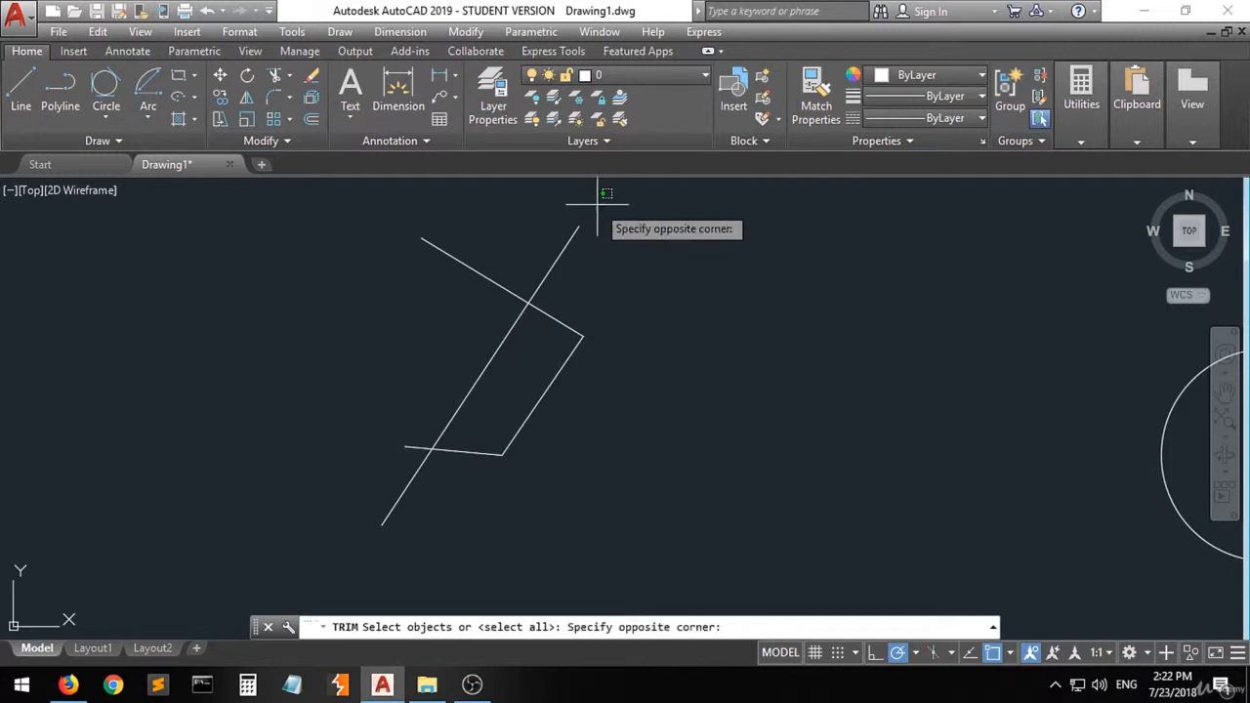
click(485, 322)
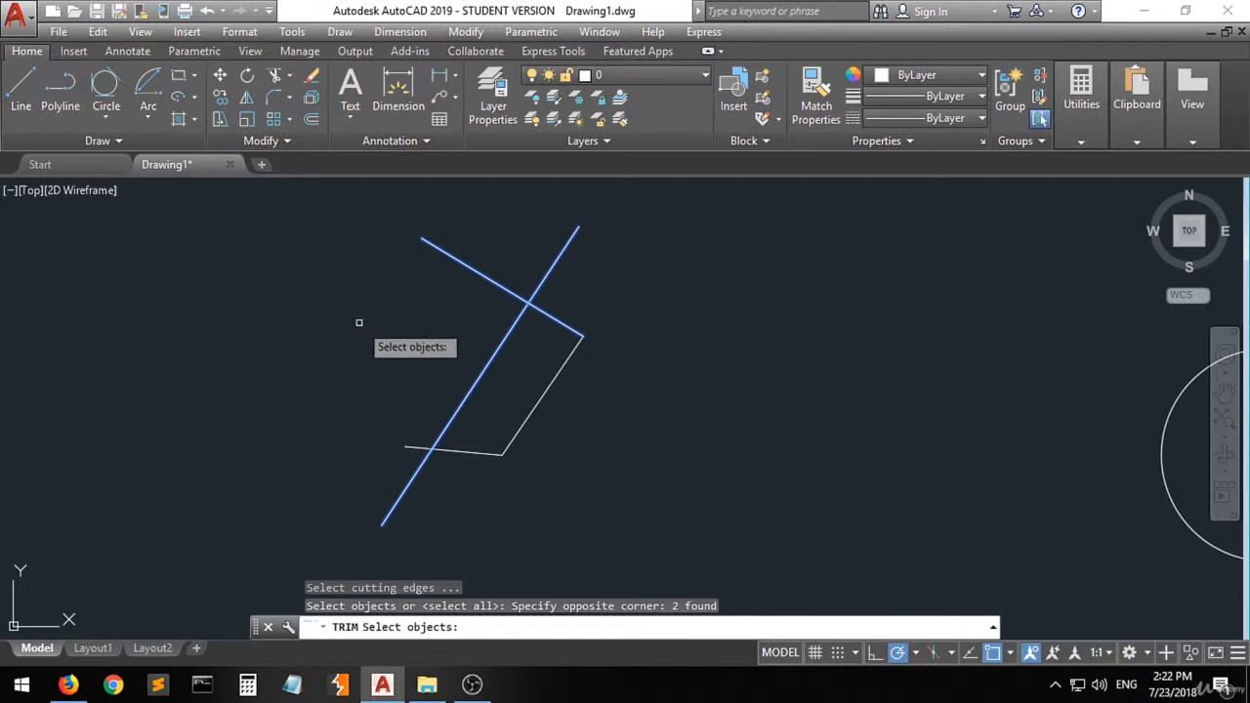
key(Return)
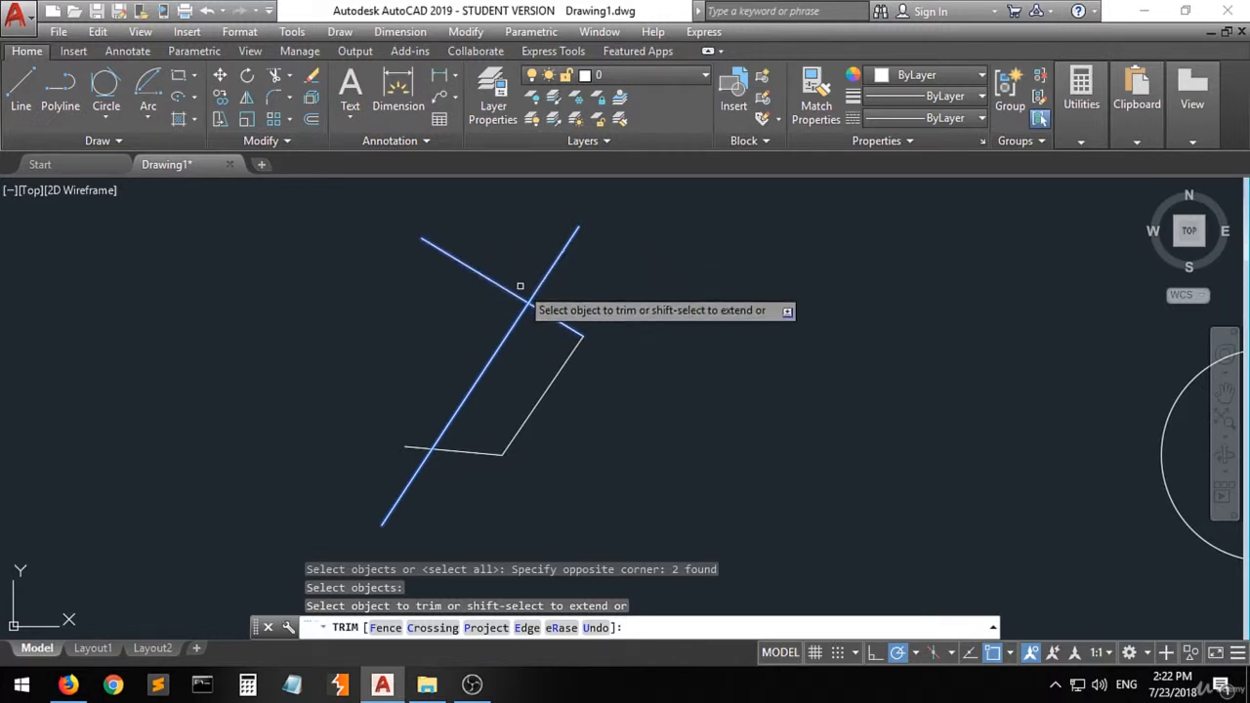
click(467, 264)
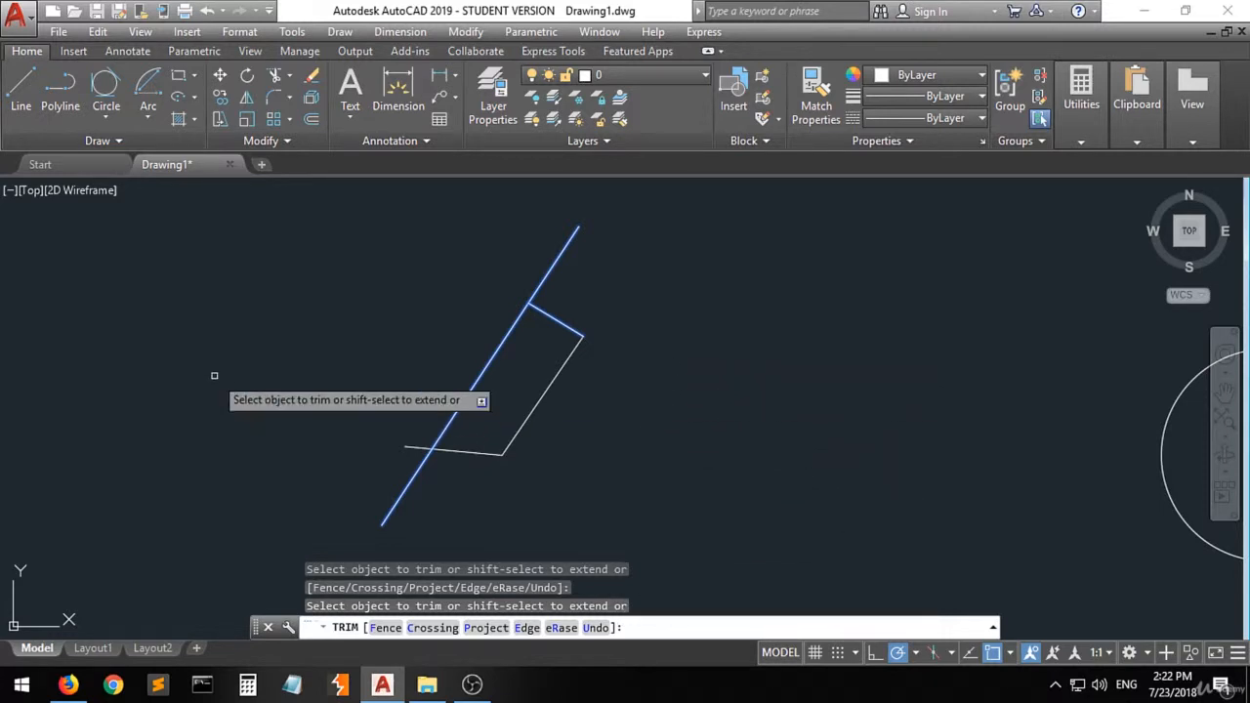
key(Return)
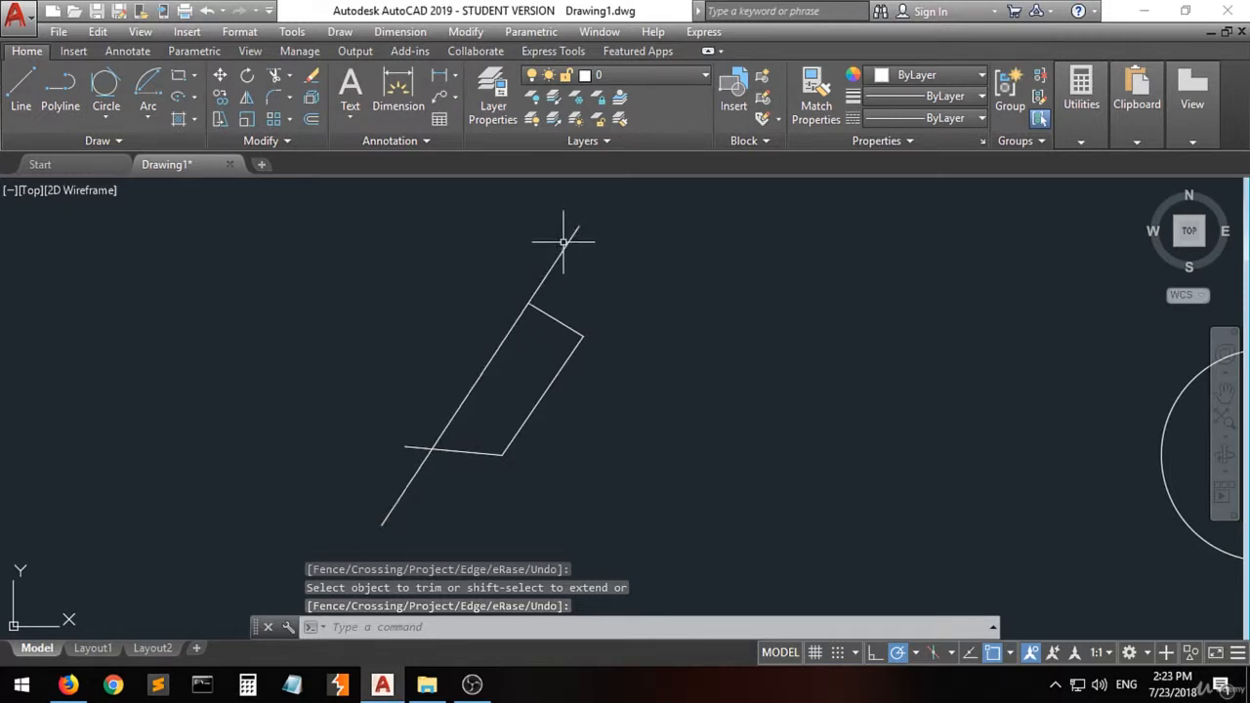
Trim the end of the slanted line that extends above the shape's upper line.
click(274, 74)
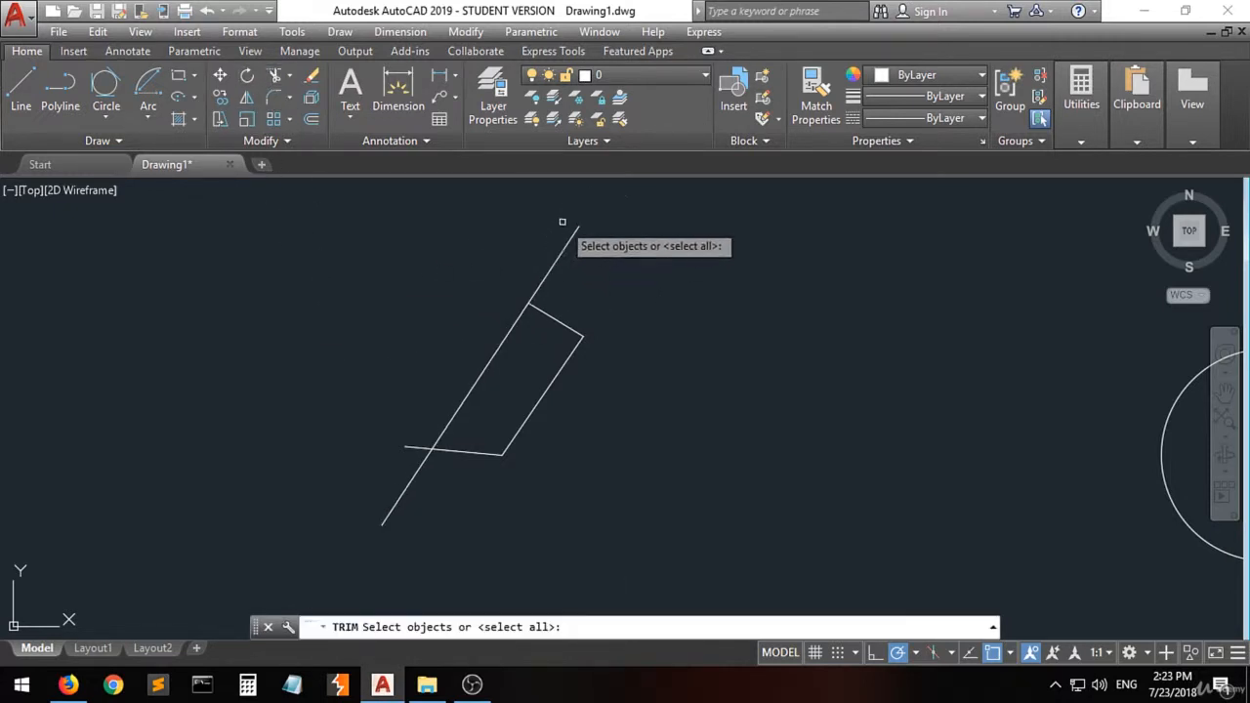
click(619, 206)
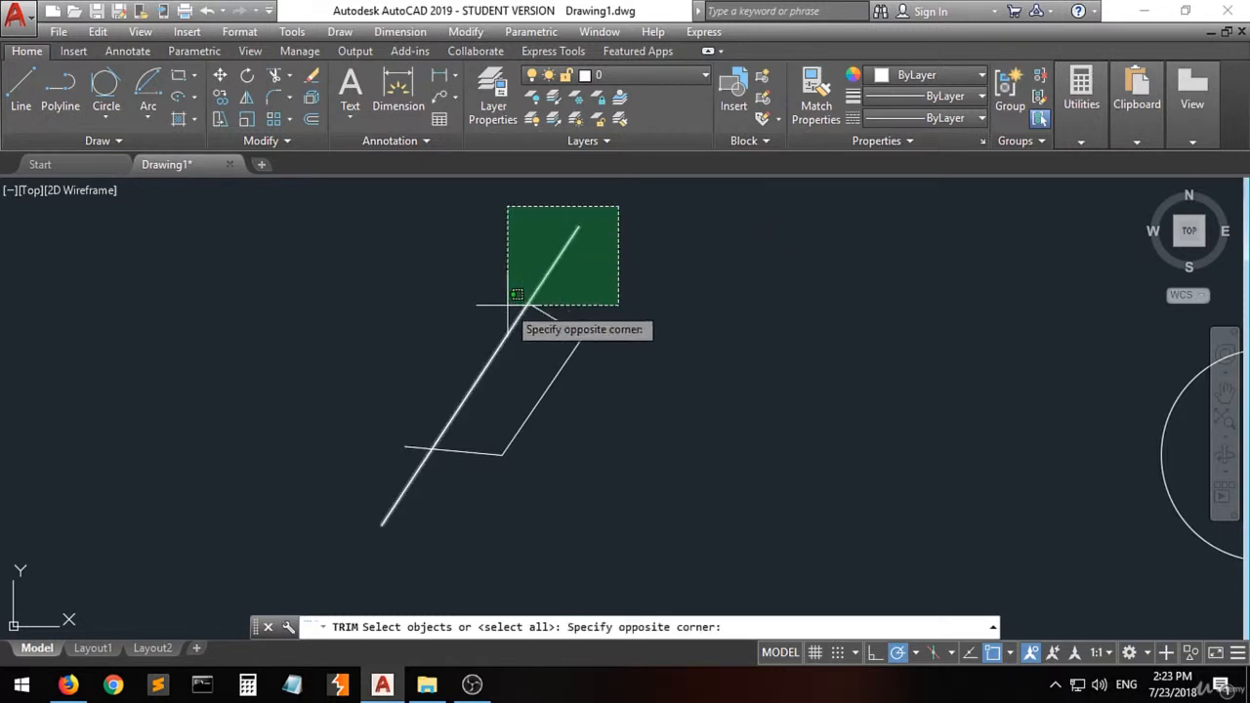
click(489, 341)
key(Return)
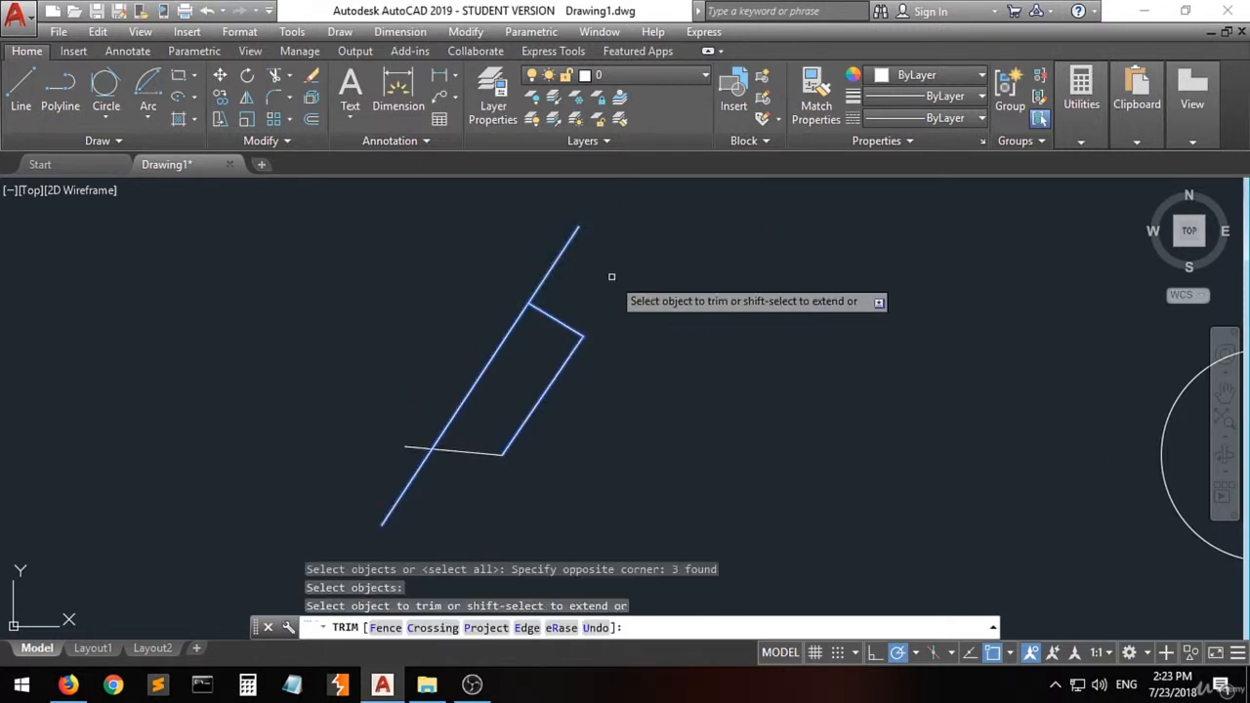
click(548, 276)
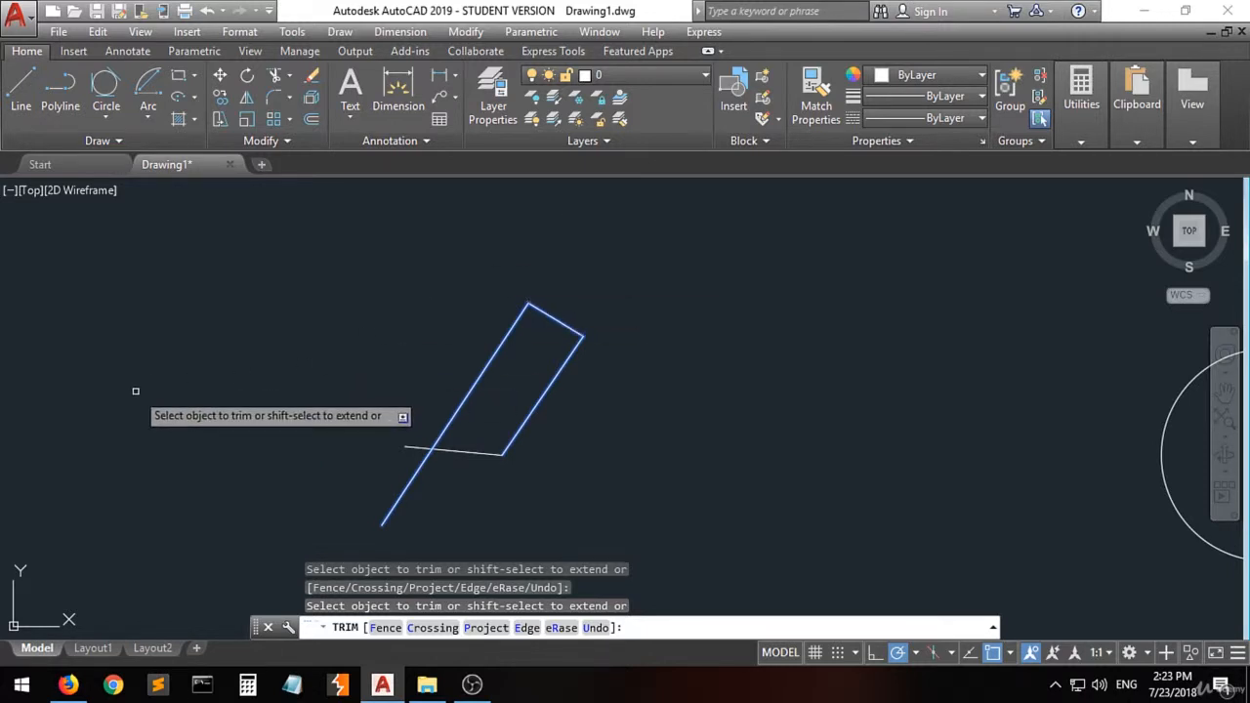
key(Return)
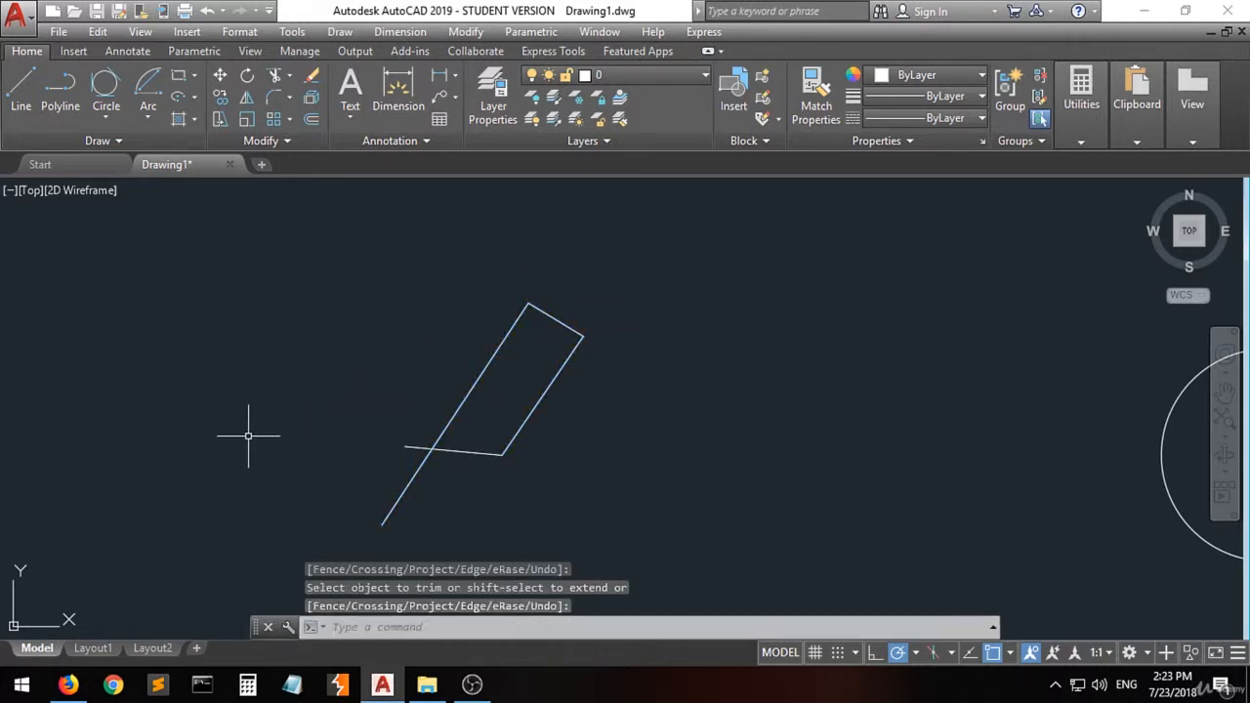
Trim both overhanging ends at the lower-left crossing so the shape becomes a closed quadrilateral.
click(274, 77)
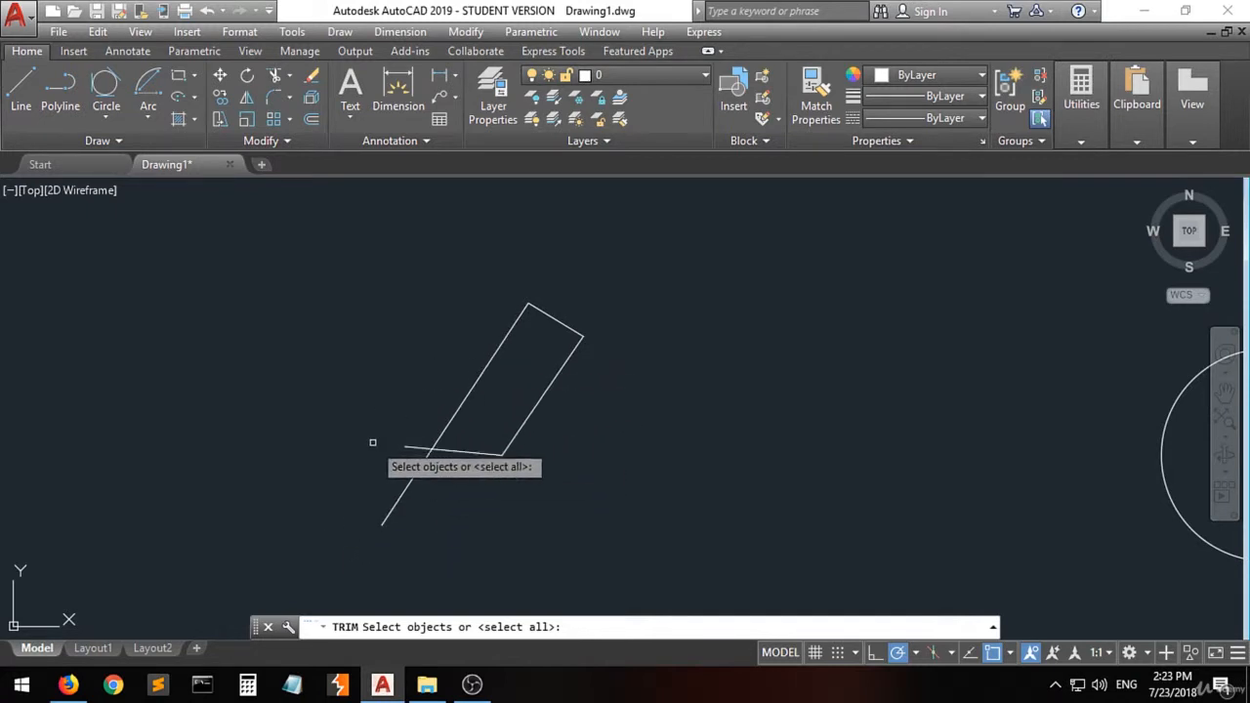
click(469, 353)
click(337, 551)
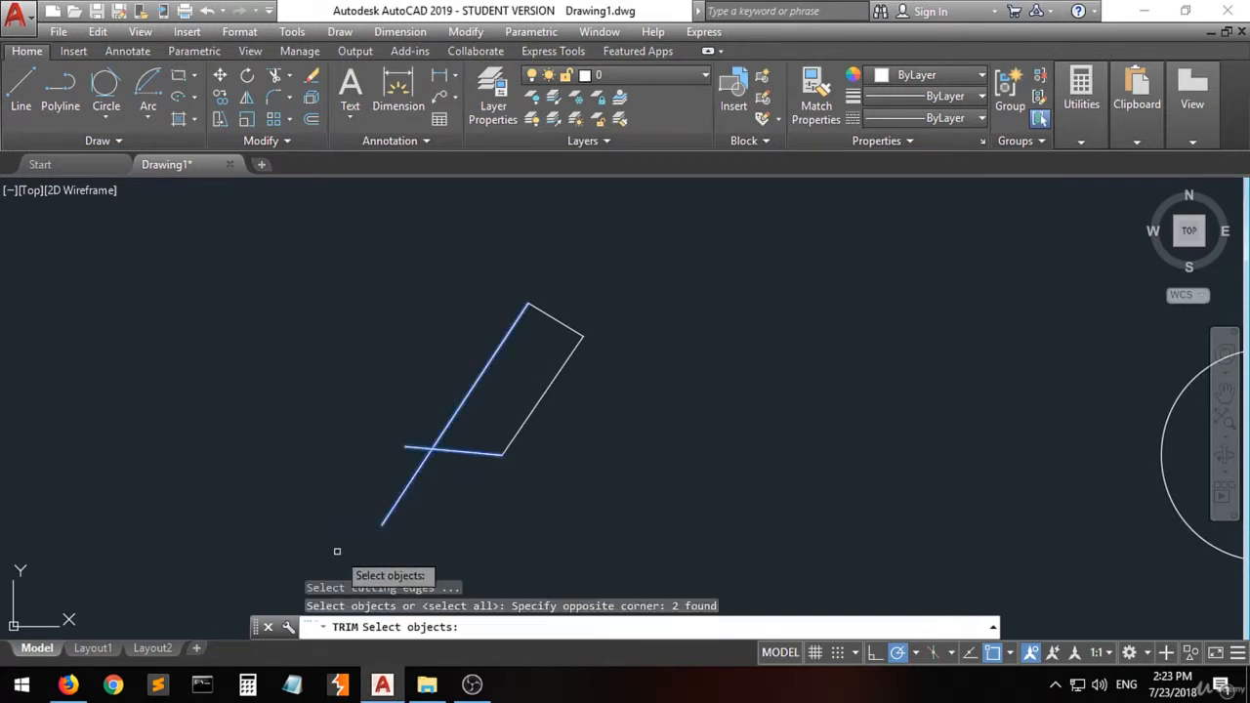
key(Return)
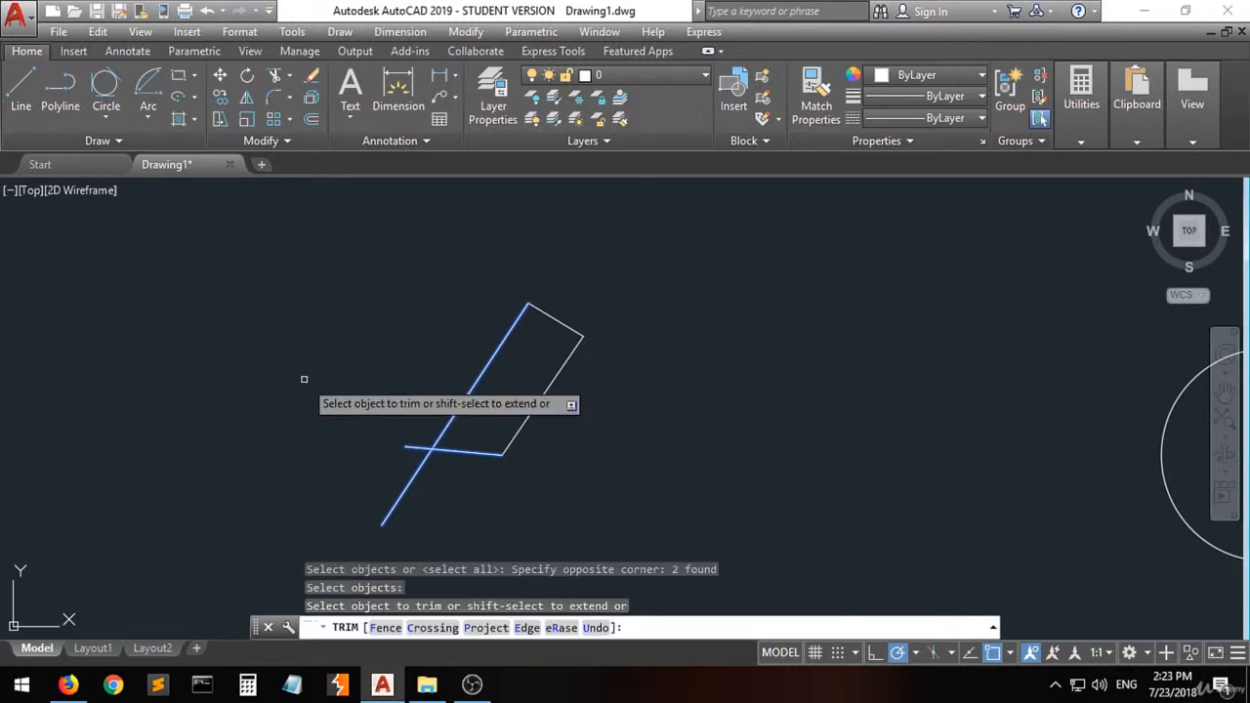
click(413, 446)
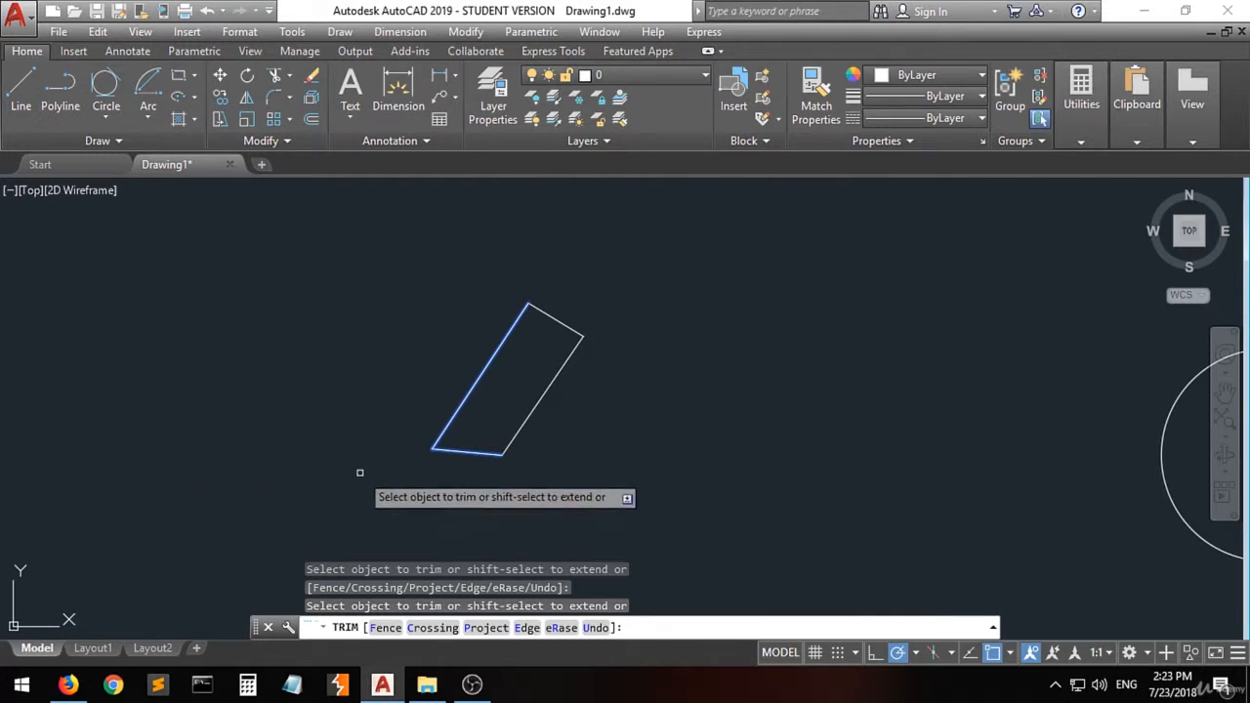
key(Return)
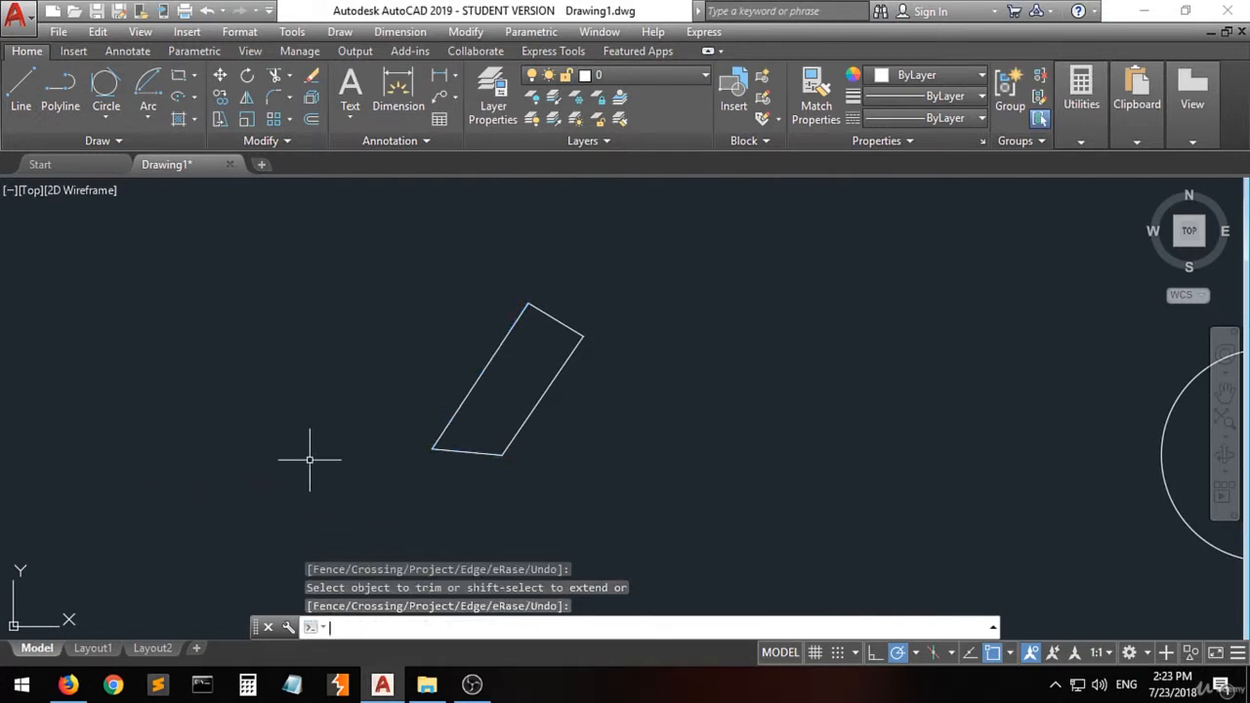
Draw a gently sloping line to the right of the quadrilateral, rising toward the right.
click(21, 90)
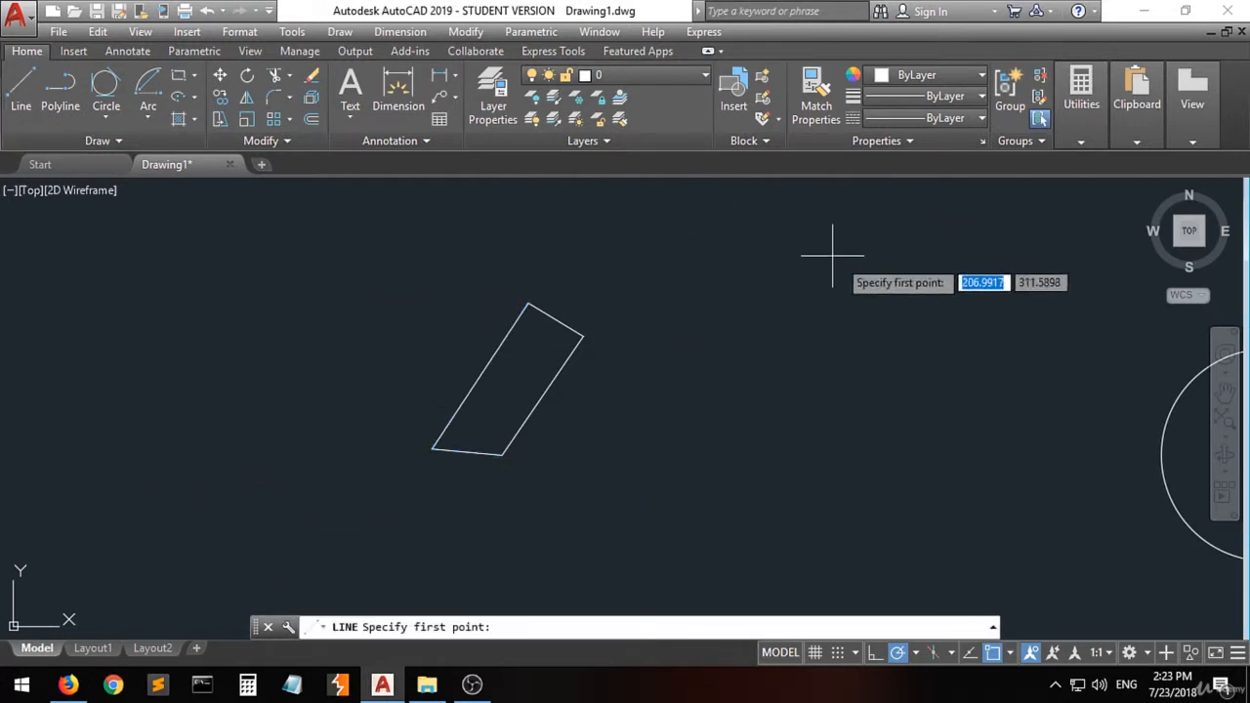
click(913, 312)
click(675, 360)
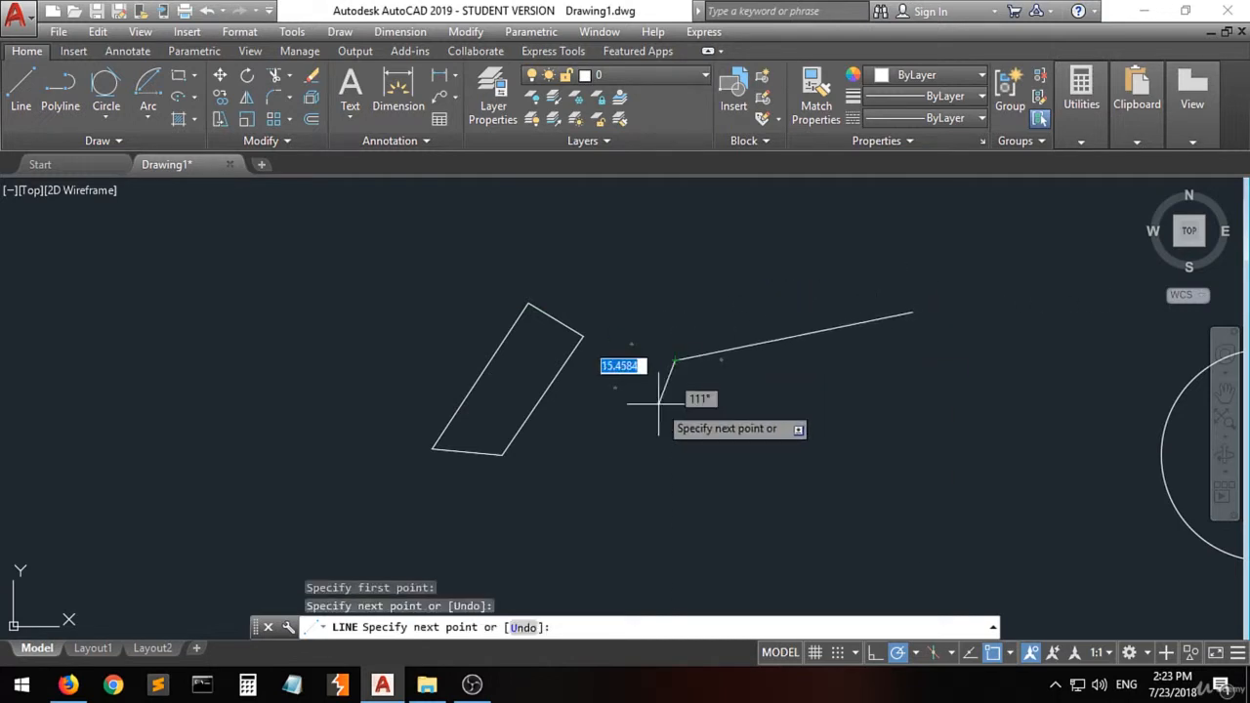
key(Return)
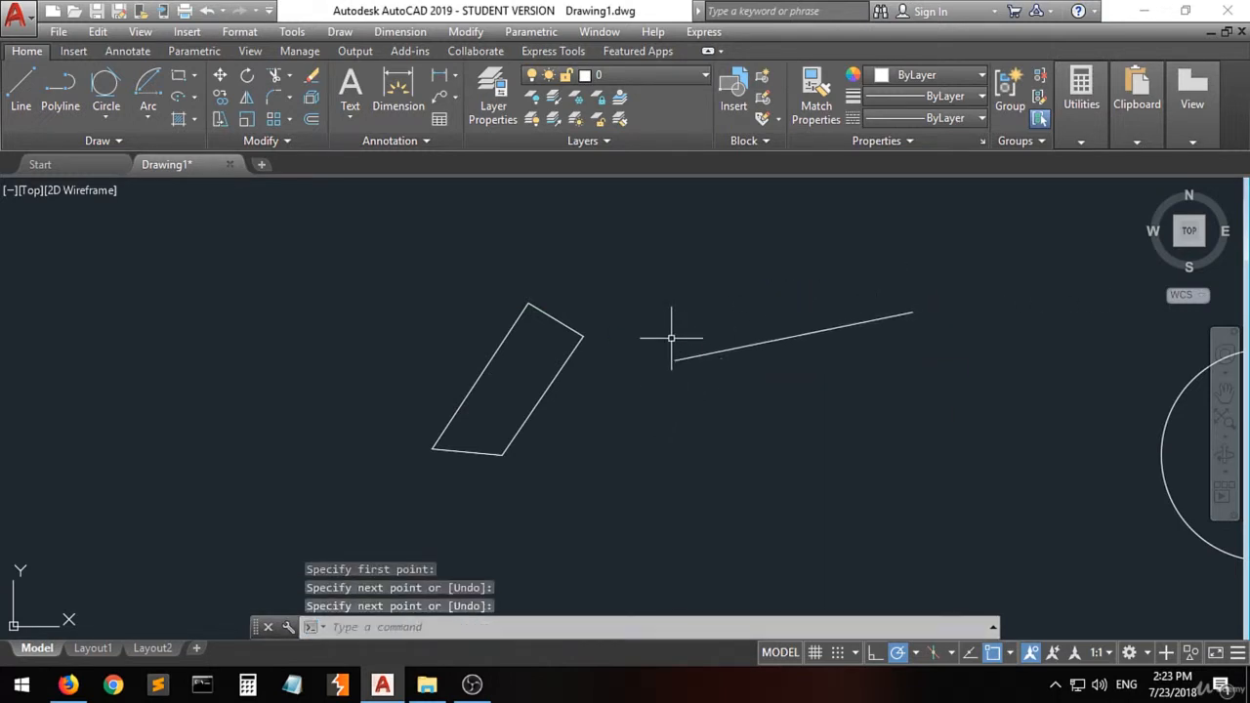
Draw two steep, roughly parallel lines crossing the gently sloping line, one near each of its ends, the left one longer.
key(Return)
click(695, 301)
click(782, 536)
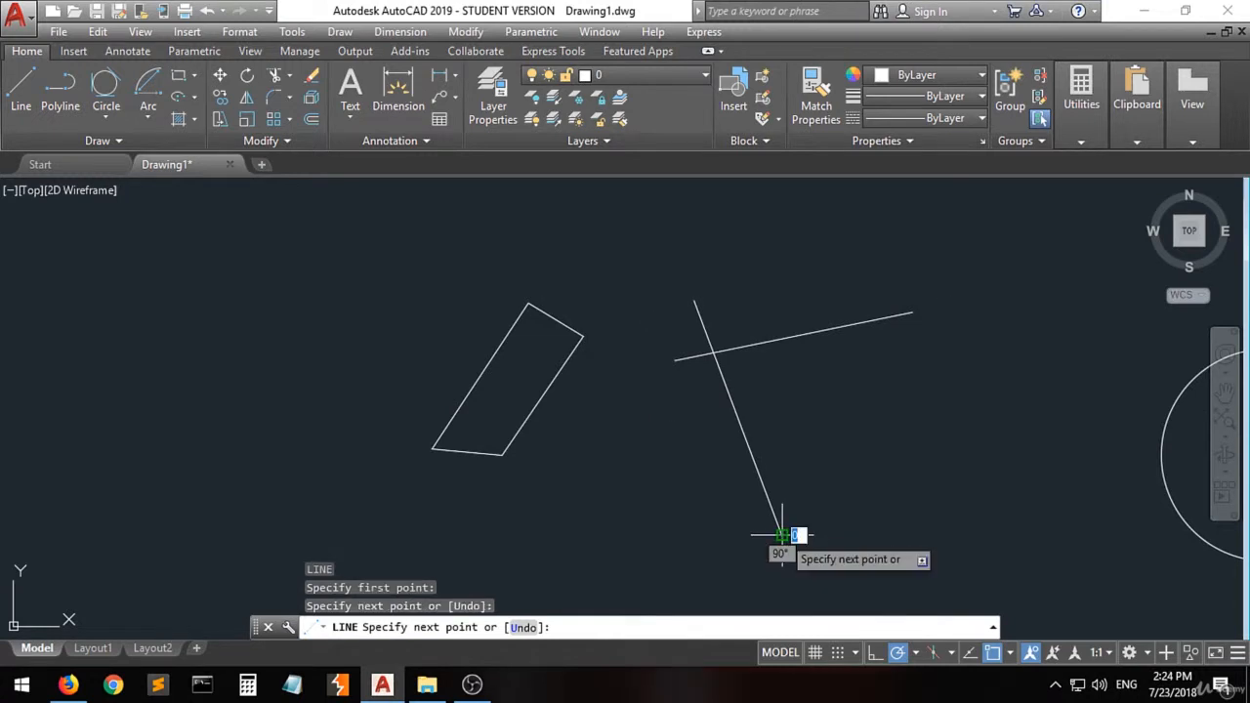
key(Return)
key(Return)
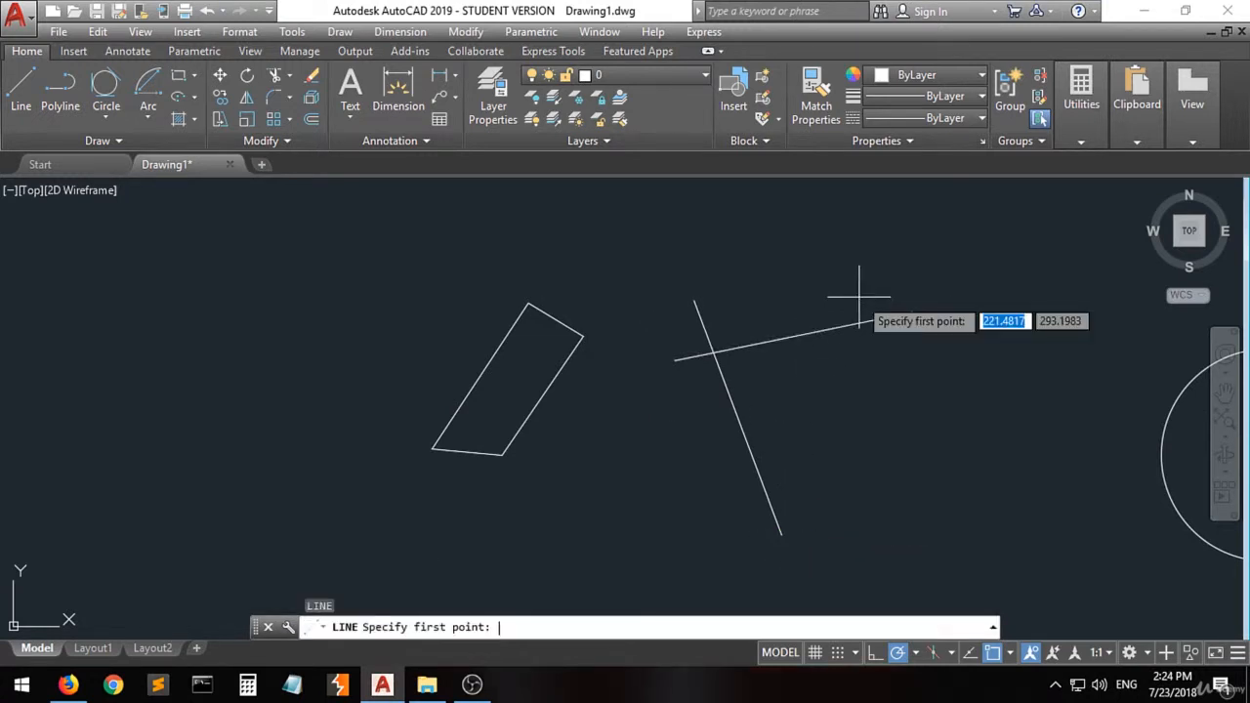
click(832, 264)
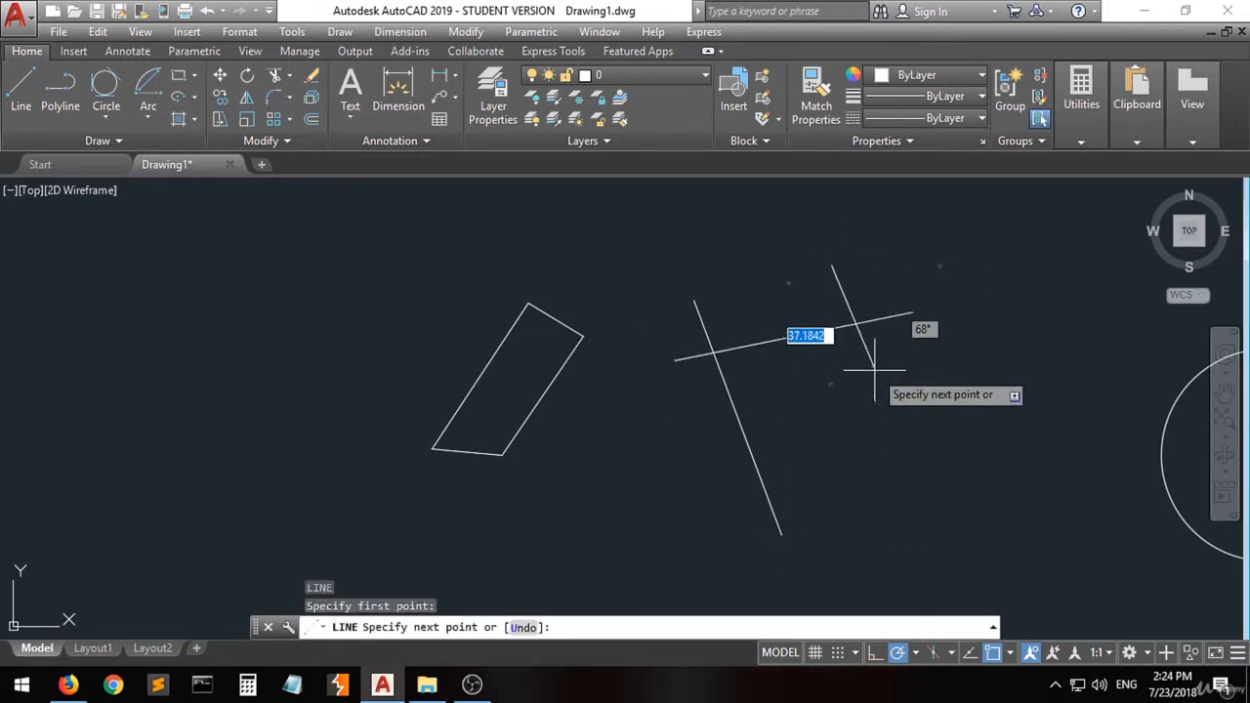
click(900, 447)
key(Return)
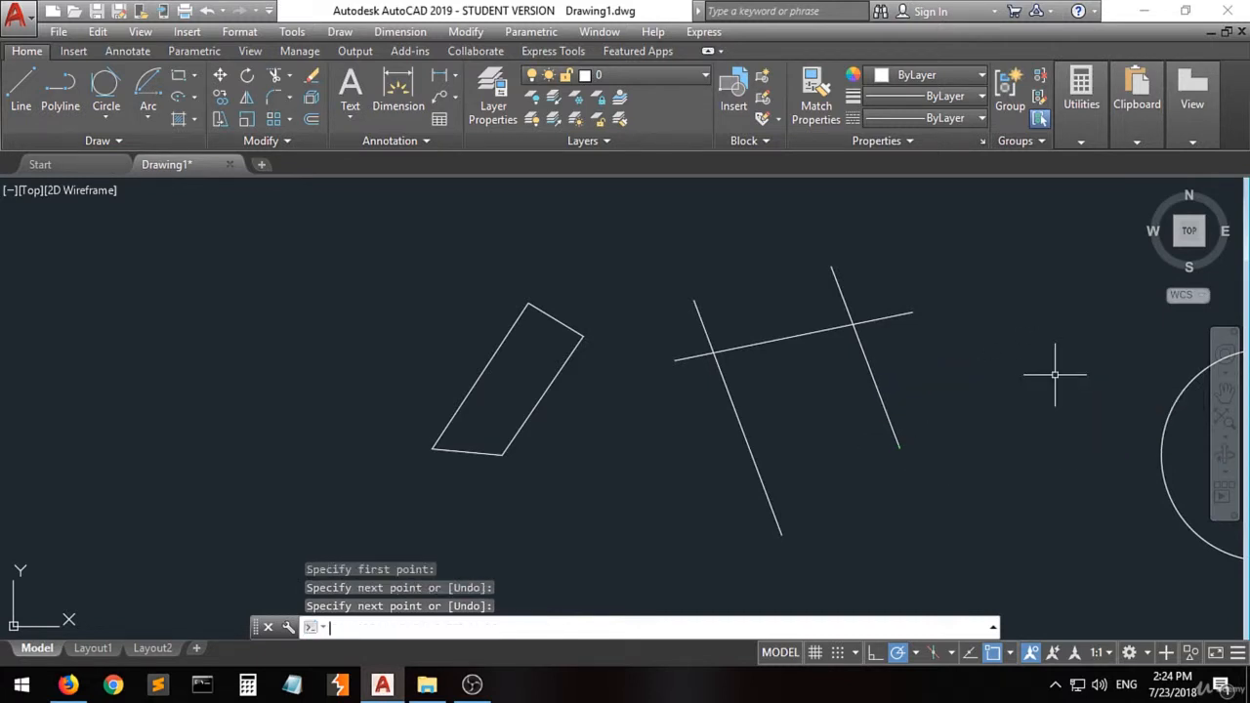
Draw a line rising toward the right that crosses the lower parts of both steep lines.
key(Return)
click(918, 399)
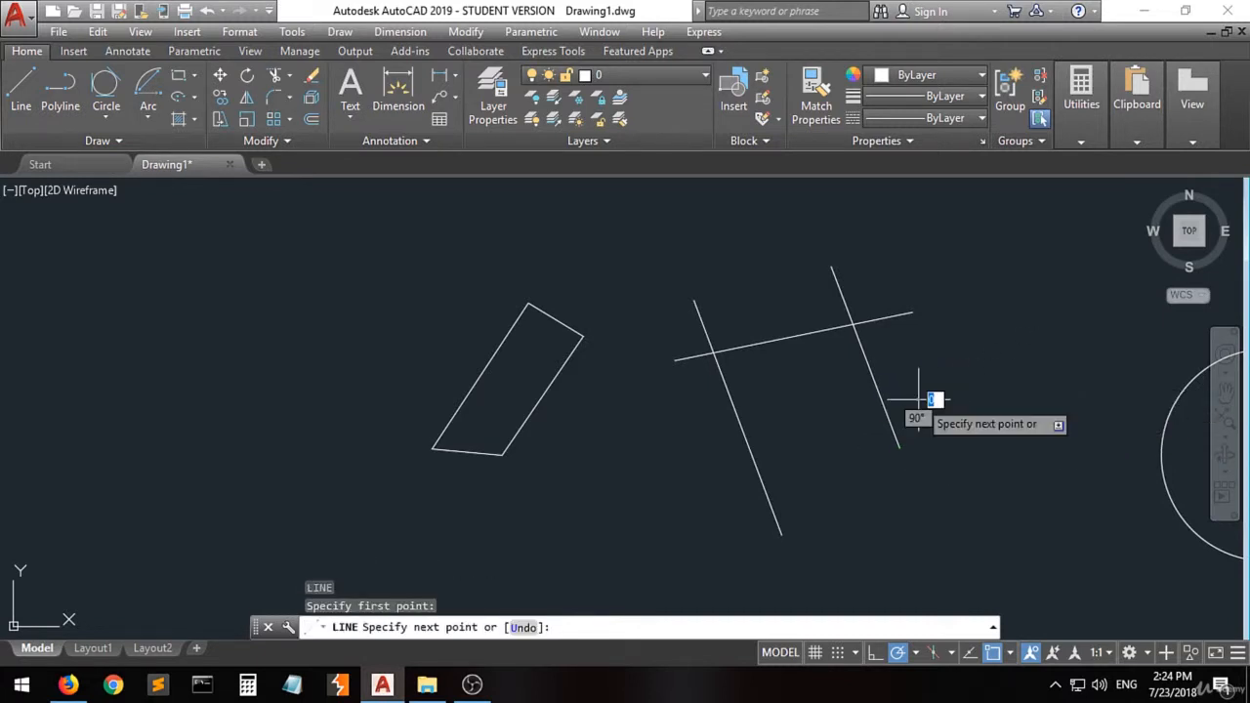
click(661, 525)
key(Return)
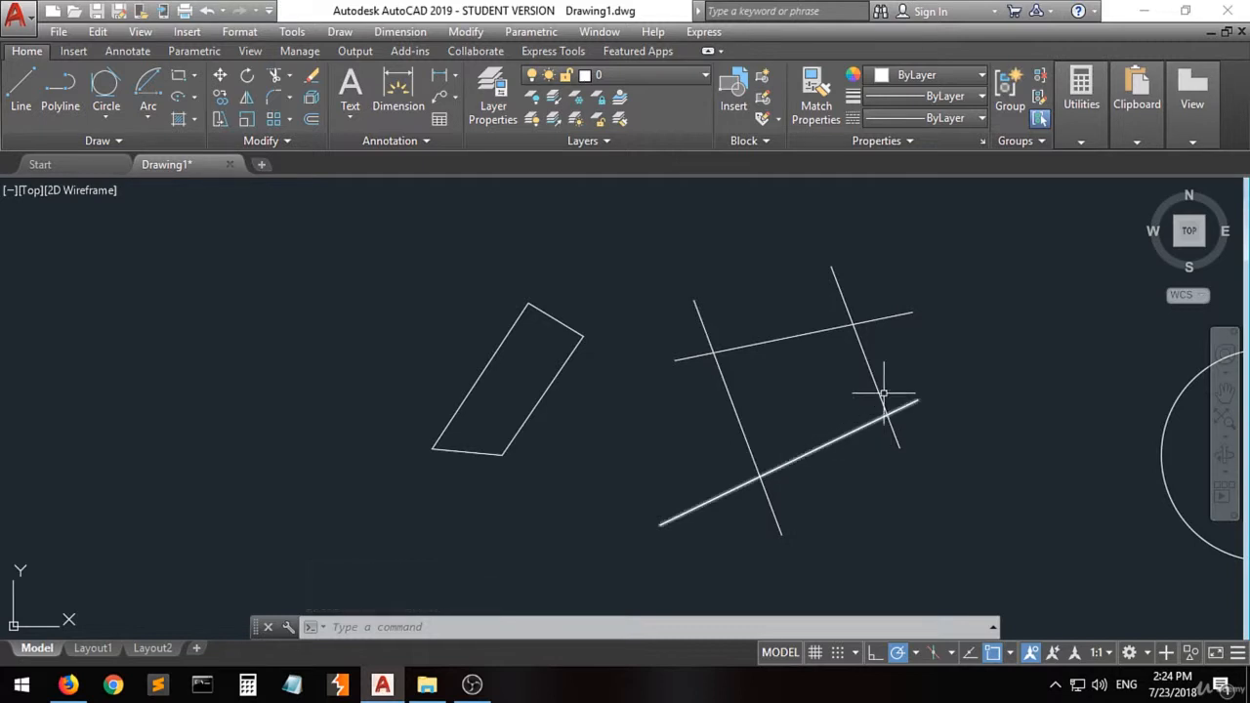
Trim the overhanging ends at the two upper crossings, using all four lines of the right-hand shape as cutting edges.
click(275, 78)
click(985, 231)
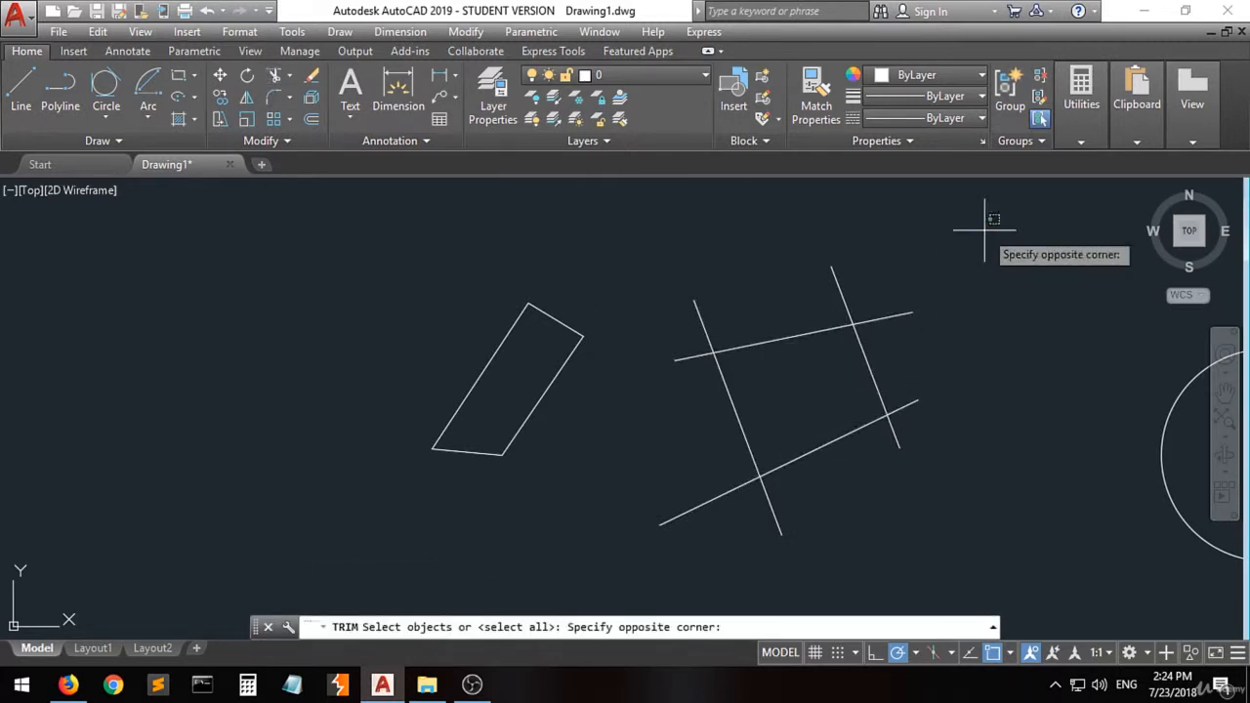
click(657, 572)
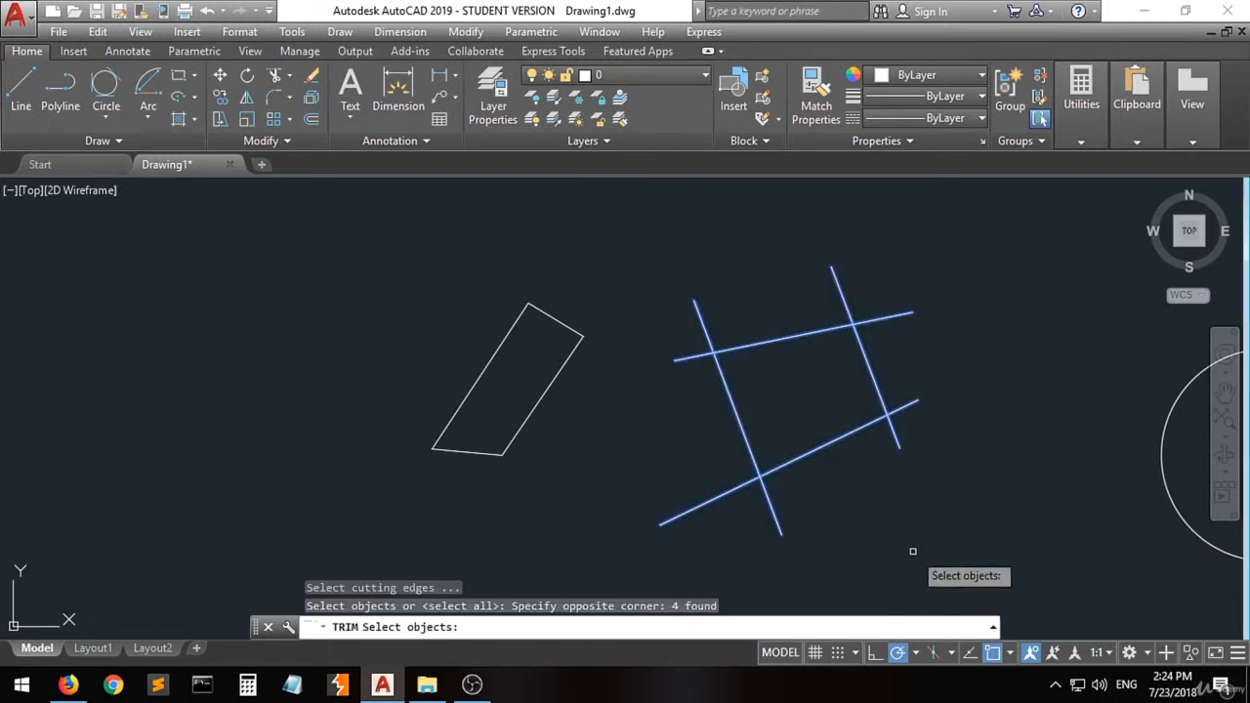
key(Return)
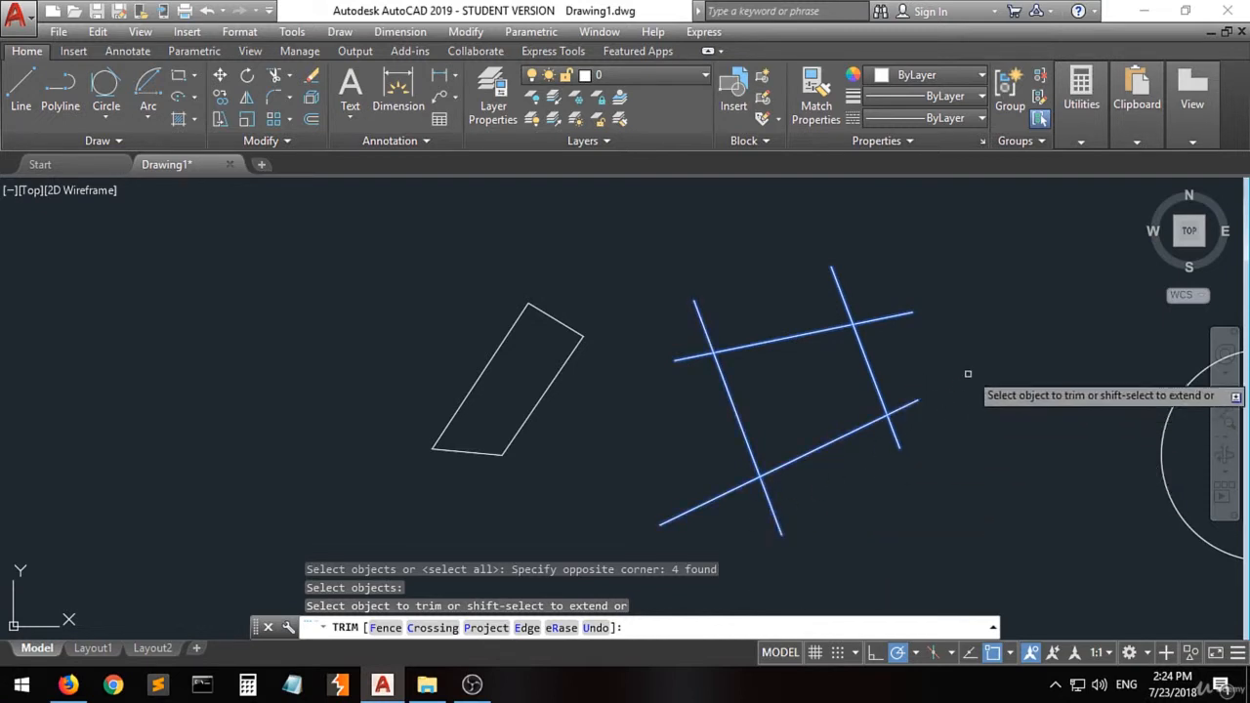
click(901, 317)
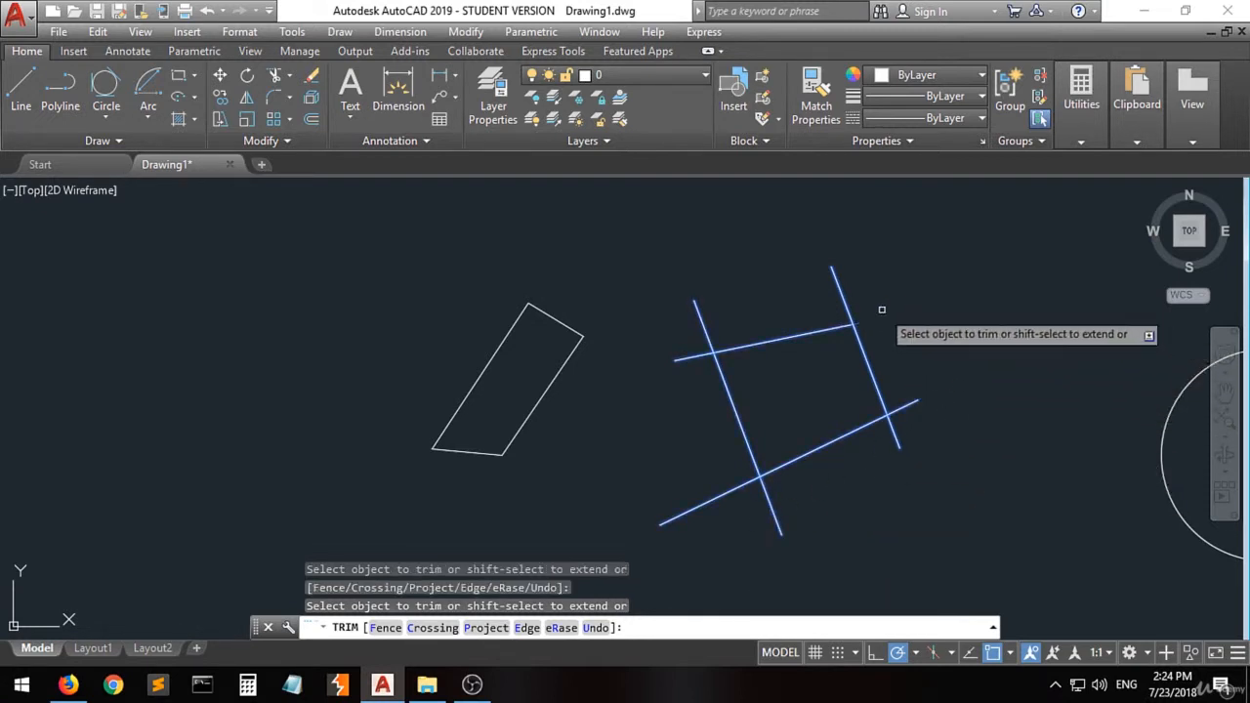
click(835, 283)
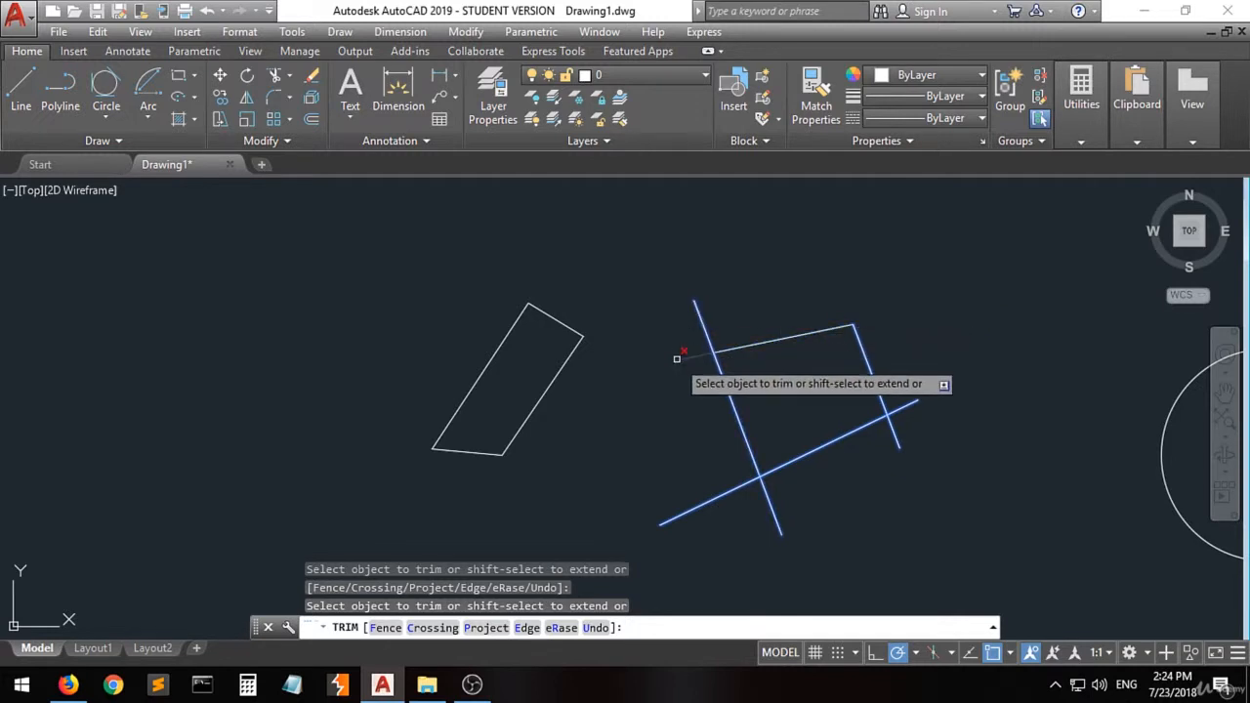
click(696, 280)
click(663, 375)
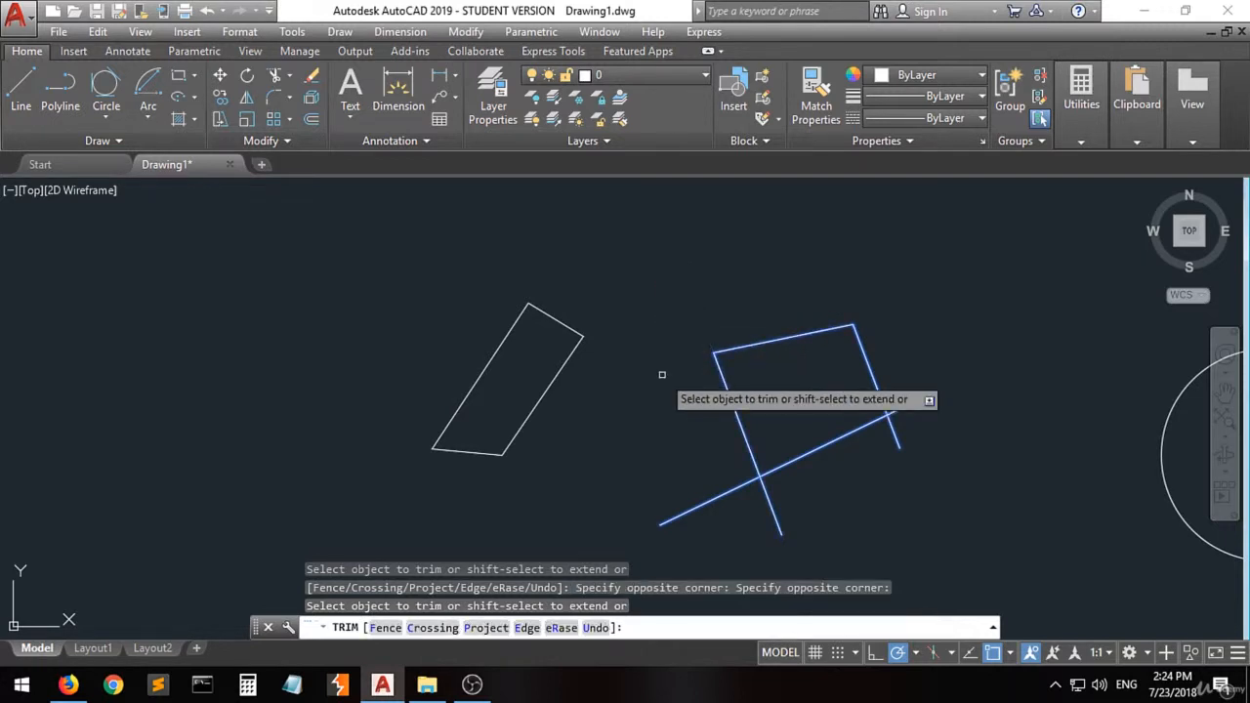
Trim the overhanging ends at the two lower crossings so the right-hand shape becomes a closed quadrilateral.
click(945, 377)
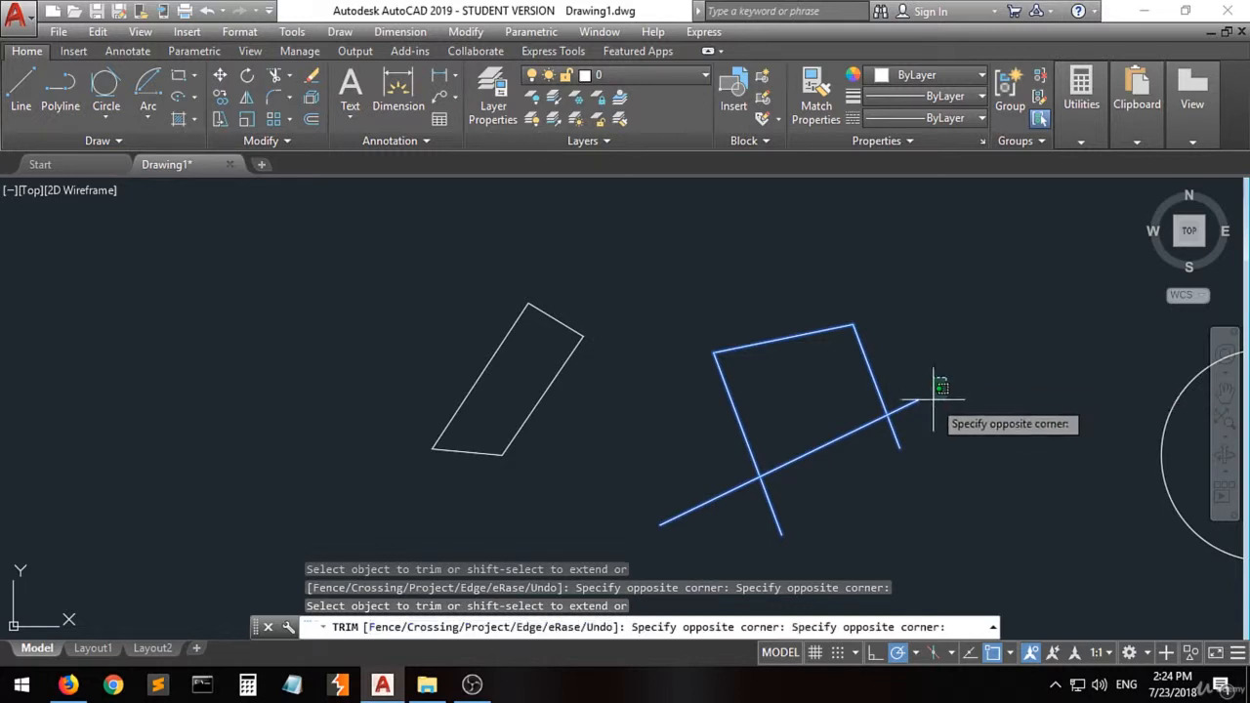
click(896, 473)
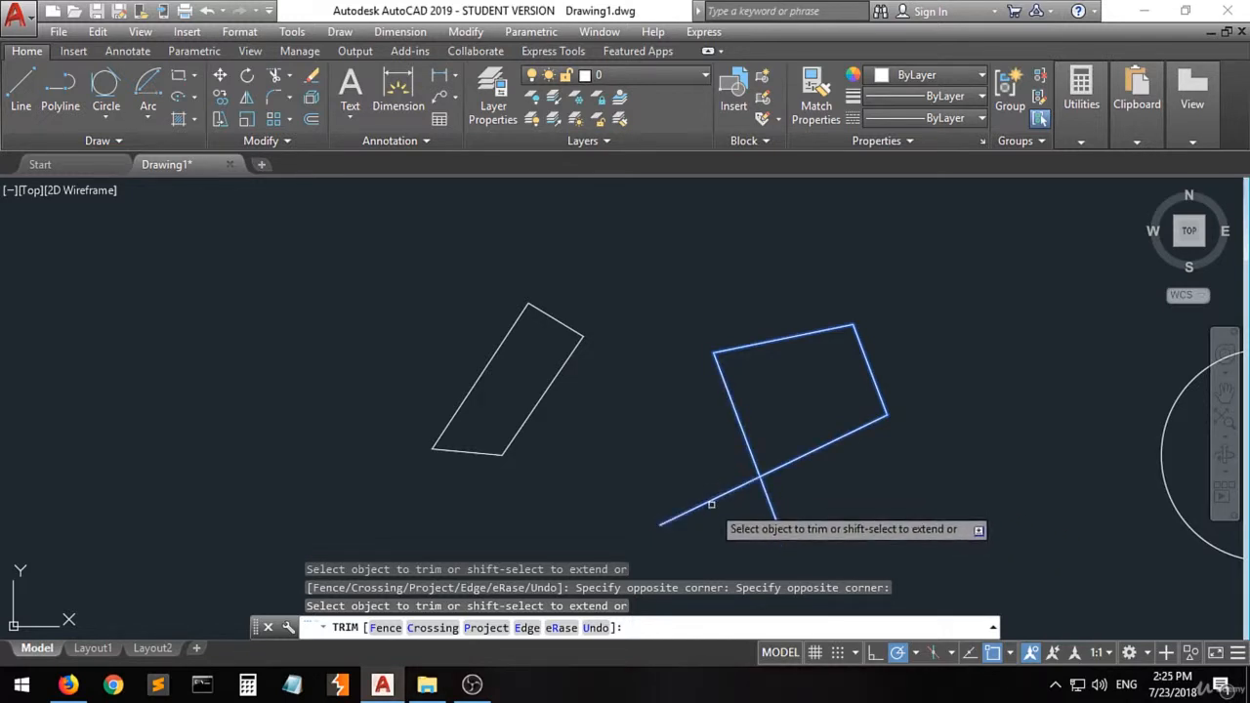
click(814, 499)
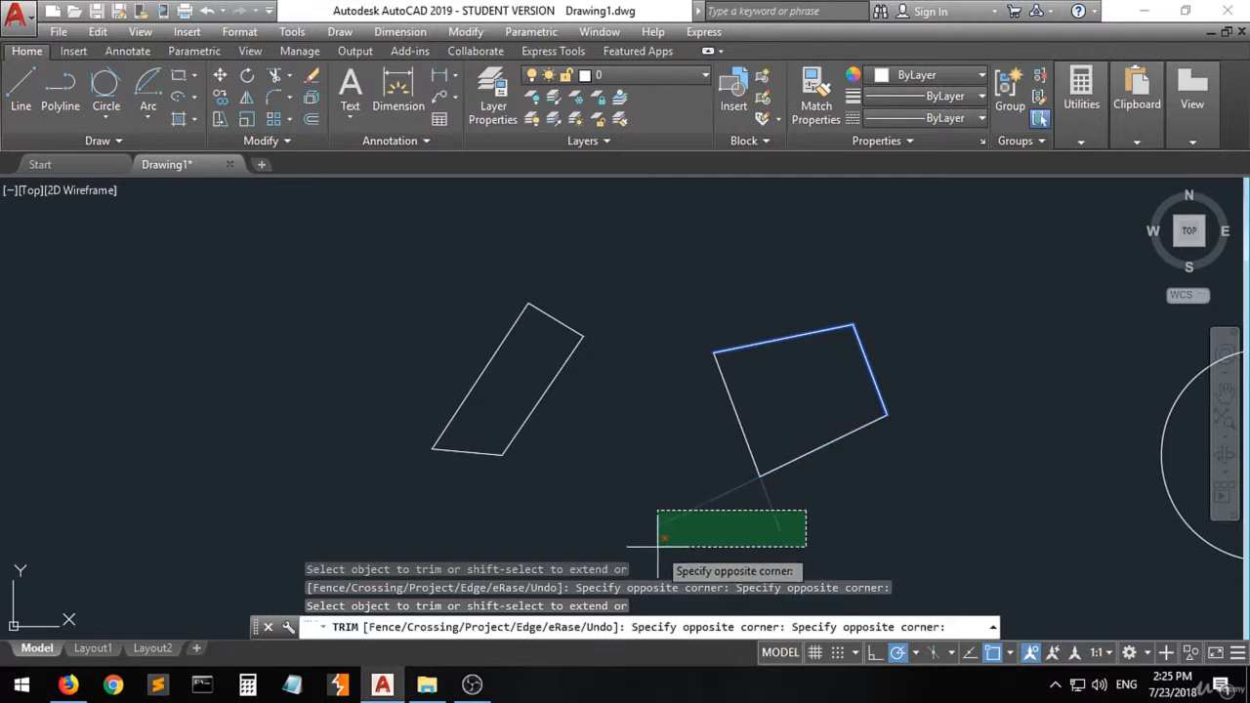
click(608, 549)
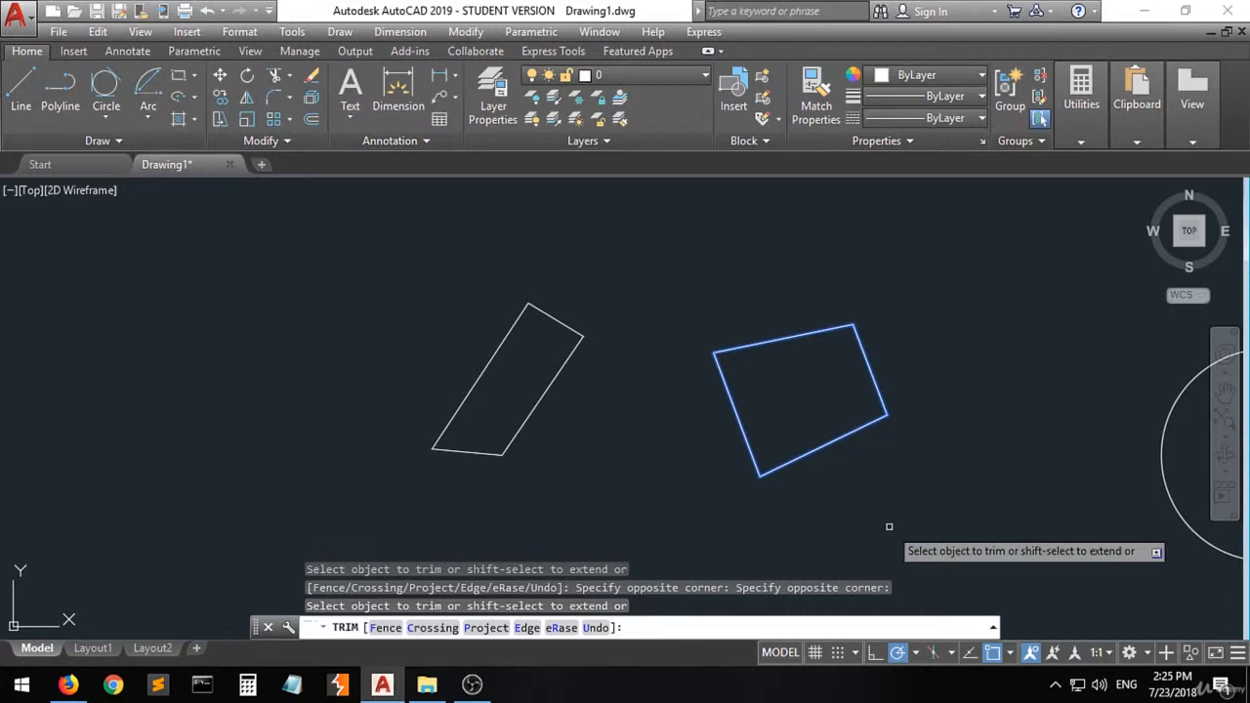
key(Return)
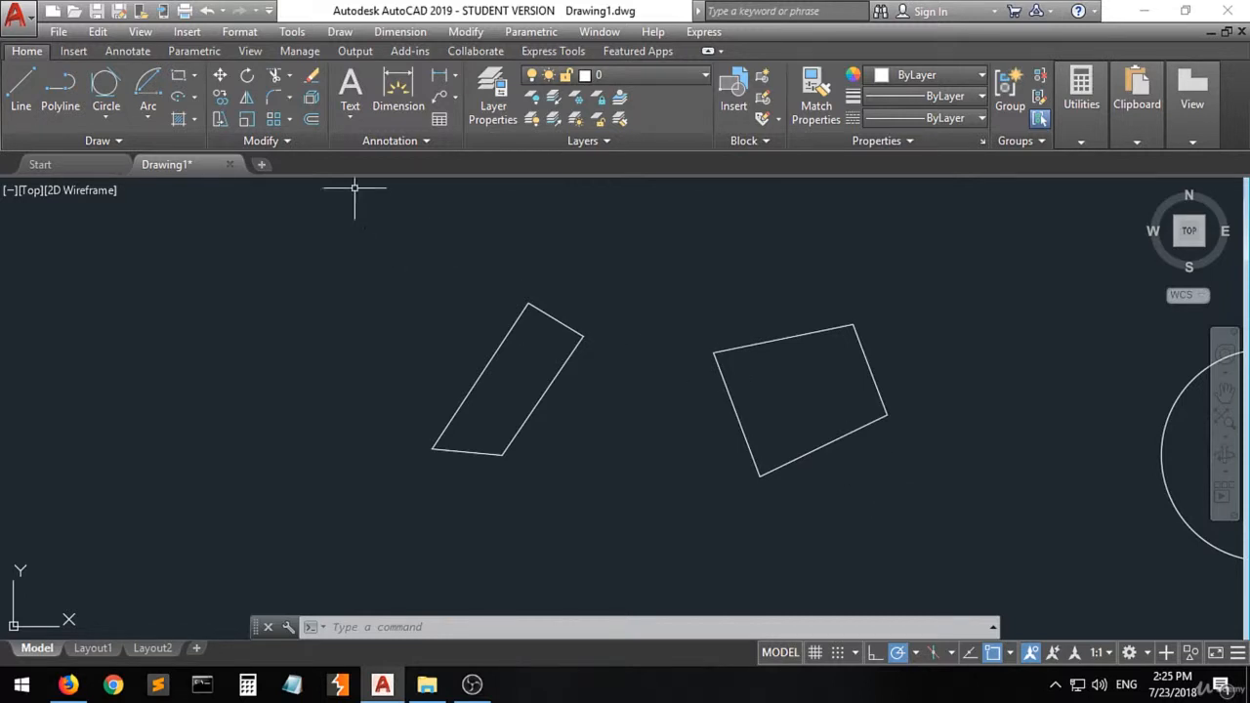
Copy the short upper edge of the left quadrilateral from its right endpoint, placing eight copies around the shape.
click(221, 99)
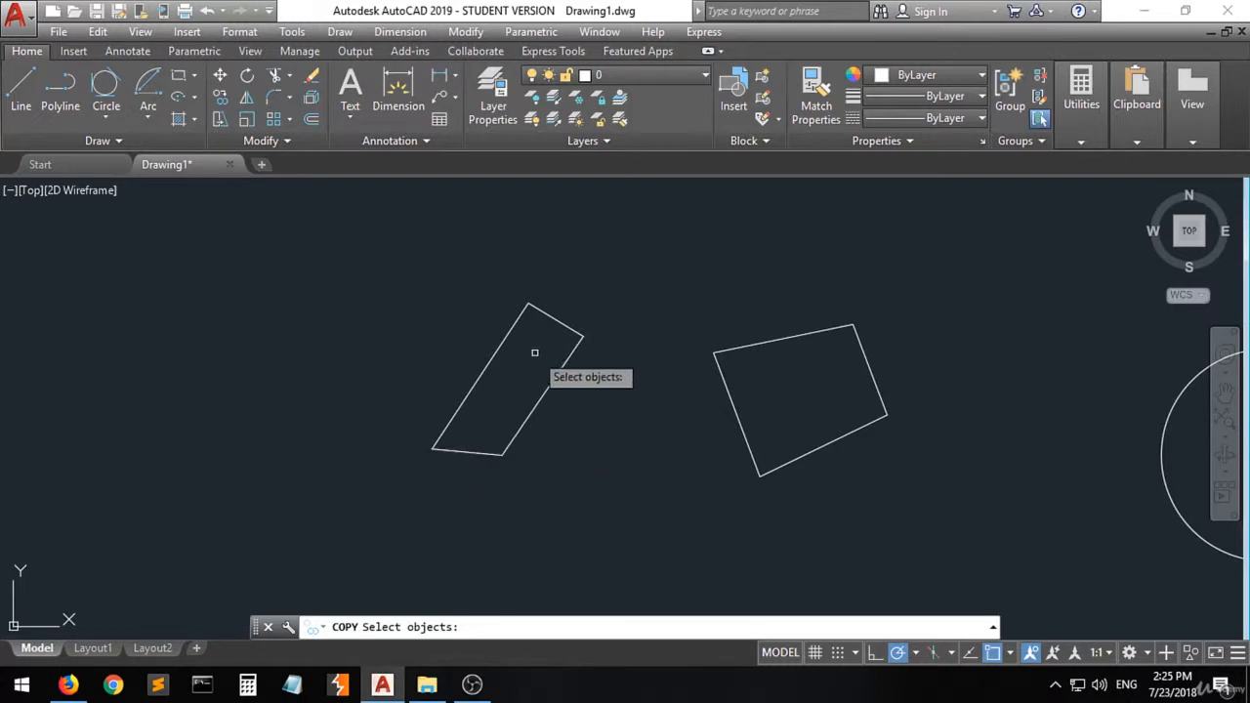
click(551, 317)
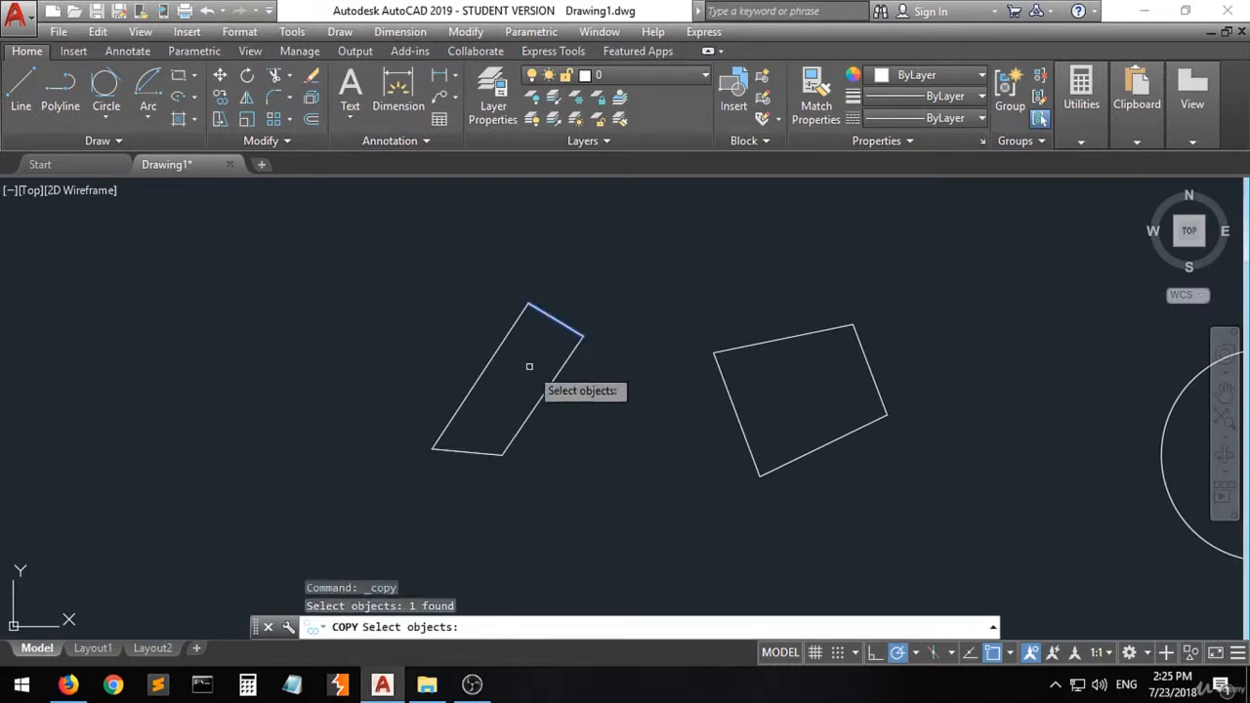
key(Return)
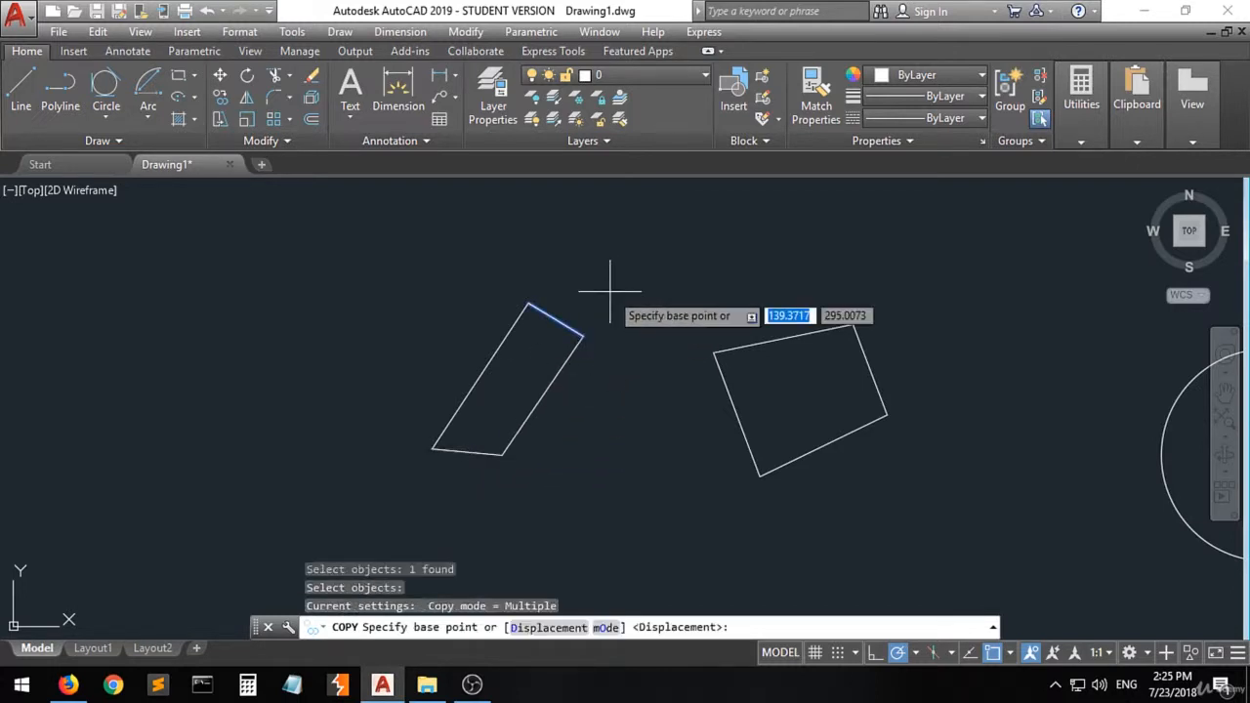
click(583, 335)
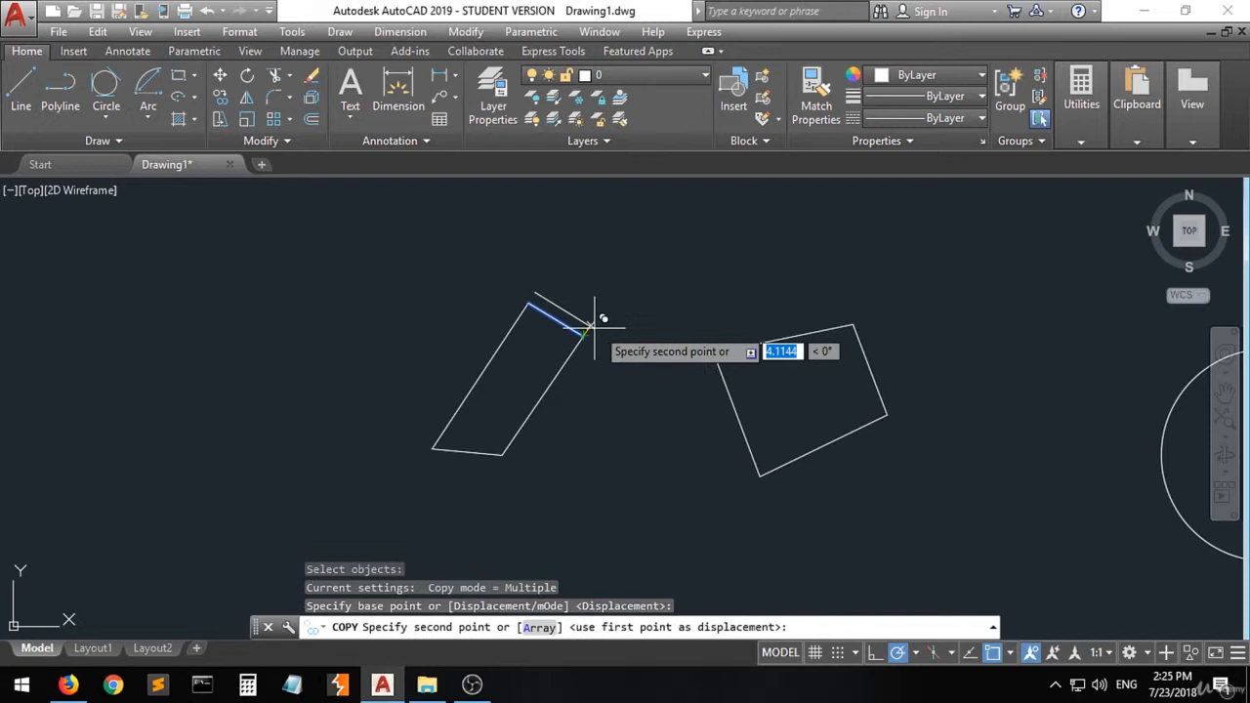
click(645, 290)
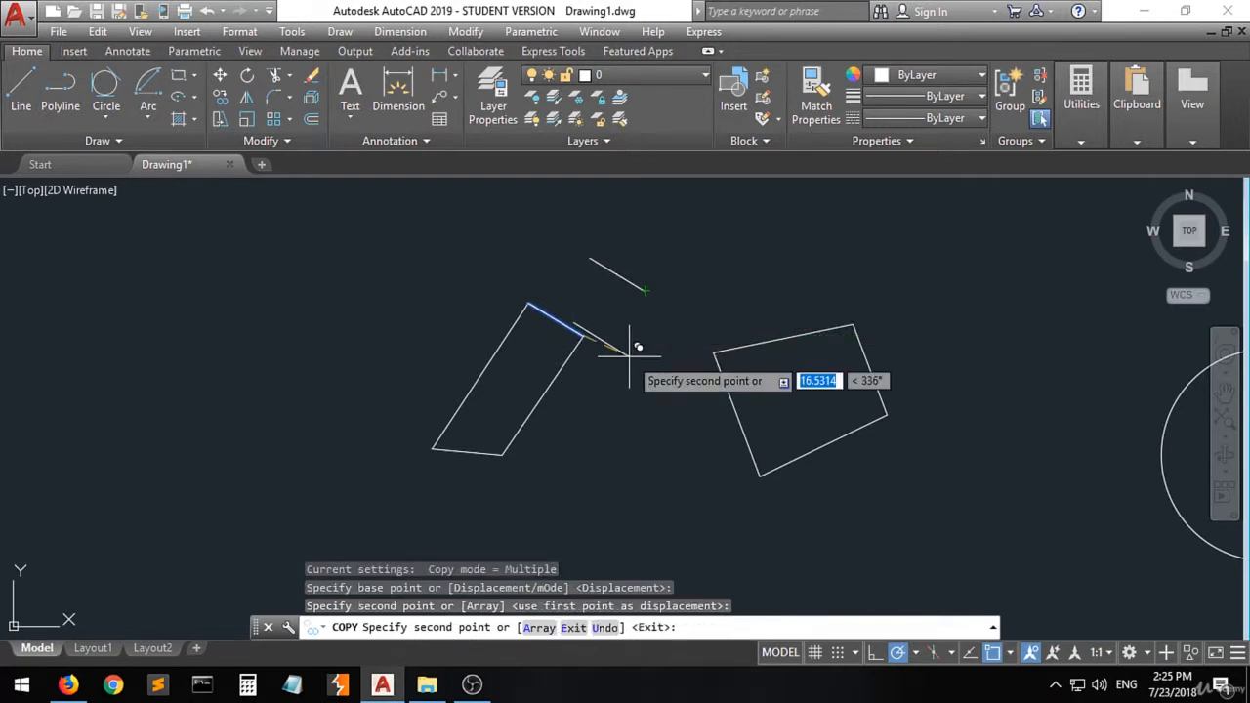
click(547, 260)
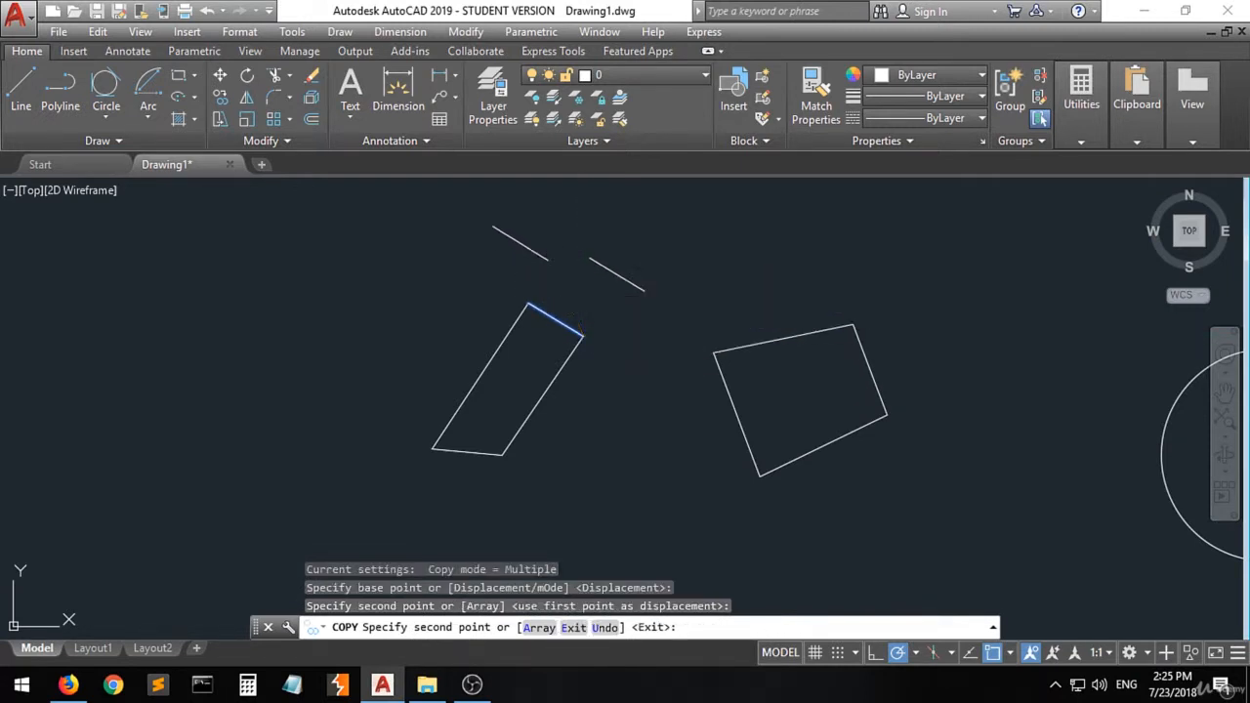
click(655, 442)
click(401, 344)
click(240, 376)
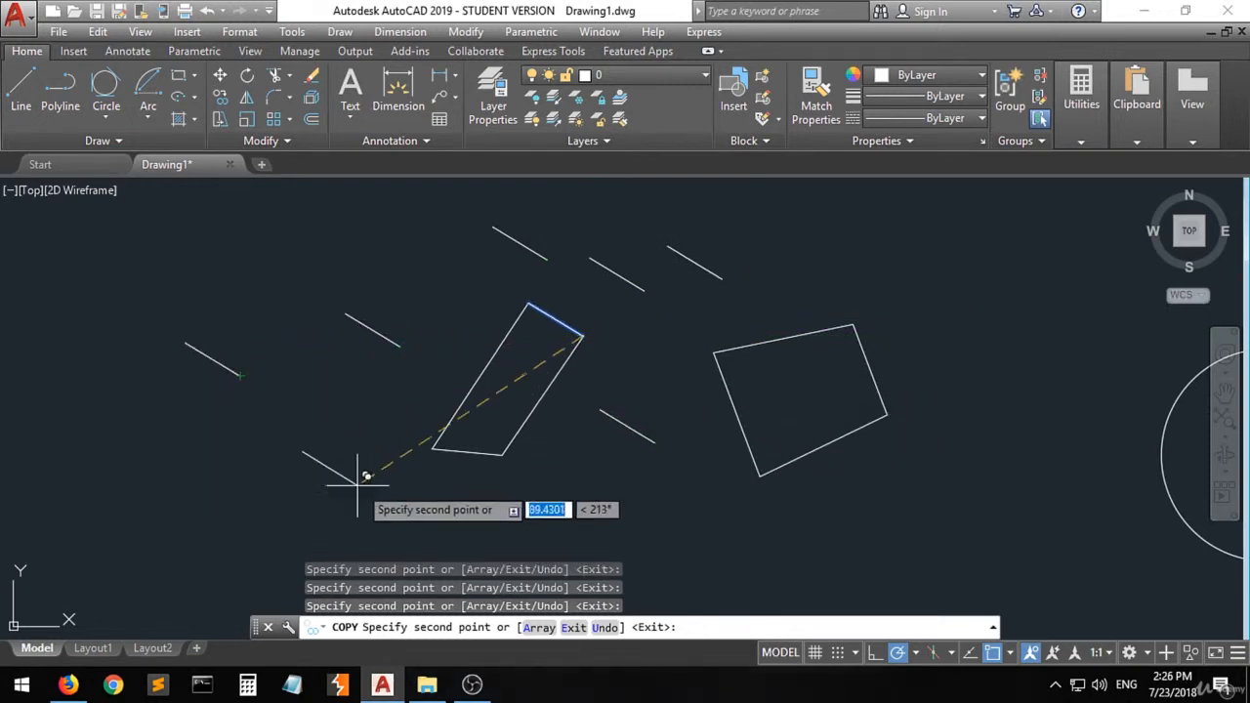
click(364, 484)
click(580, 519)
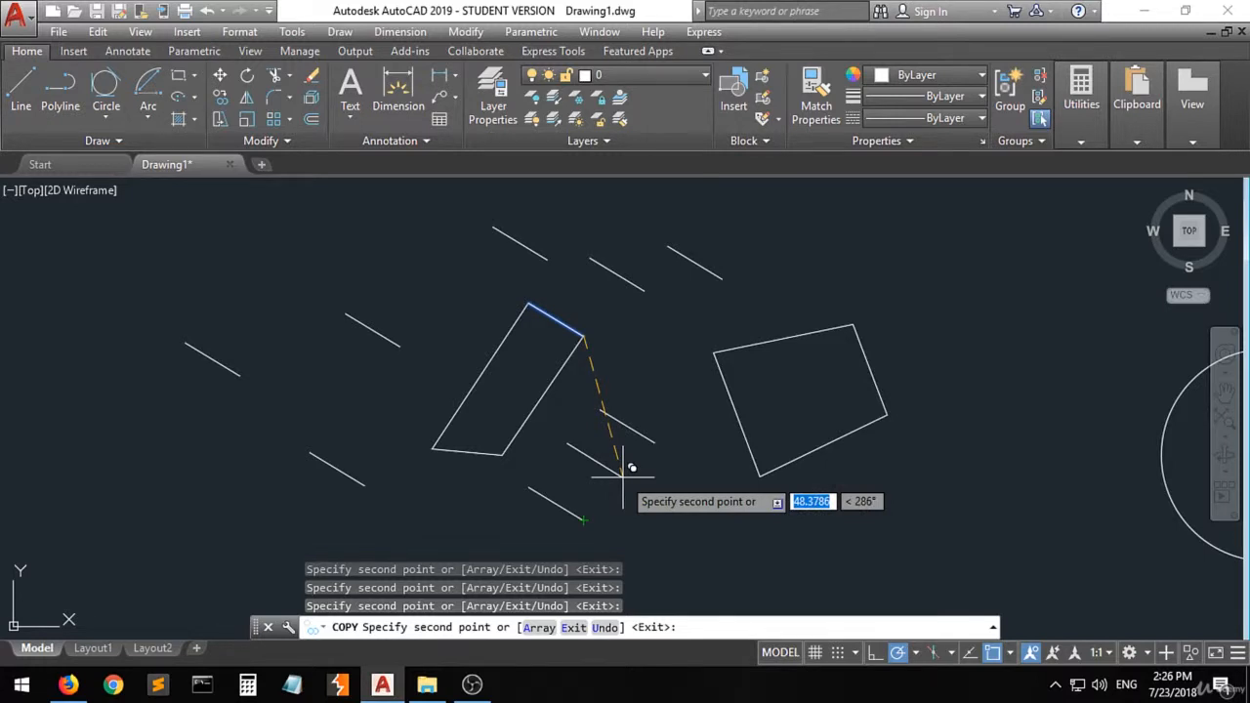
key(Return)
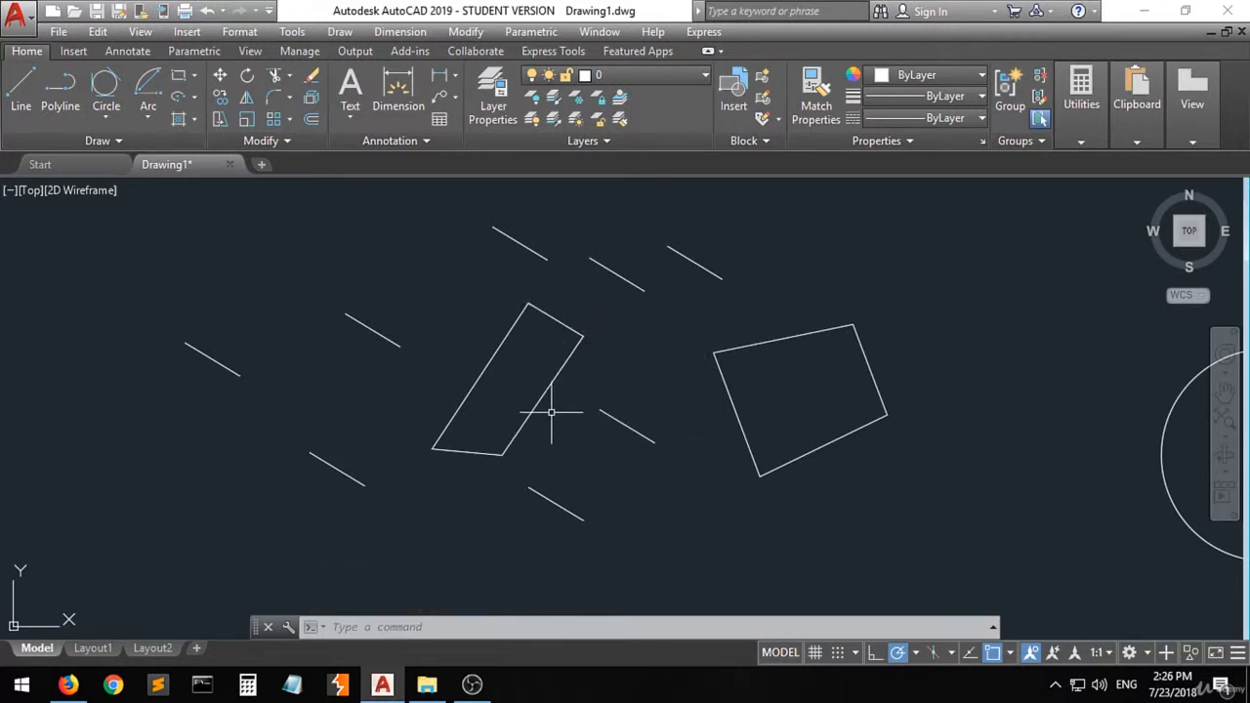
Copy the whole left quadrilateral from its lower-left corner, placing six copies across the drawing on both sides of the original.
click(220, 99)
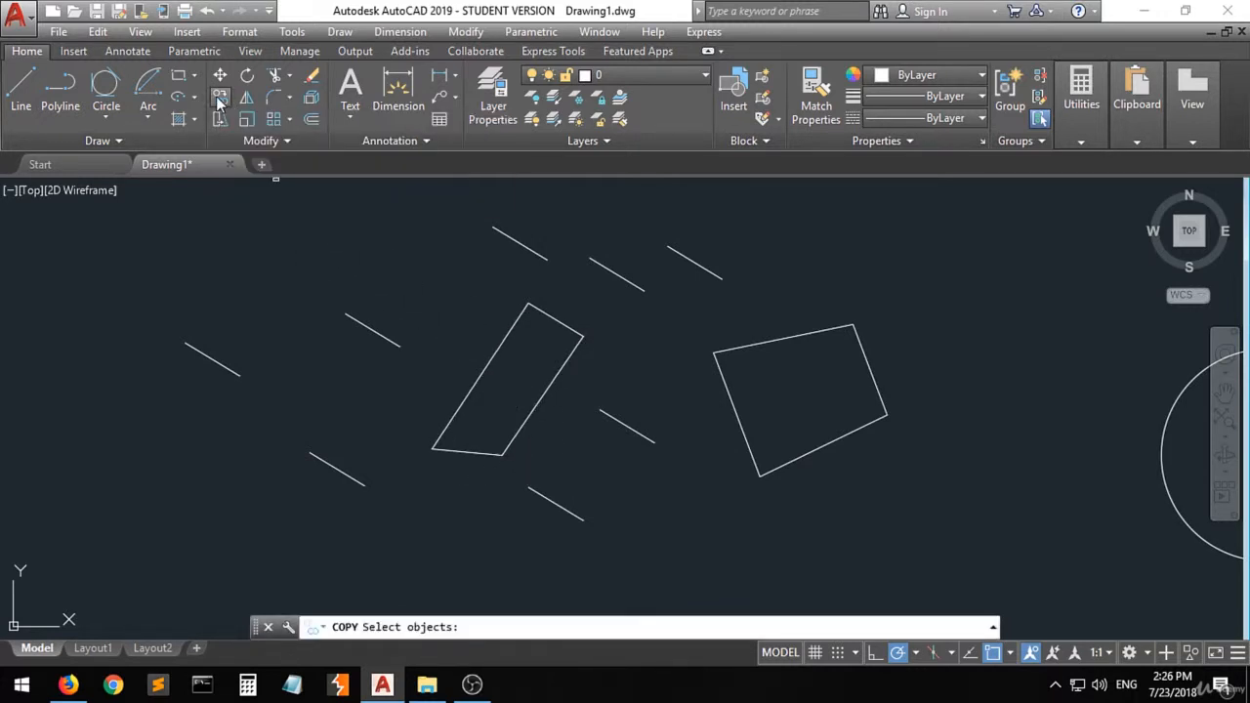
click(583, 290)
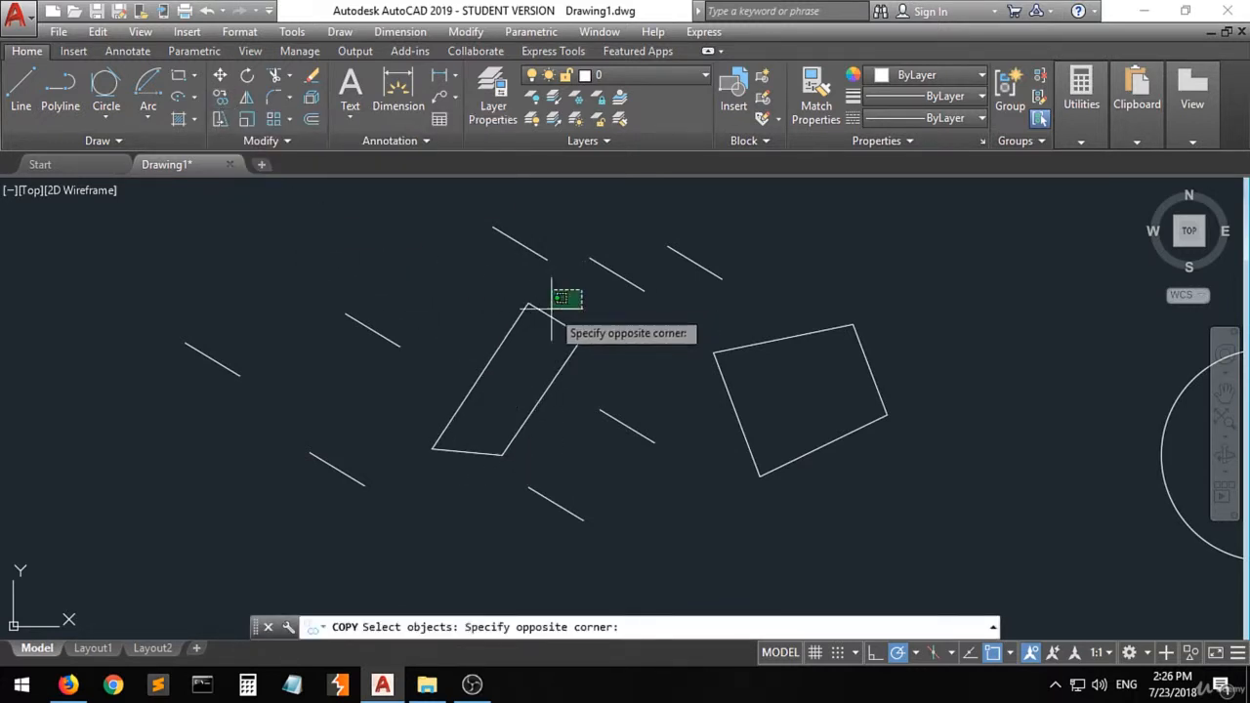
click(448, 465)
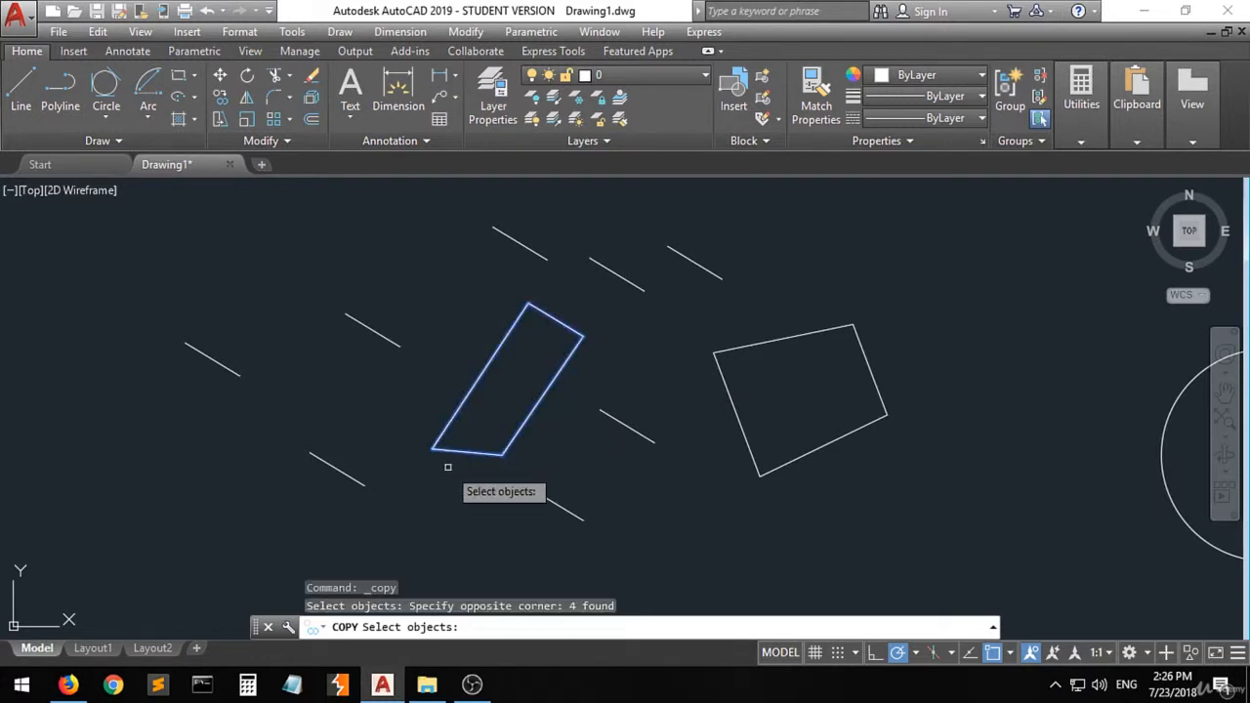
key(Return)
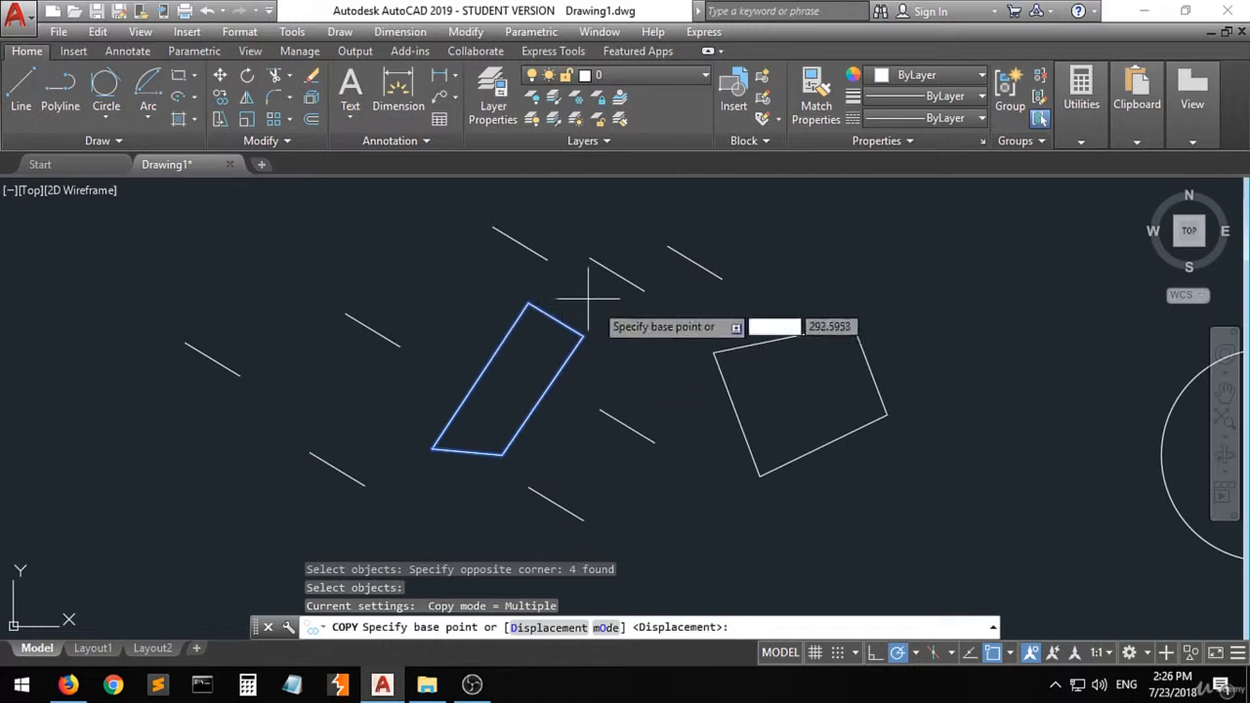
click(433, 449)
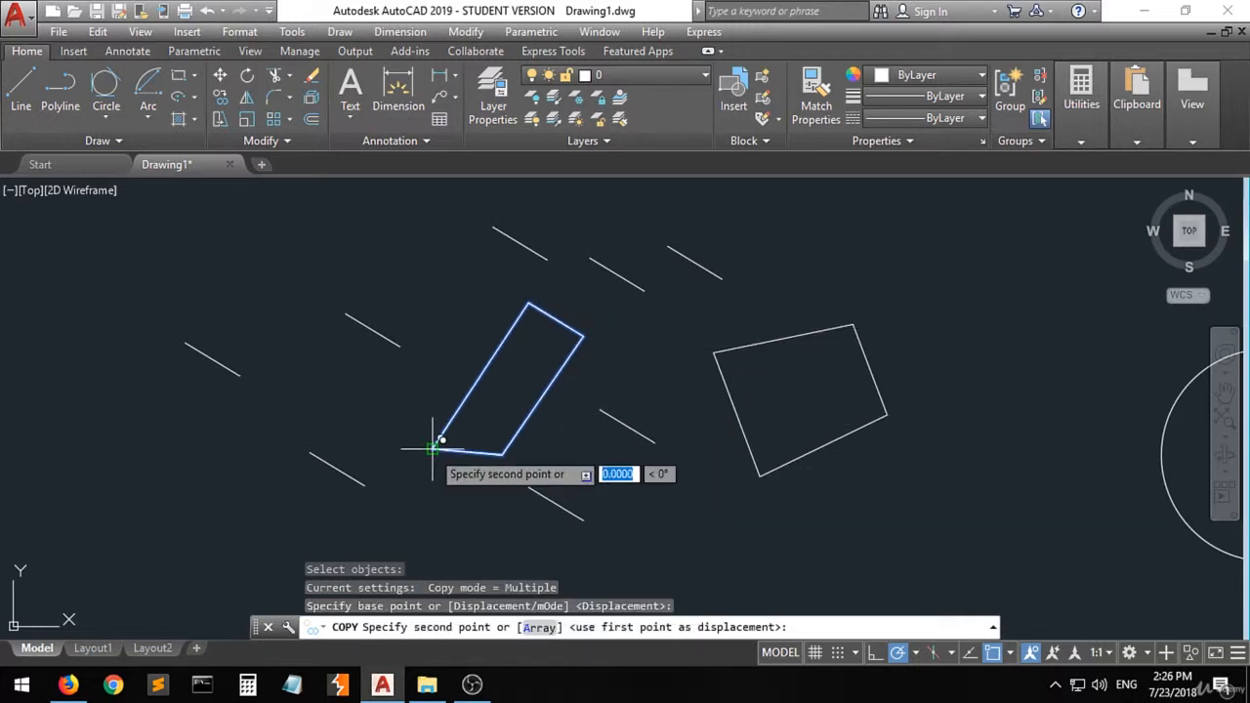
click(249, 396)
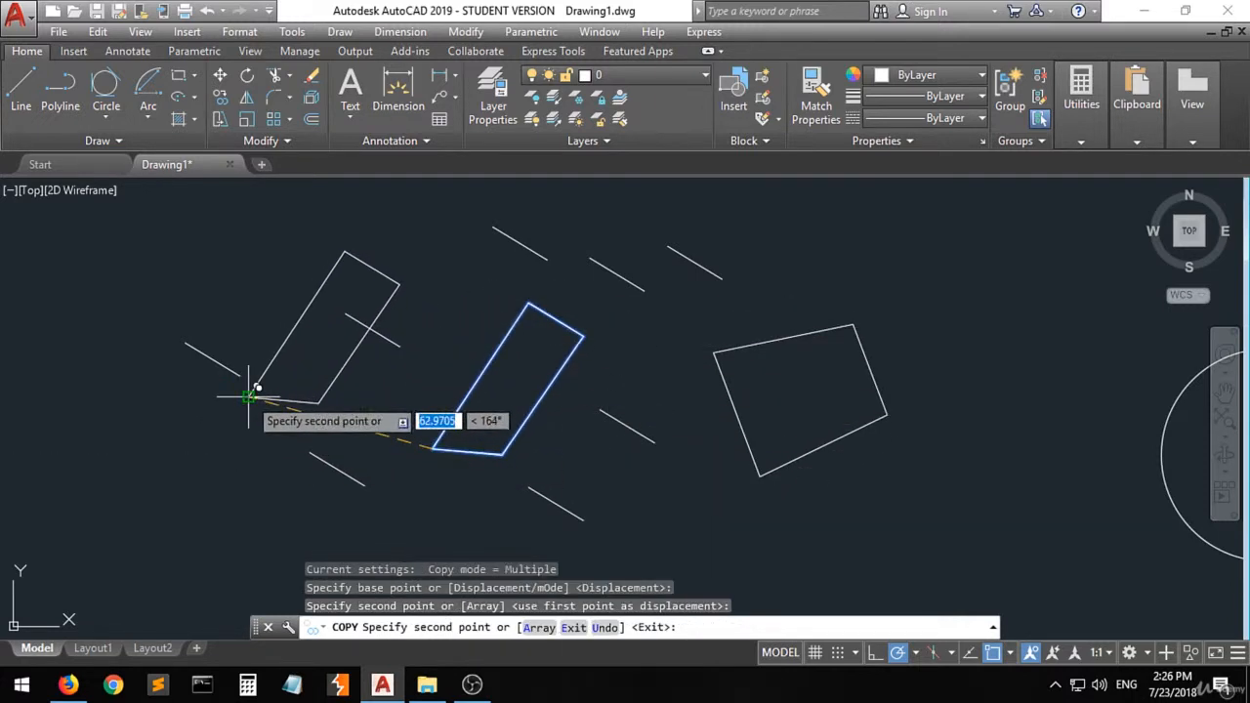
click(565, 491)
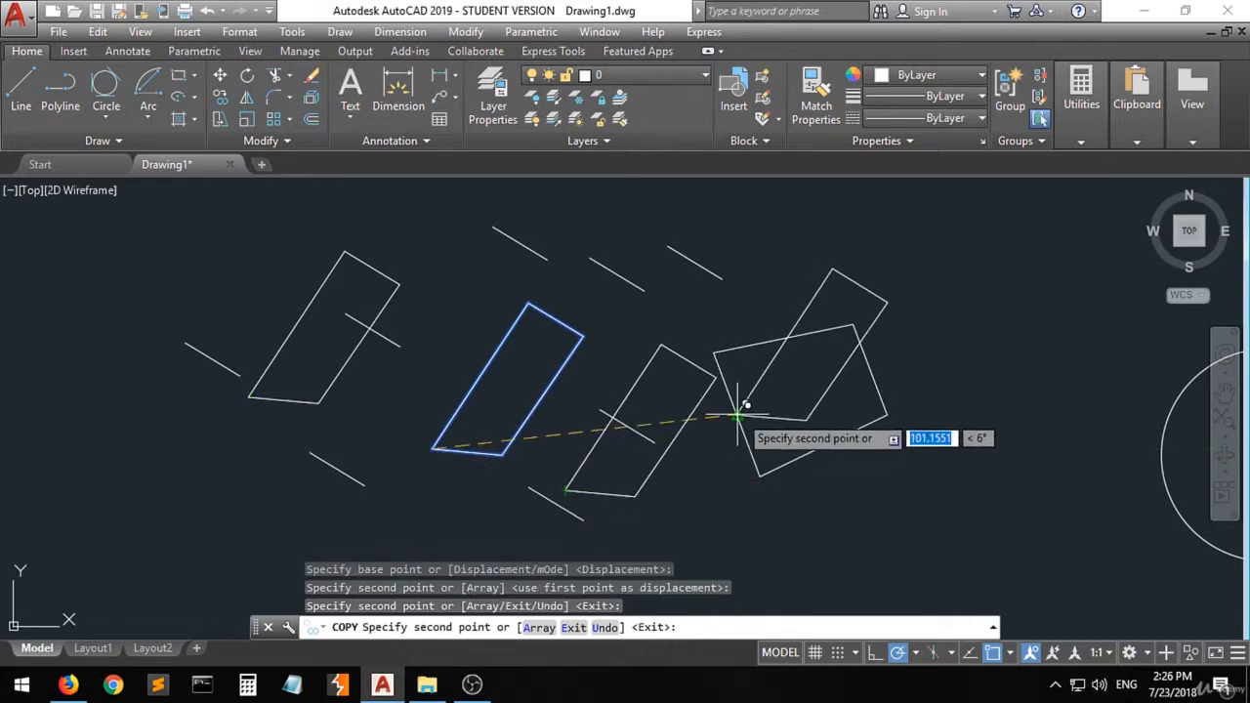
click(824, 527)
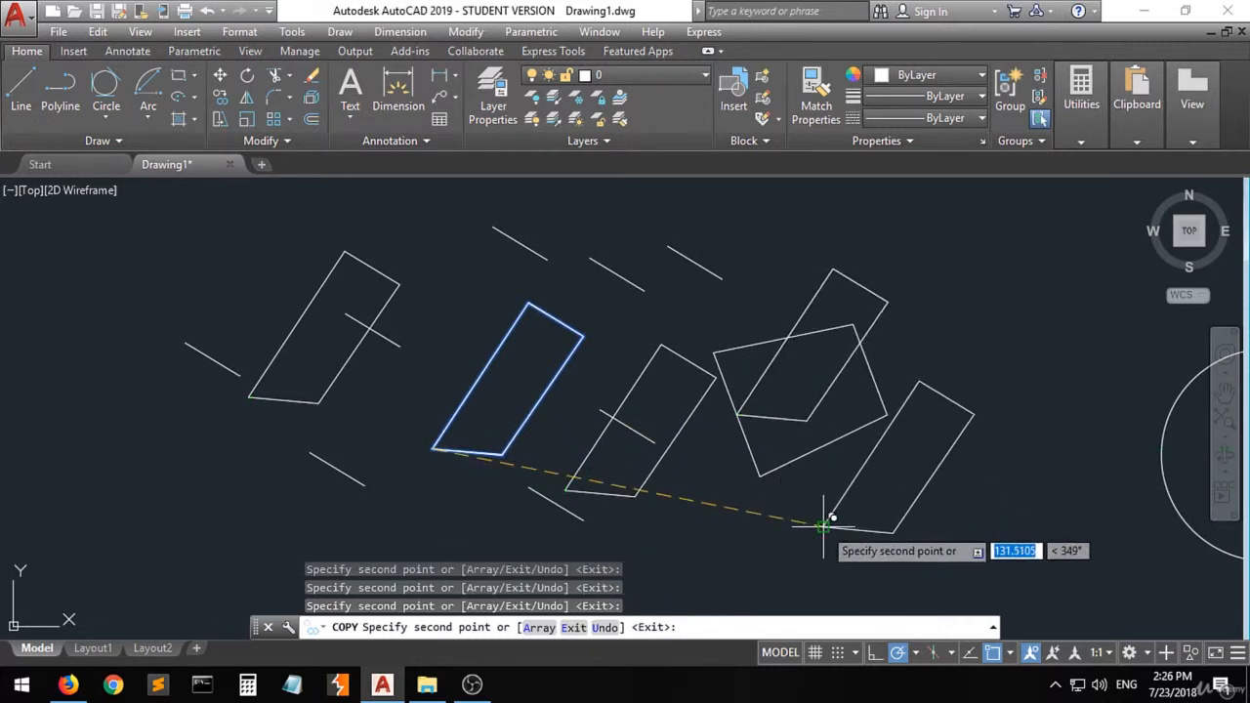
click(901, 358)
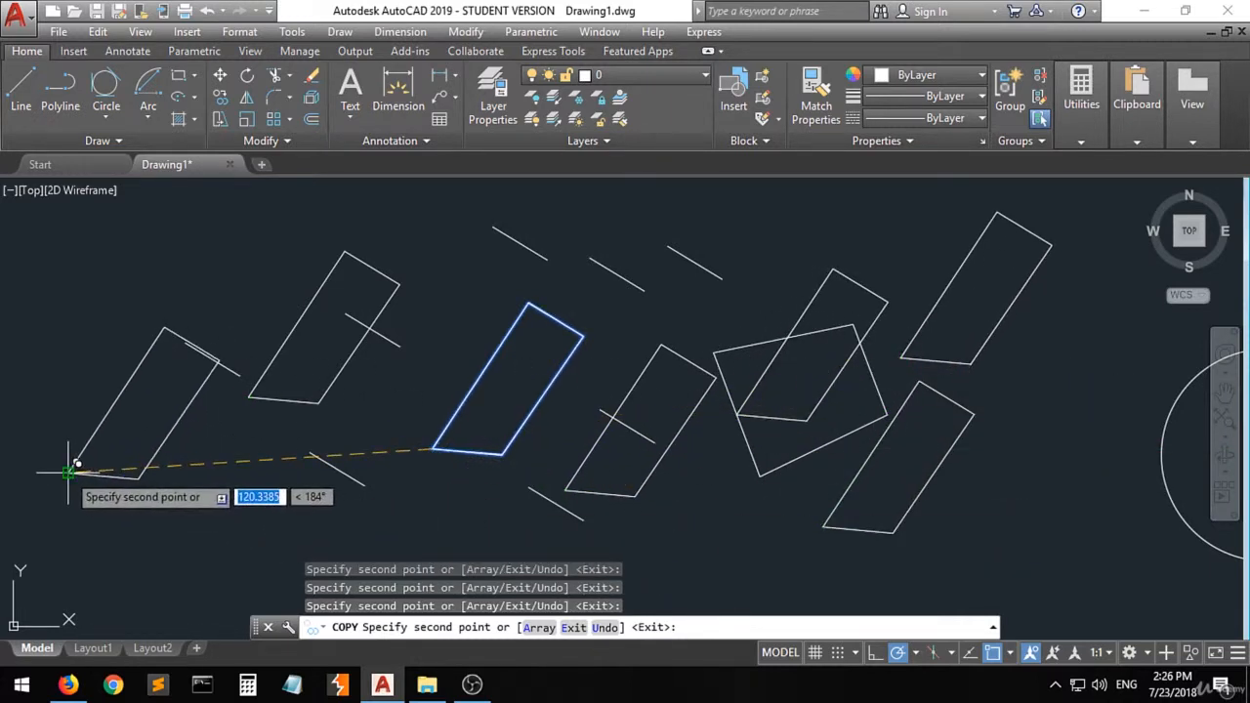
click(69, 473)
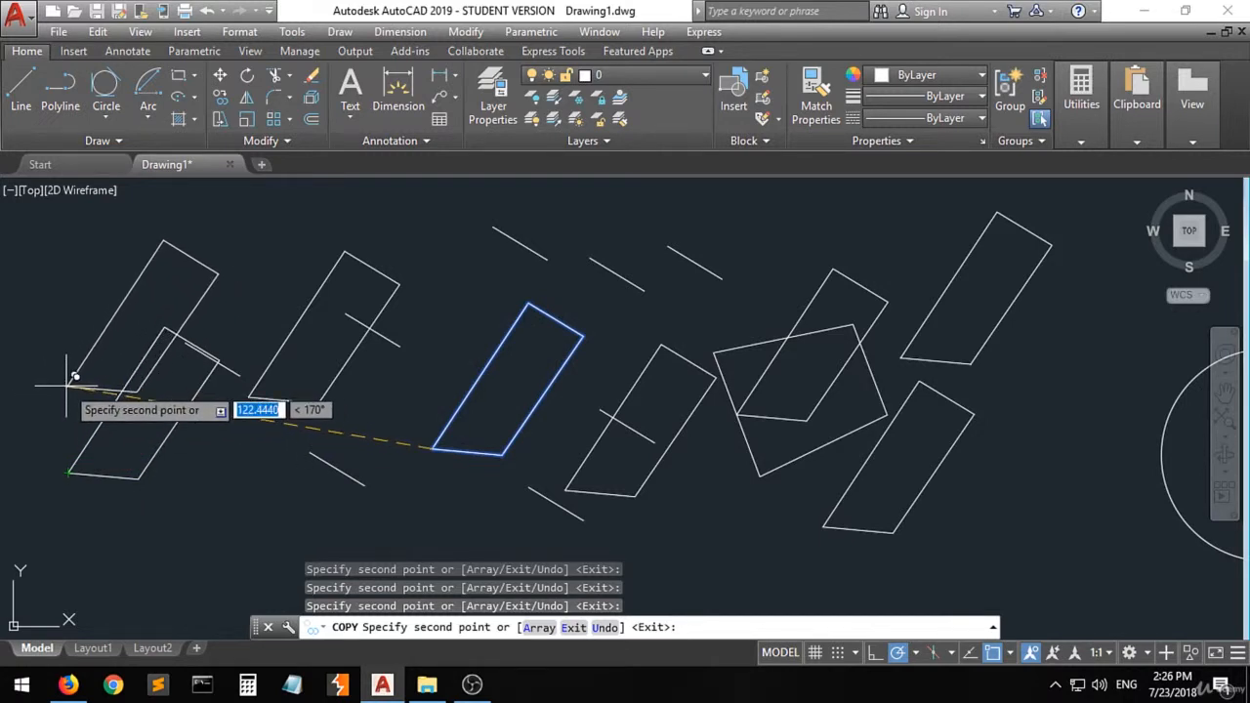
key(Escape)
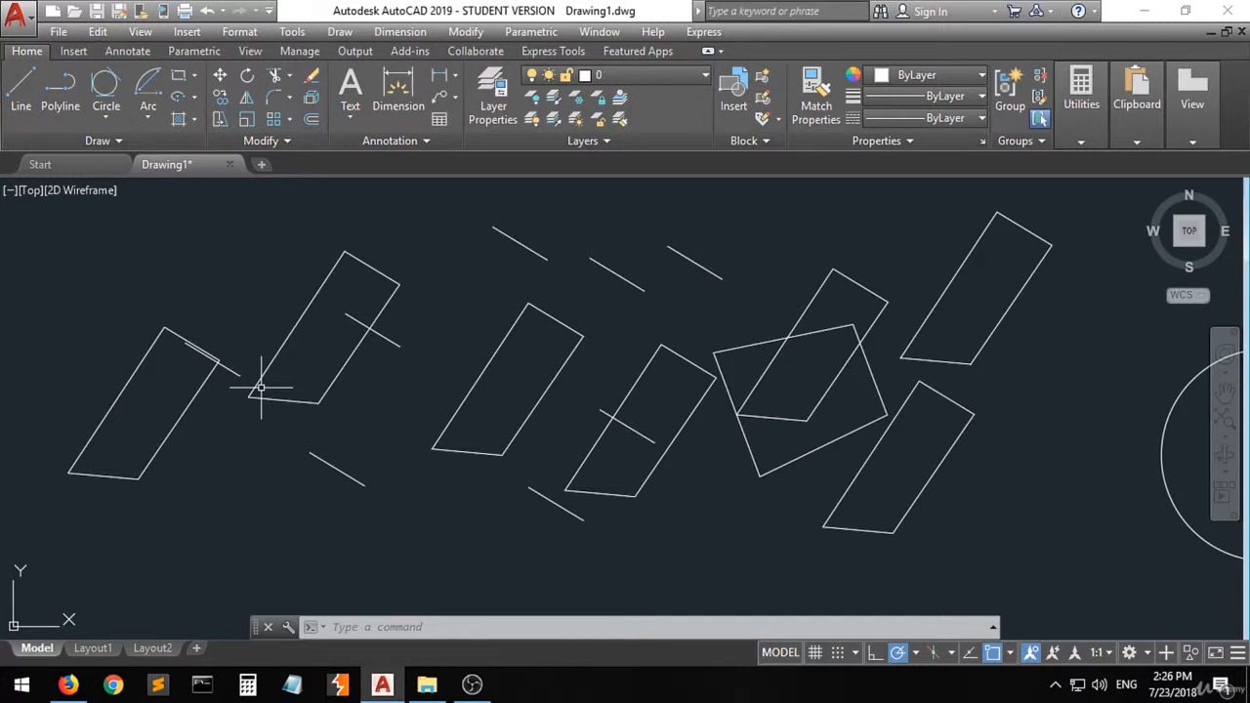
Erase all the existing lines, quadrilaterals and the circle from the drawing.
scroll(606, 225, down, 3)
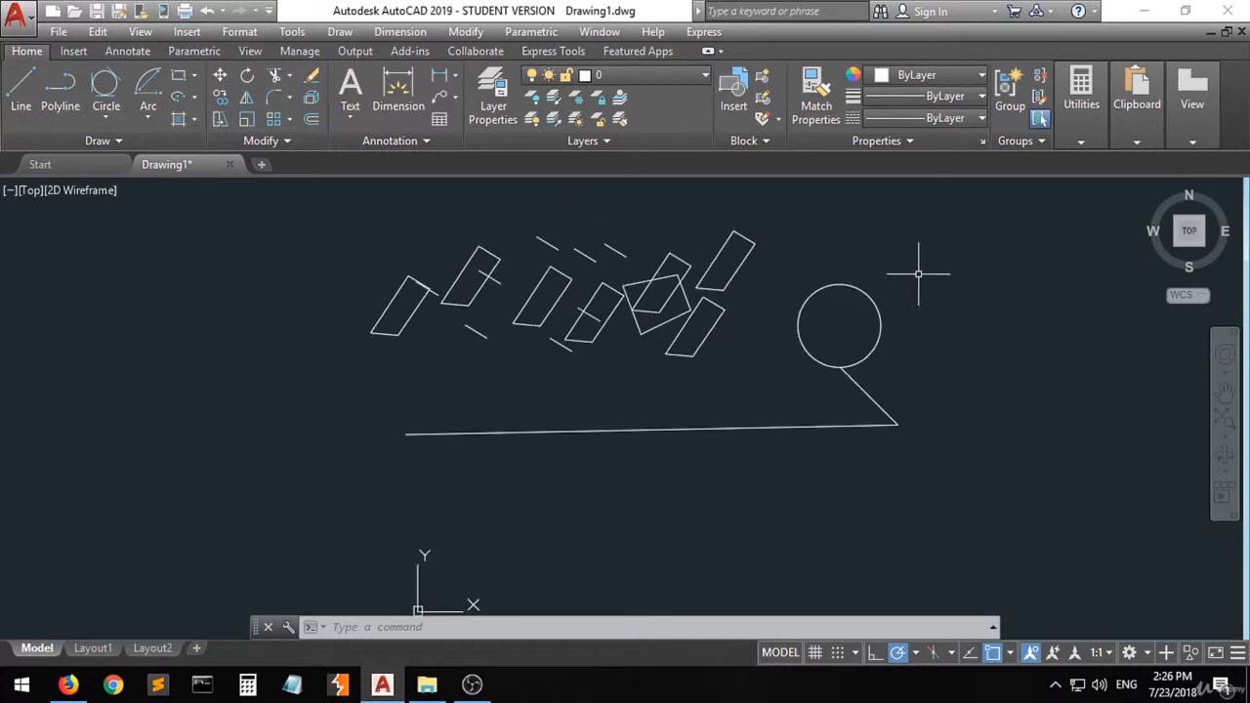
click(922, 237)
click(344, 466)
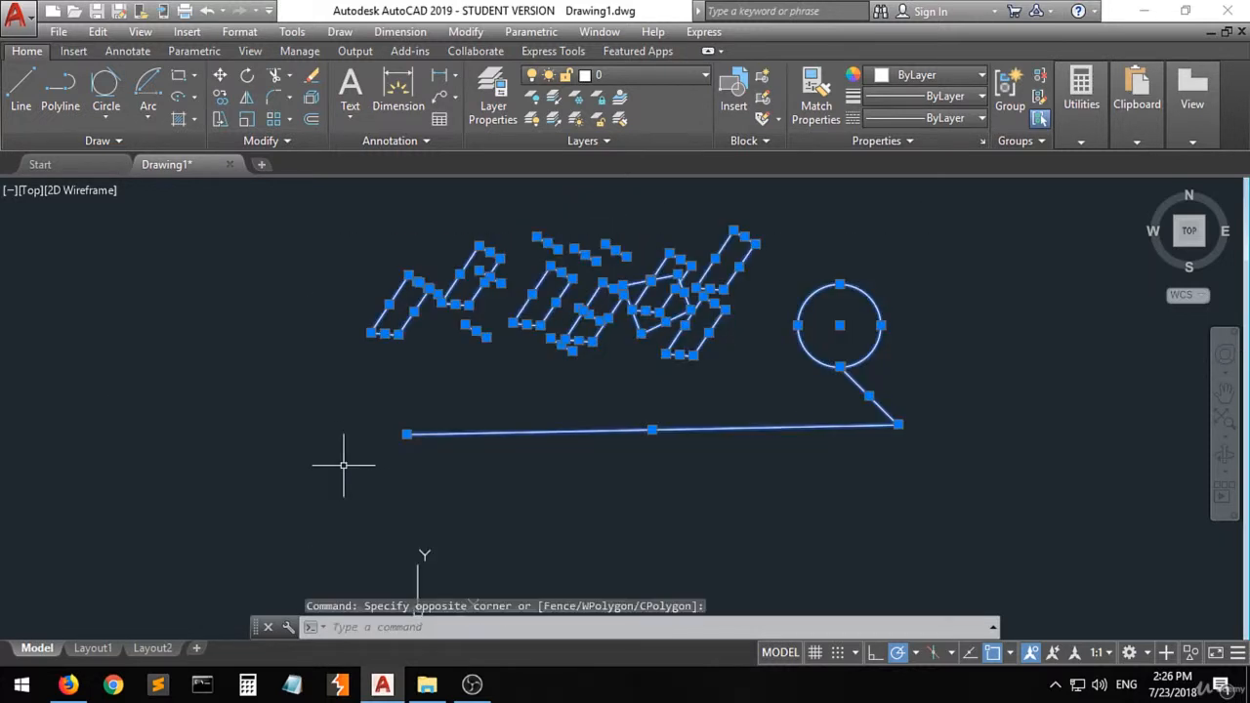
key(Delete)
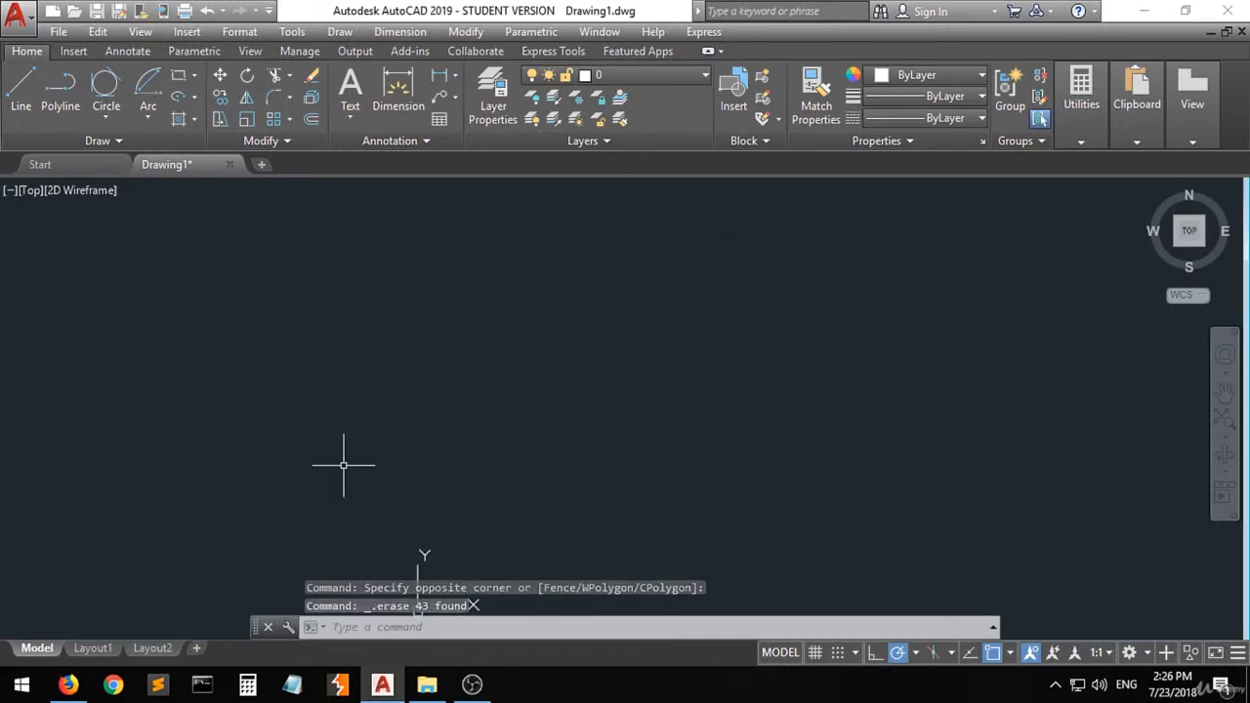
Draw a circle by centre and radius near the middle of the empty drawing area.
click(105, 84)
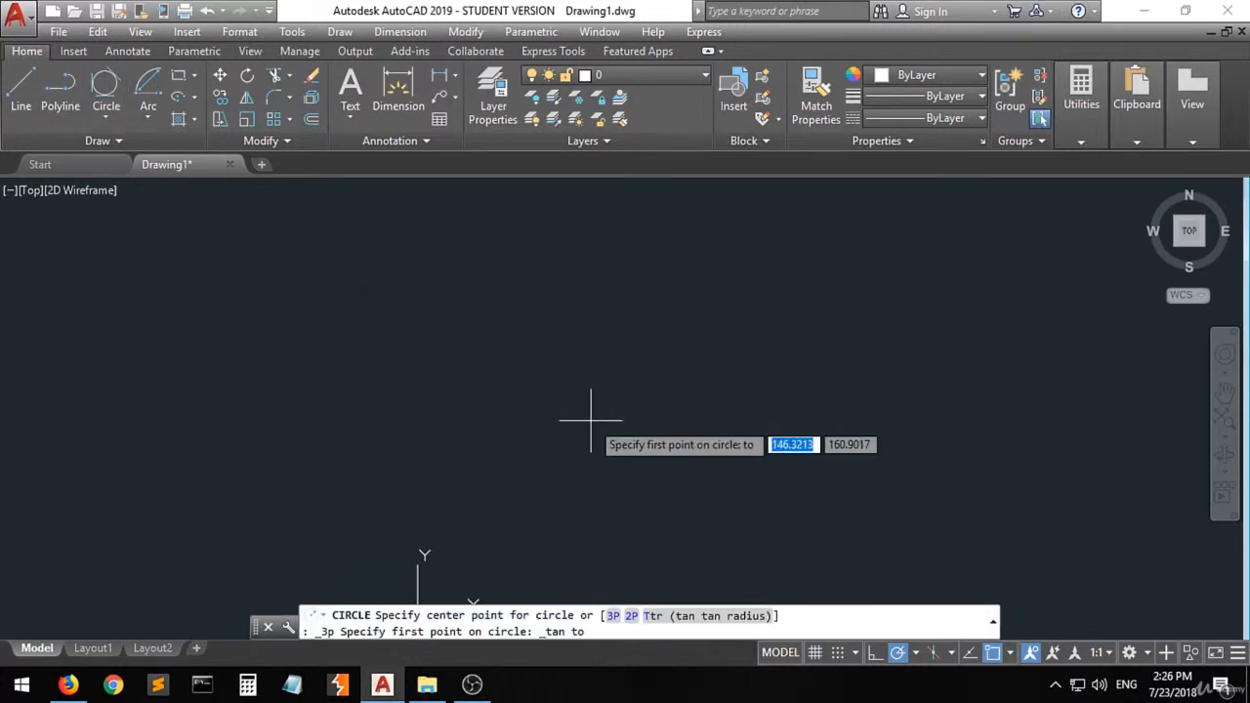
click(106, 120)
click(117, 153)
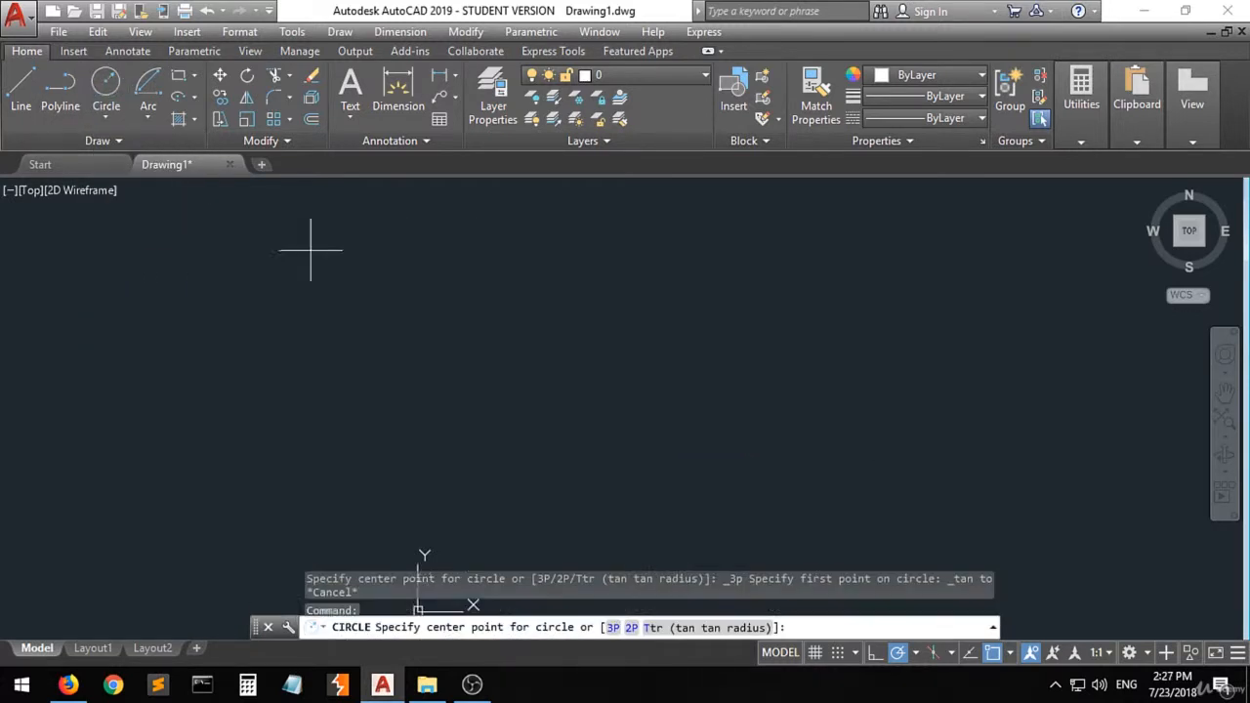
click(576, 355)
click(635, 371)
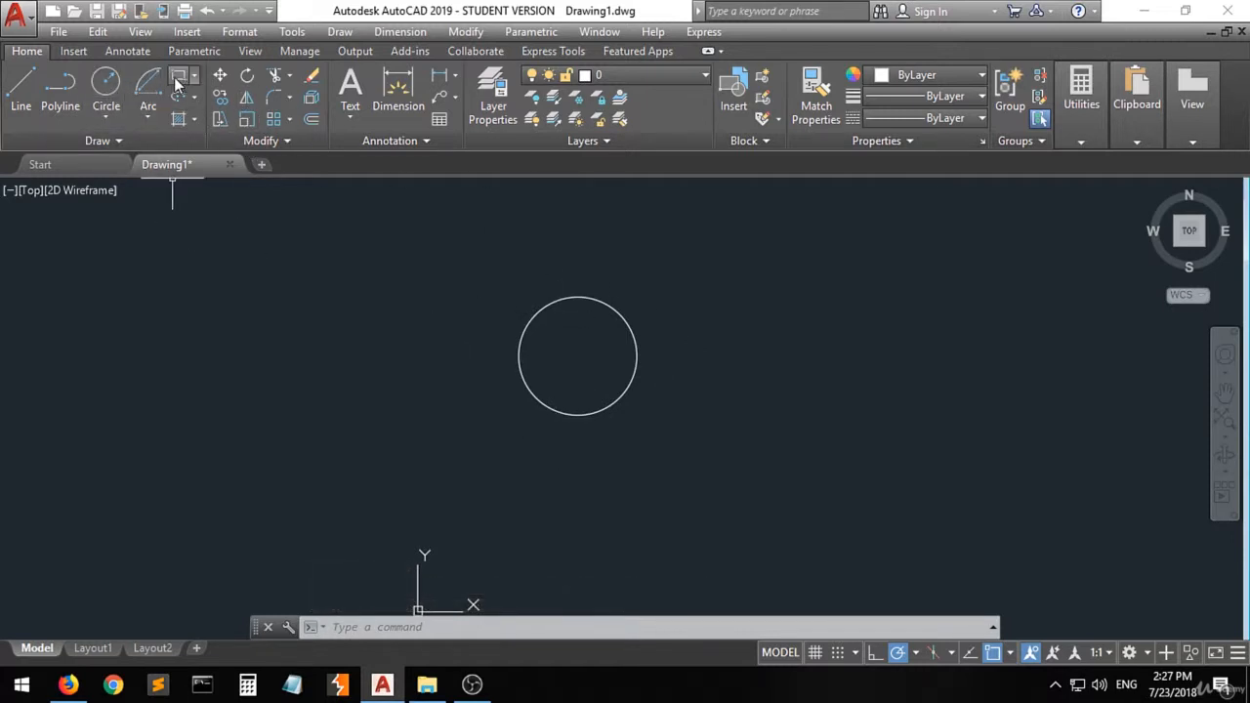
Draw a closed right triangle with the Line command to the right of the circle, with its vertical leg facing the circle.
click(24, 85)
click(762, 287)
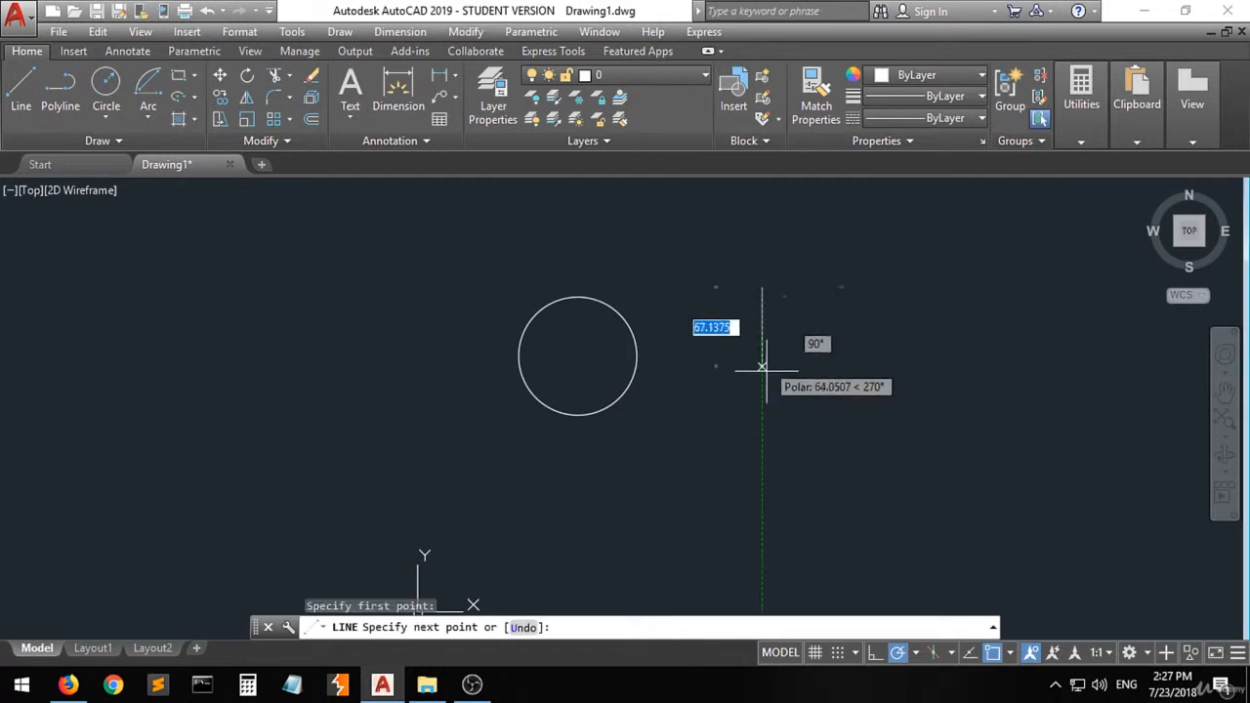
click(762, 432)
click(906, 432)
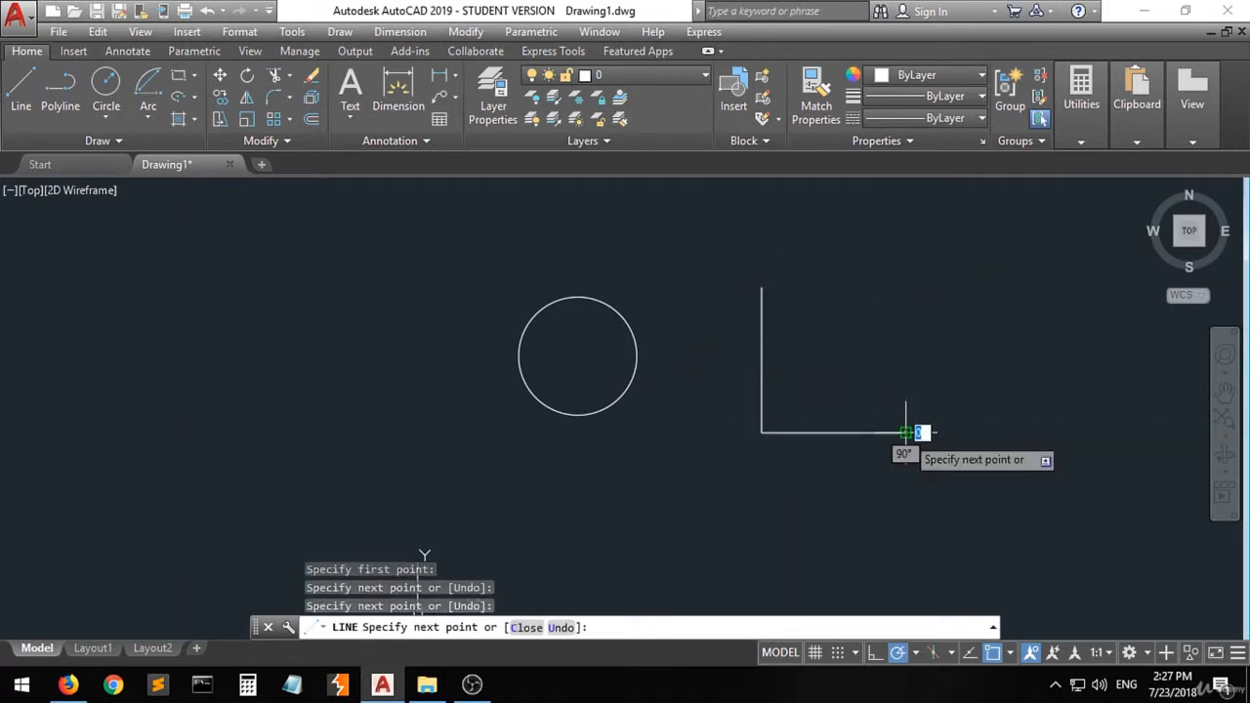
click(762, 287)
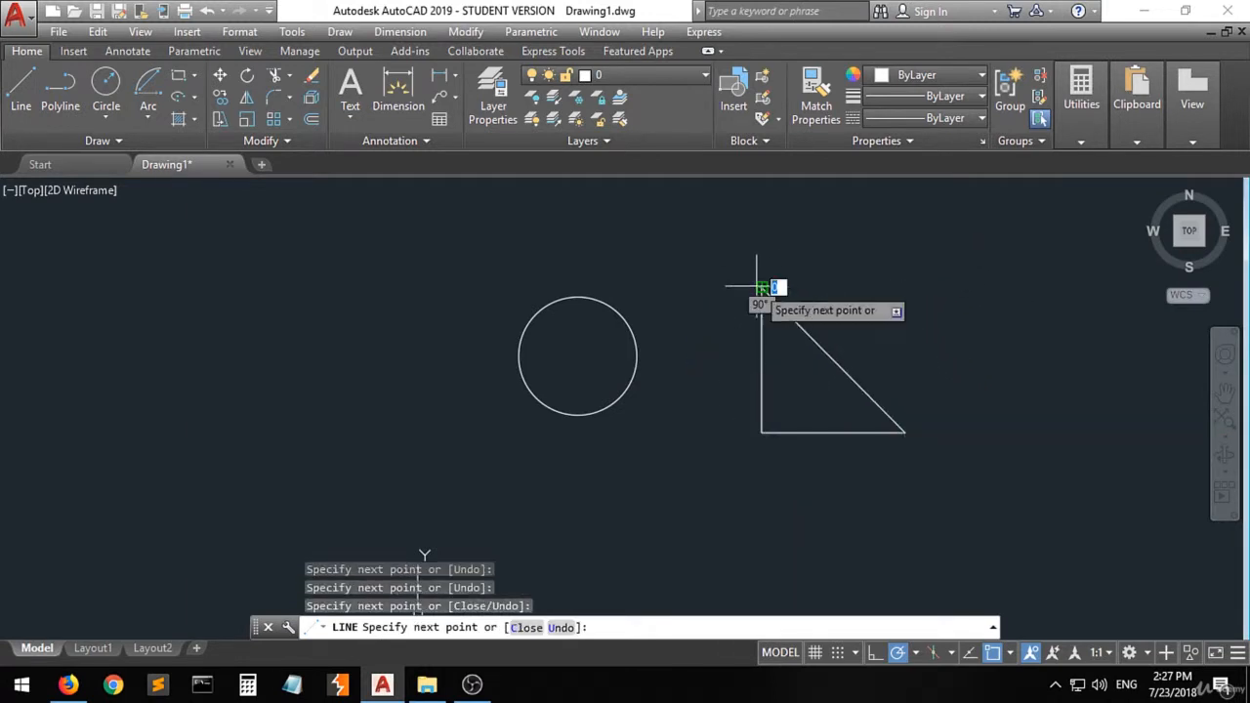
key(Return)
Draw a diagonal line across the circle, from beyond its upper right to beyond its lower left.
click(674, 257)
click(470, 449)
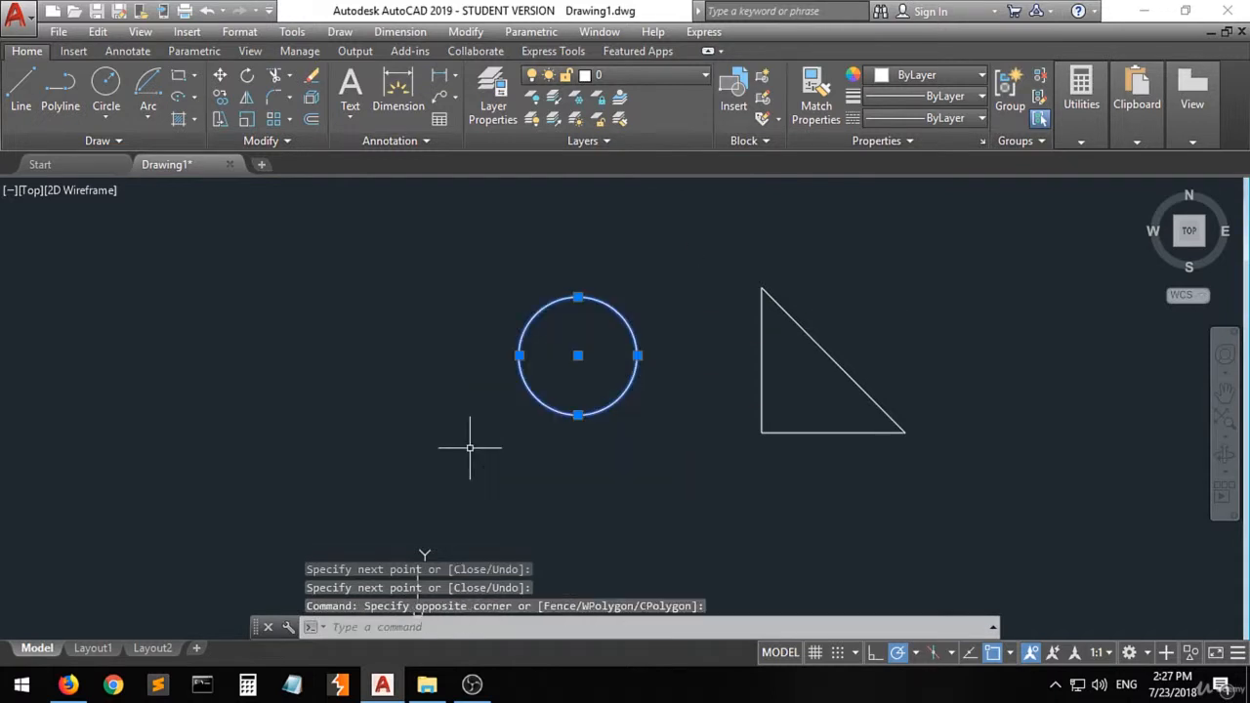
text(l)
key(Return)
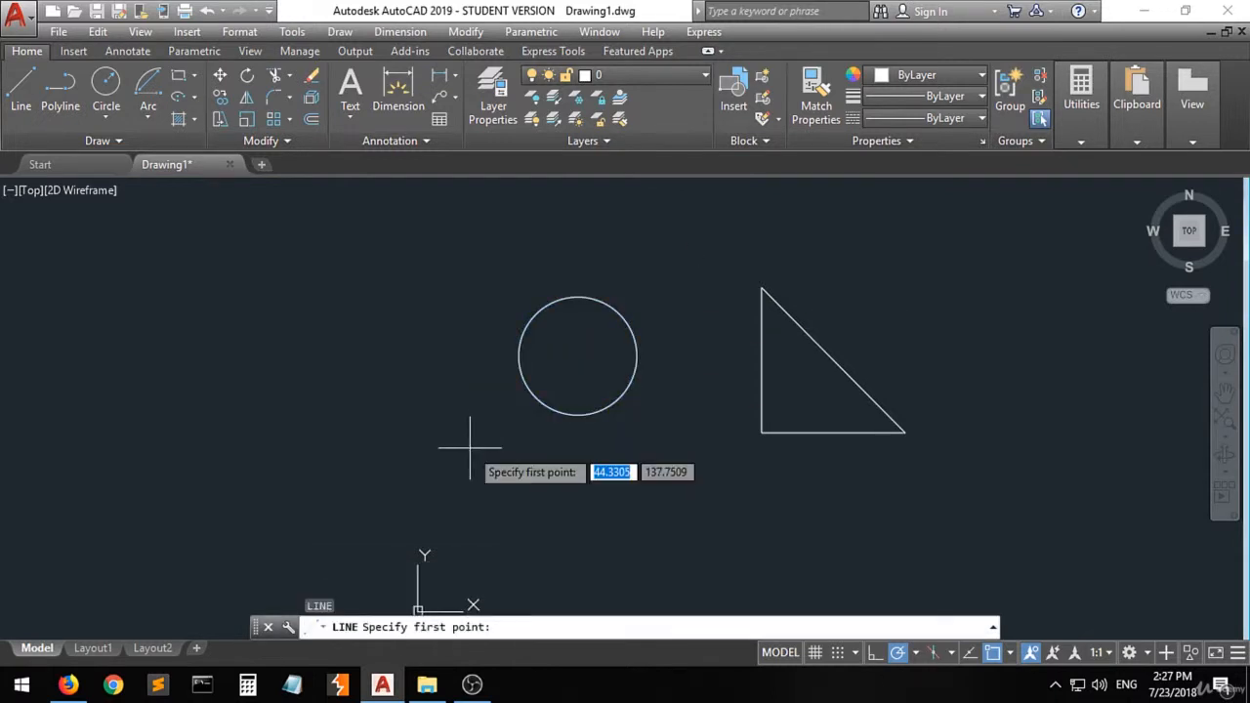
click(651, 295)
click(480, 452)
key(Return)
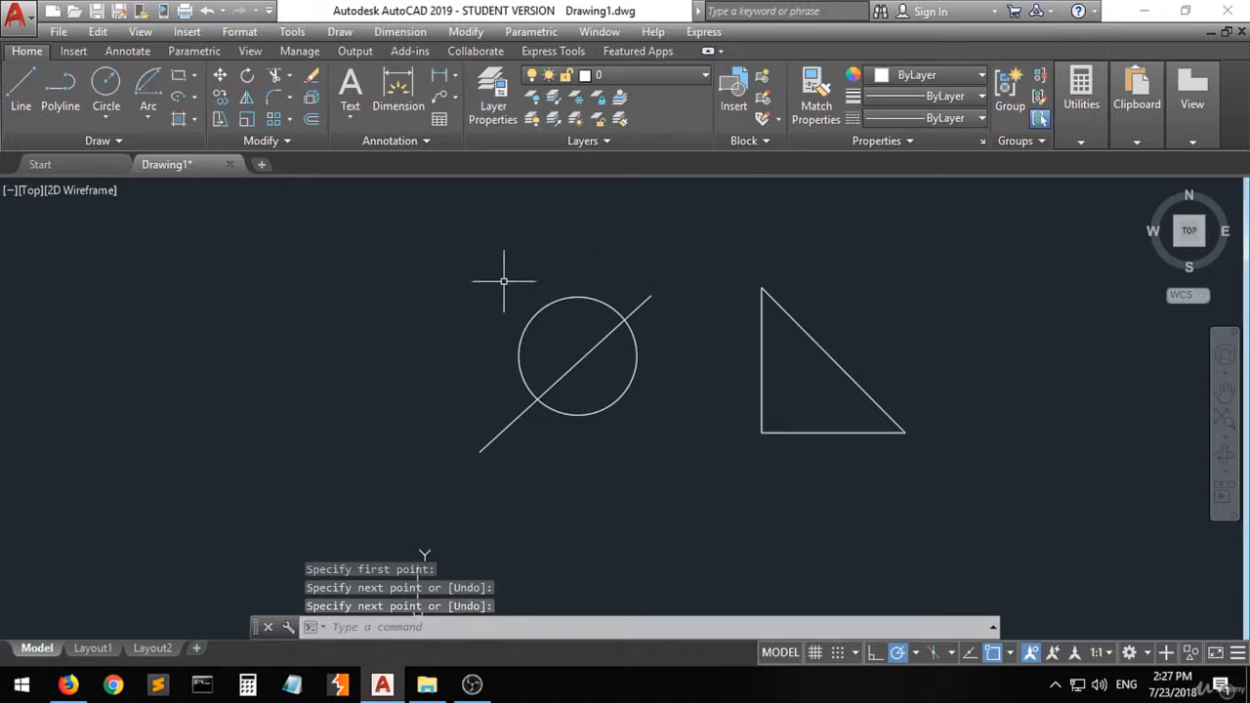
Mirror the right triangle about its vertical leg, keeping the source objects.
click(248, 103)
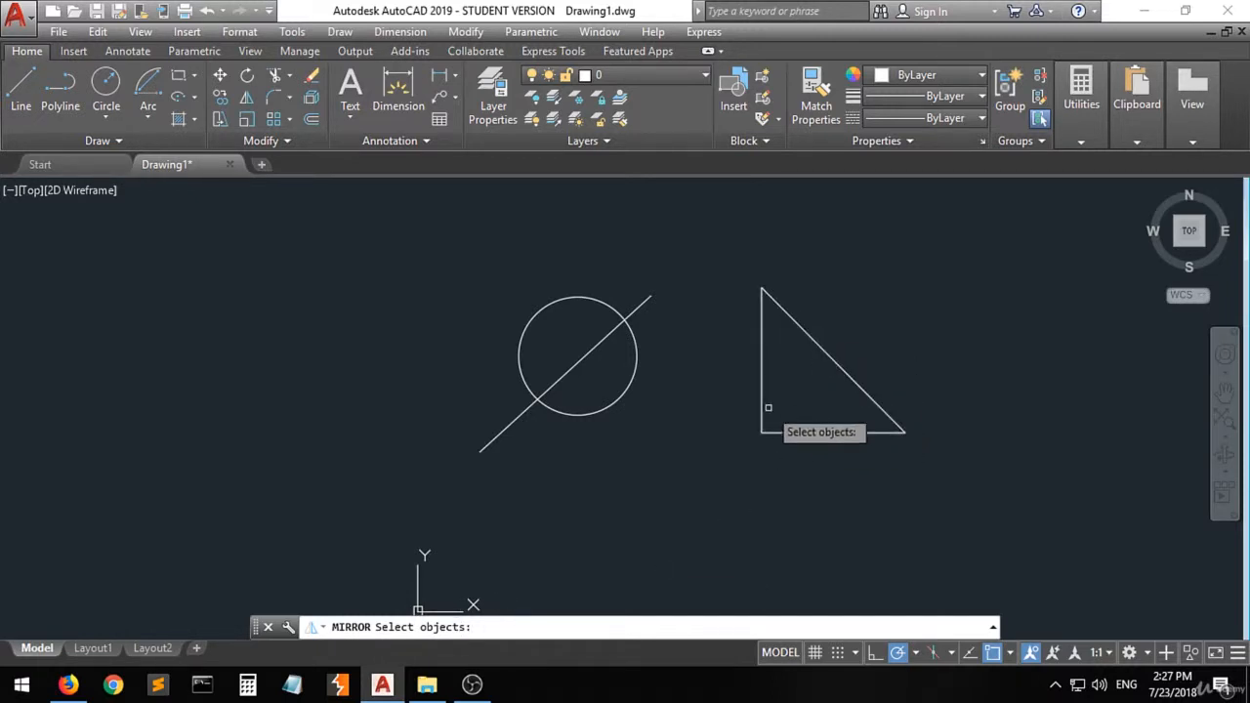
click(890, 260)
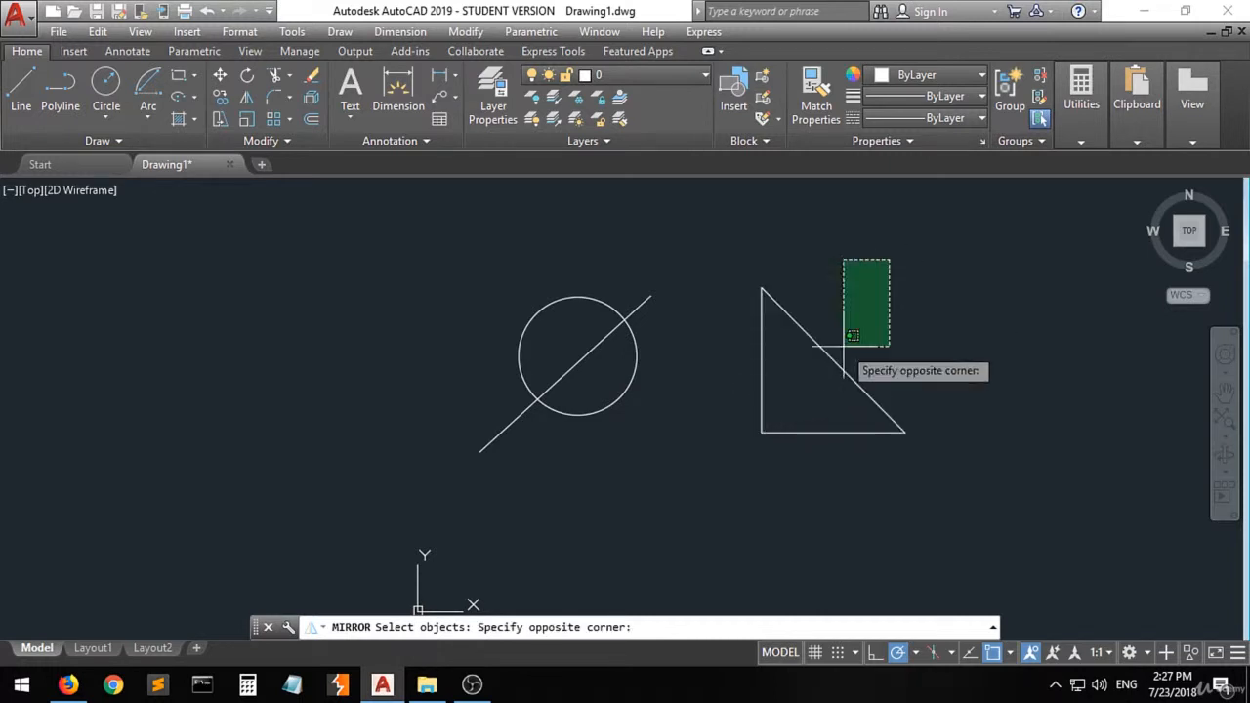
click(748, 492)
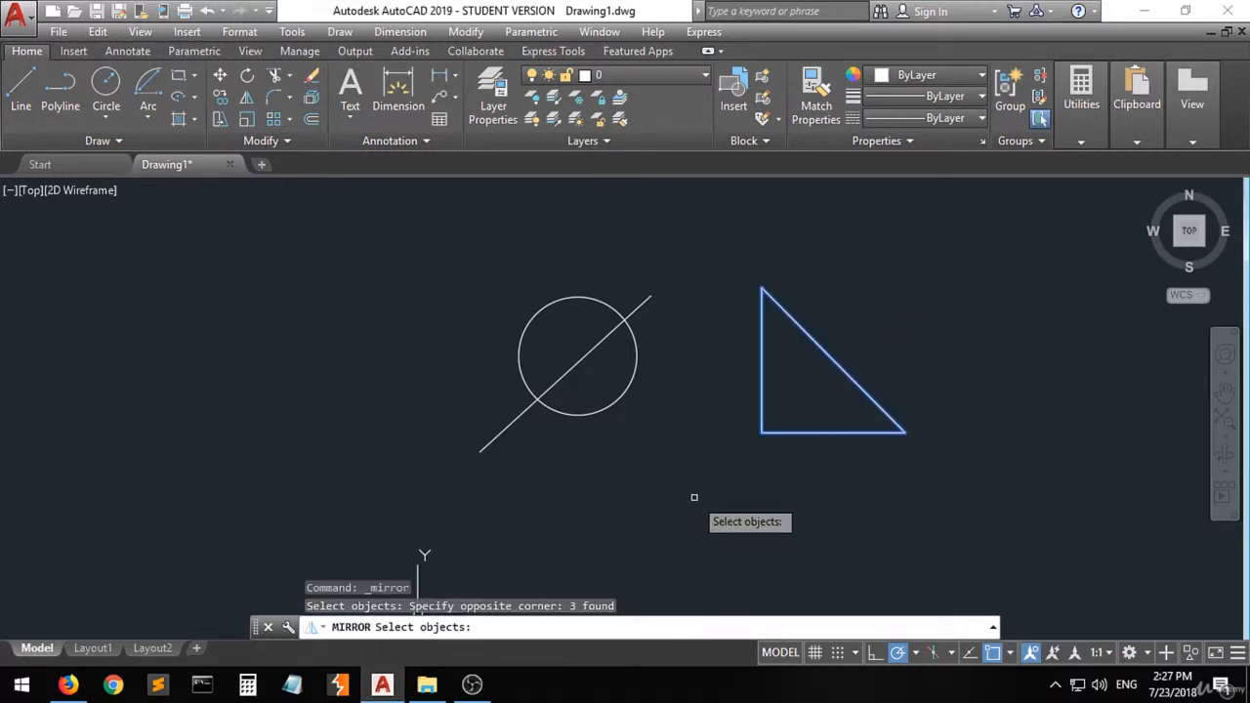
key(Return)
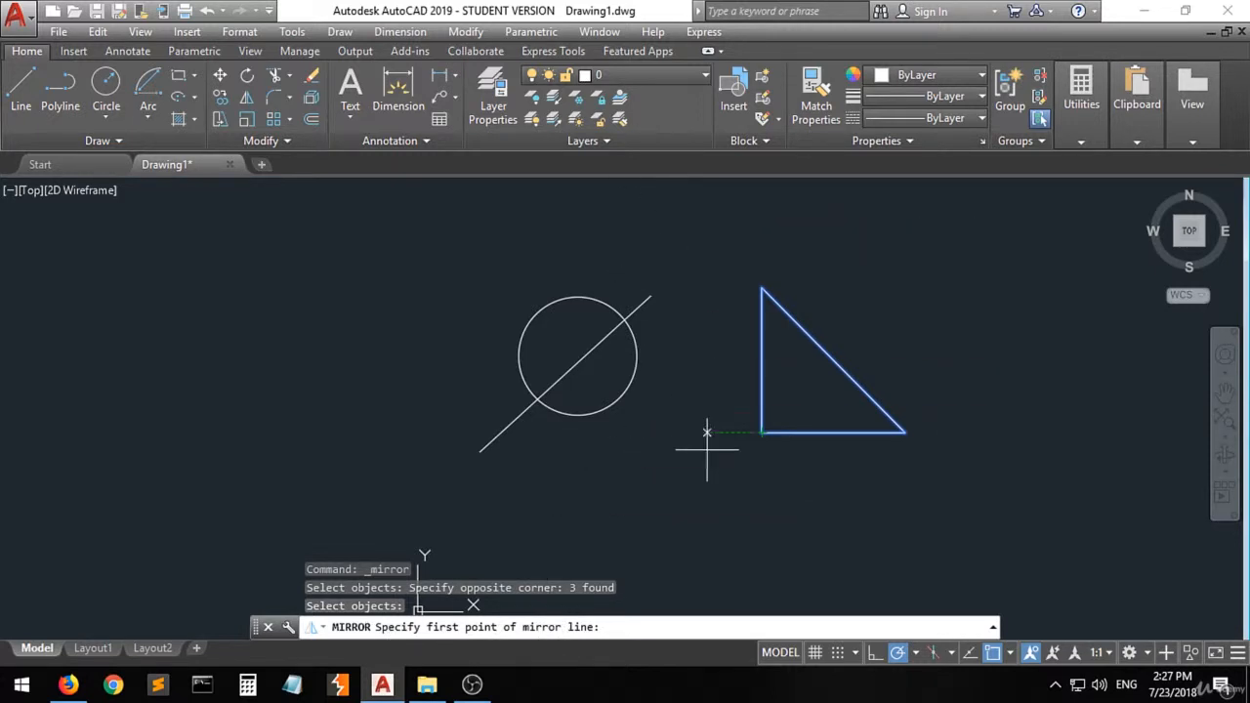
click(762, 431)
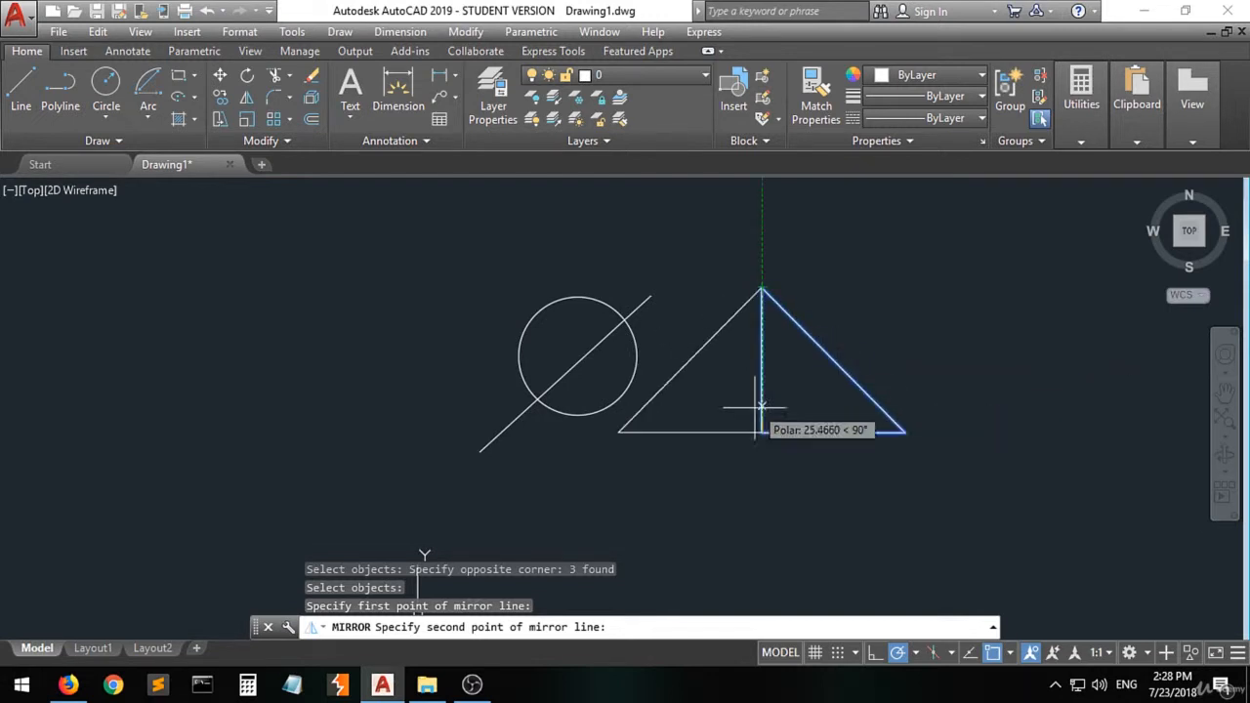
click(761, 290)
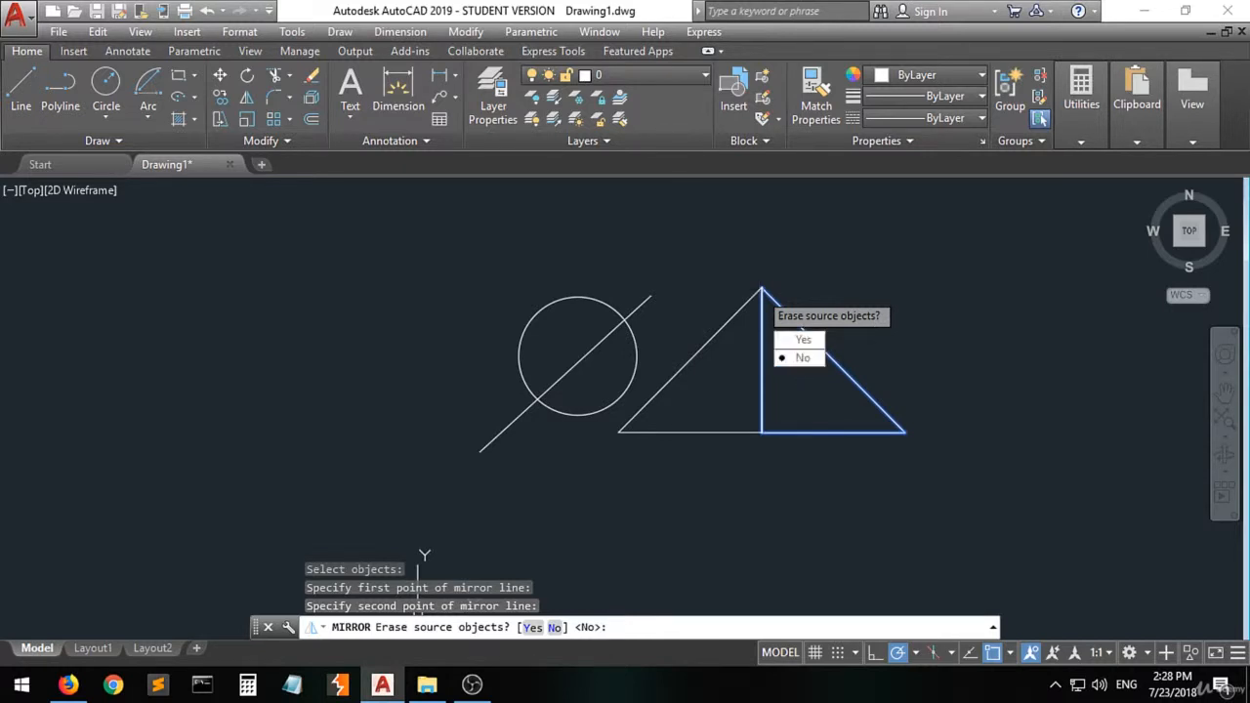
click(800, 362)
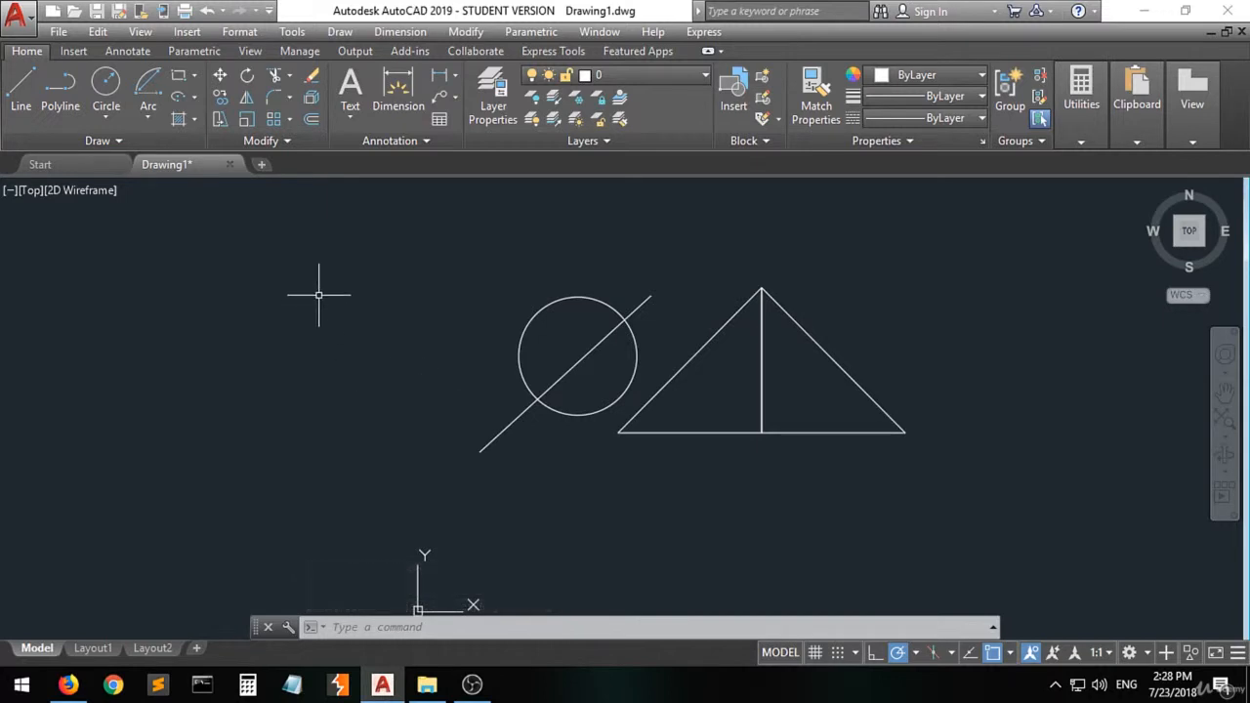
Mirror the circle and its diagonal line about a vertical axis to their left, keeping the source objects.
click(246, 102)
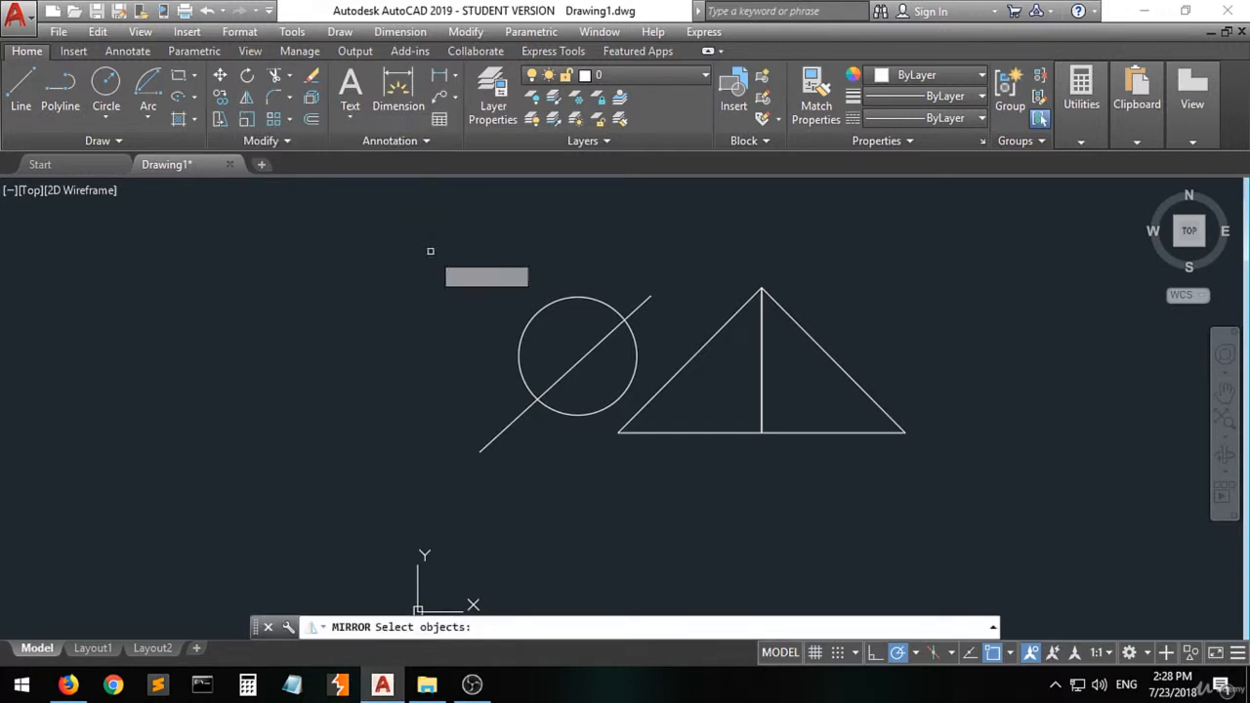
click(650, 259)
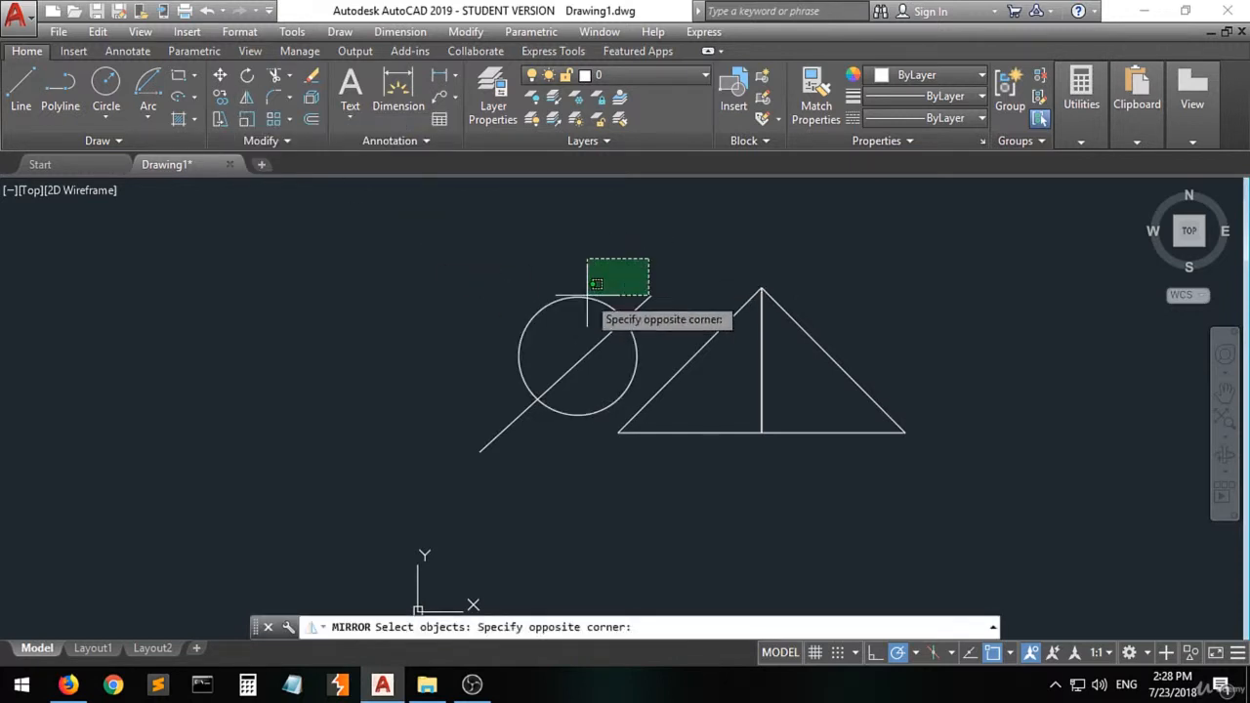
click(490, 385)
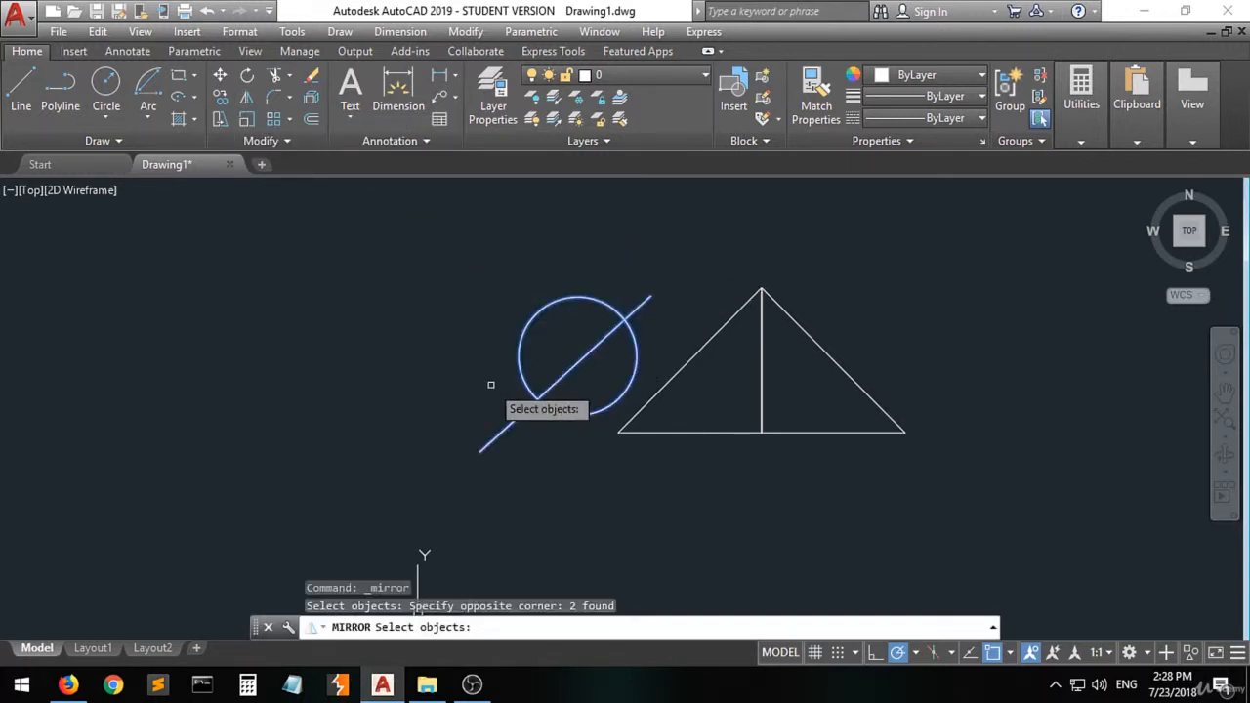
key(Return)
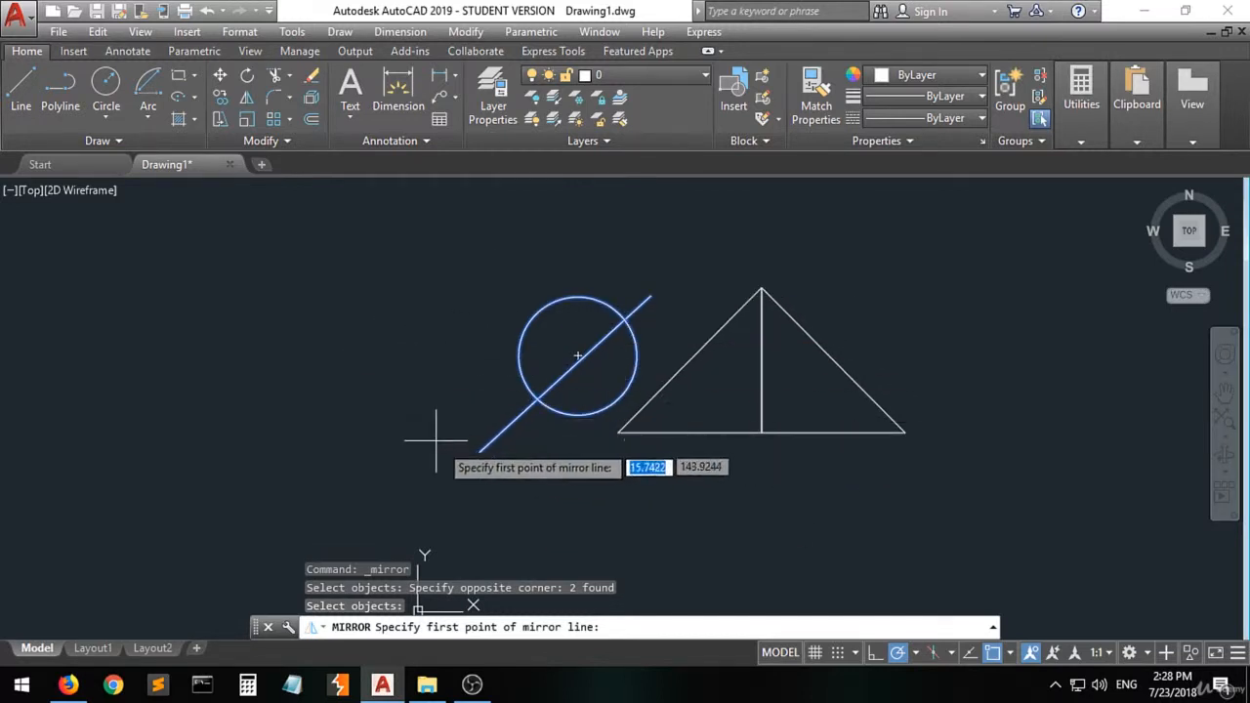
click(409, 276)
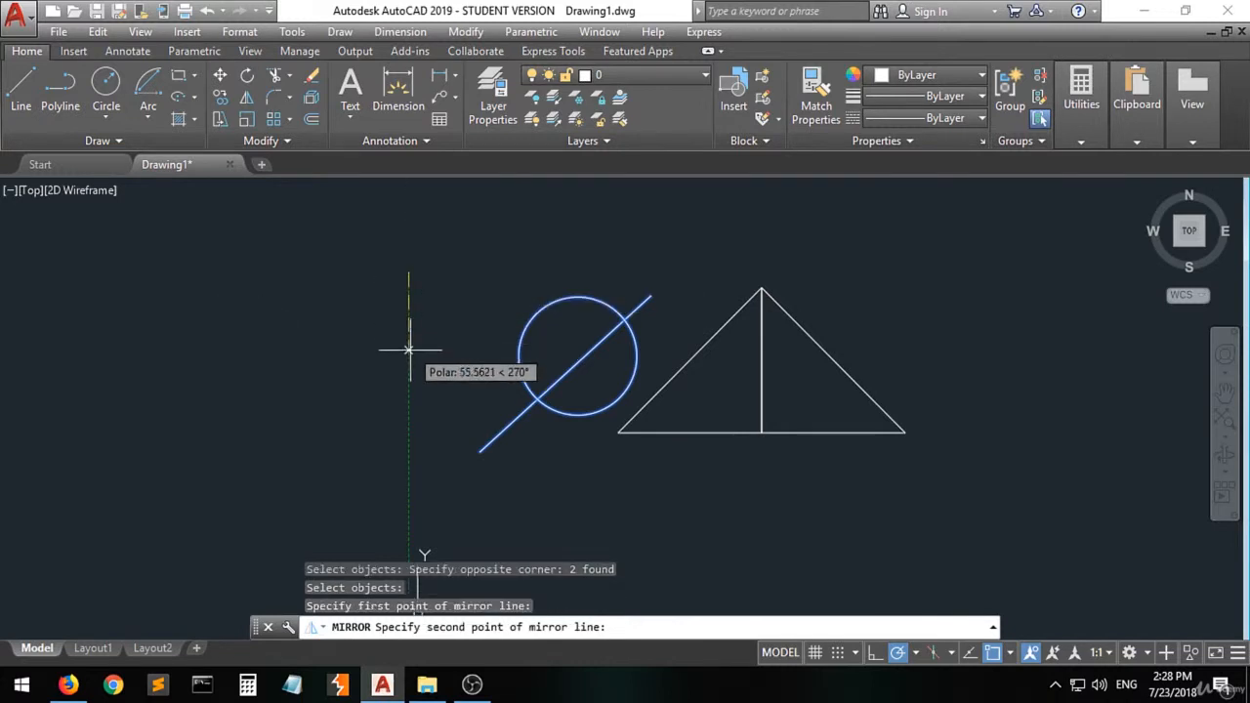
click(408, 468)
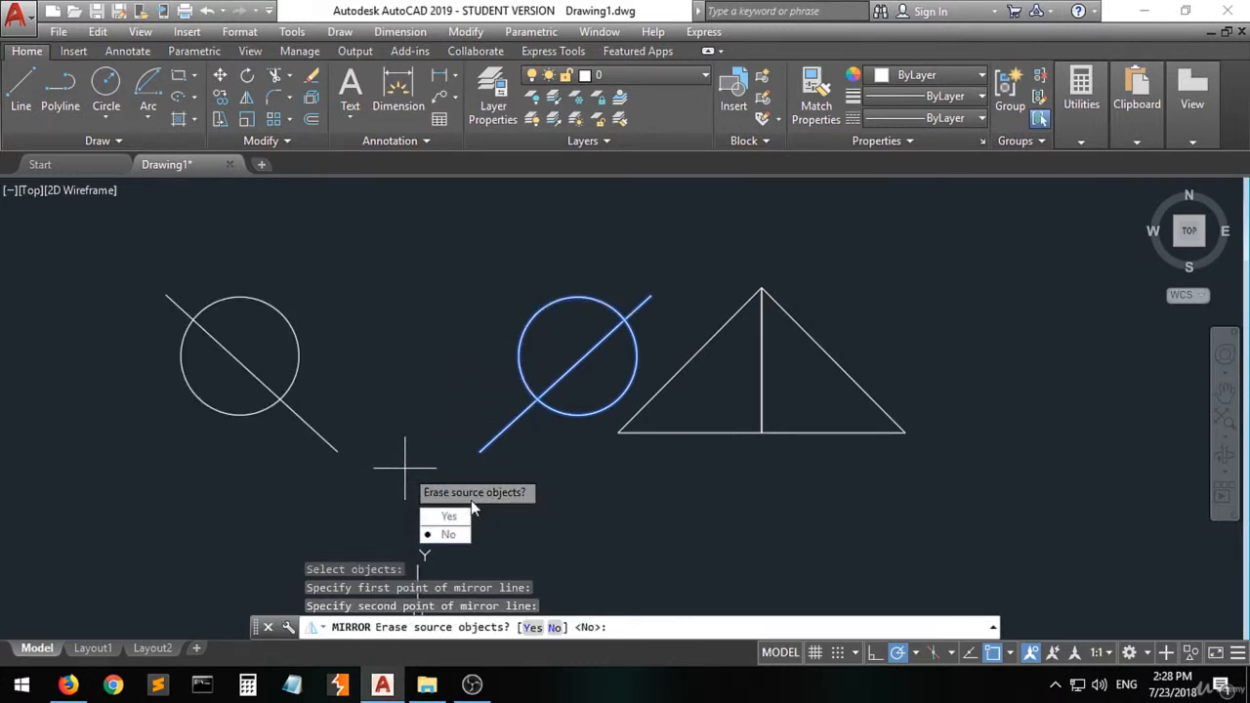
click(449, 535)
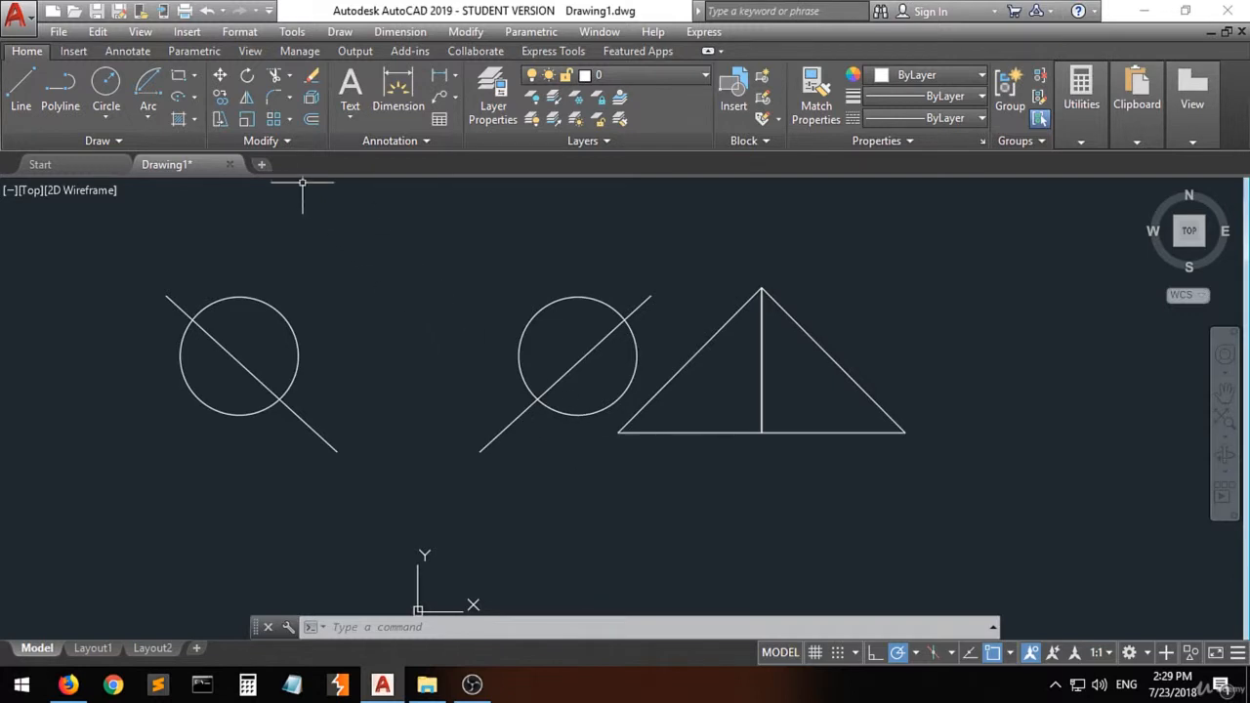
Try to fillet the lower-right corner of the original triangle between its sloping side and base.
click(274, 101)
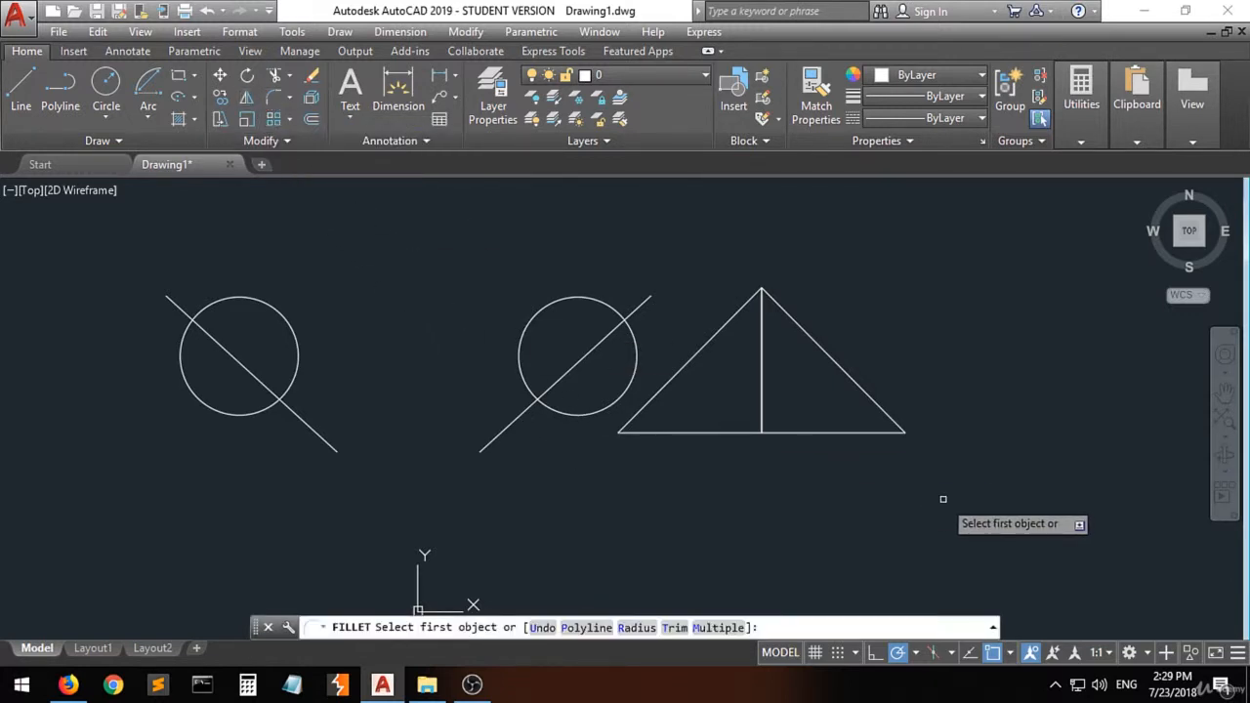
click(891, 418)
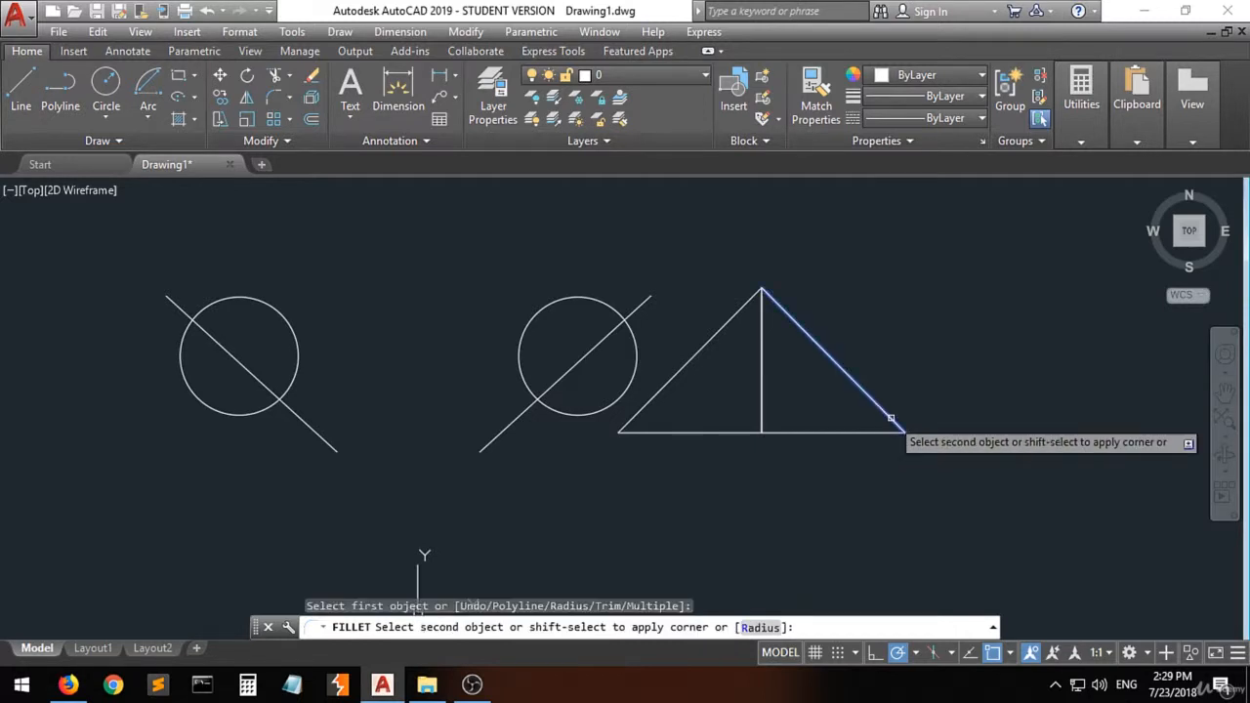
click(893, 432)
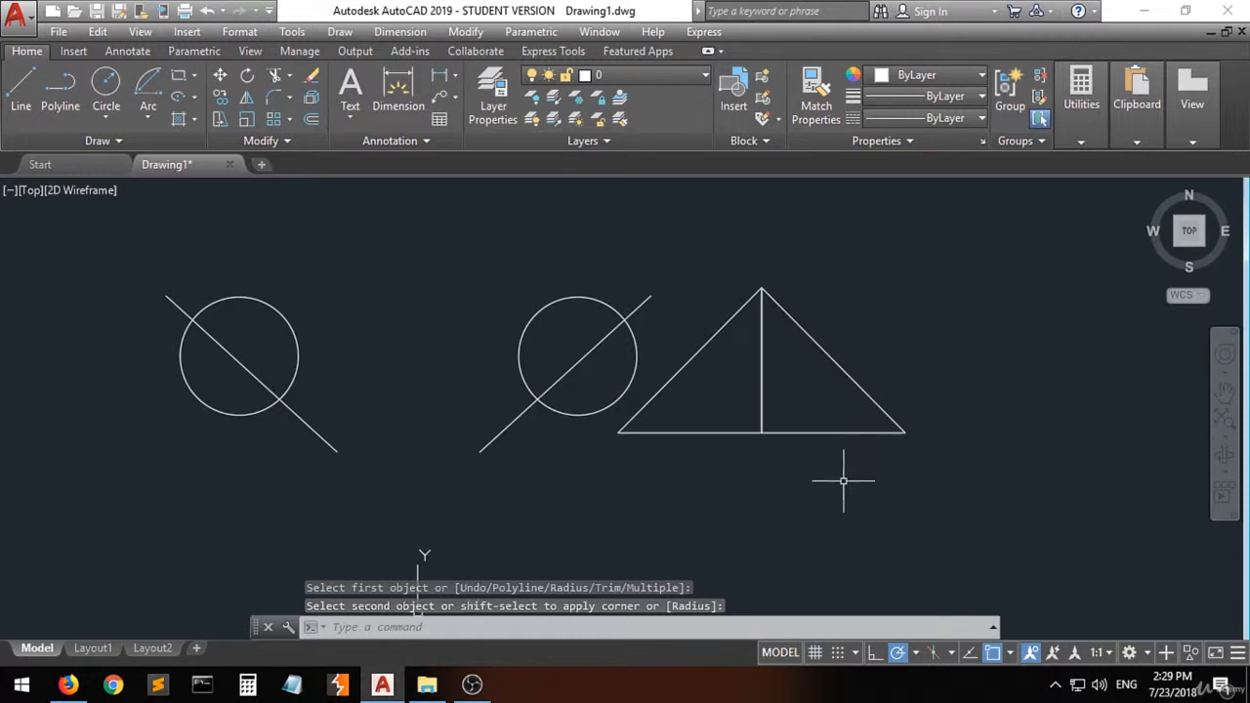
Try the Fillet again on the triangle's sloping side and base at the same lower-right corner, then enter 50.
click(867, 432)
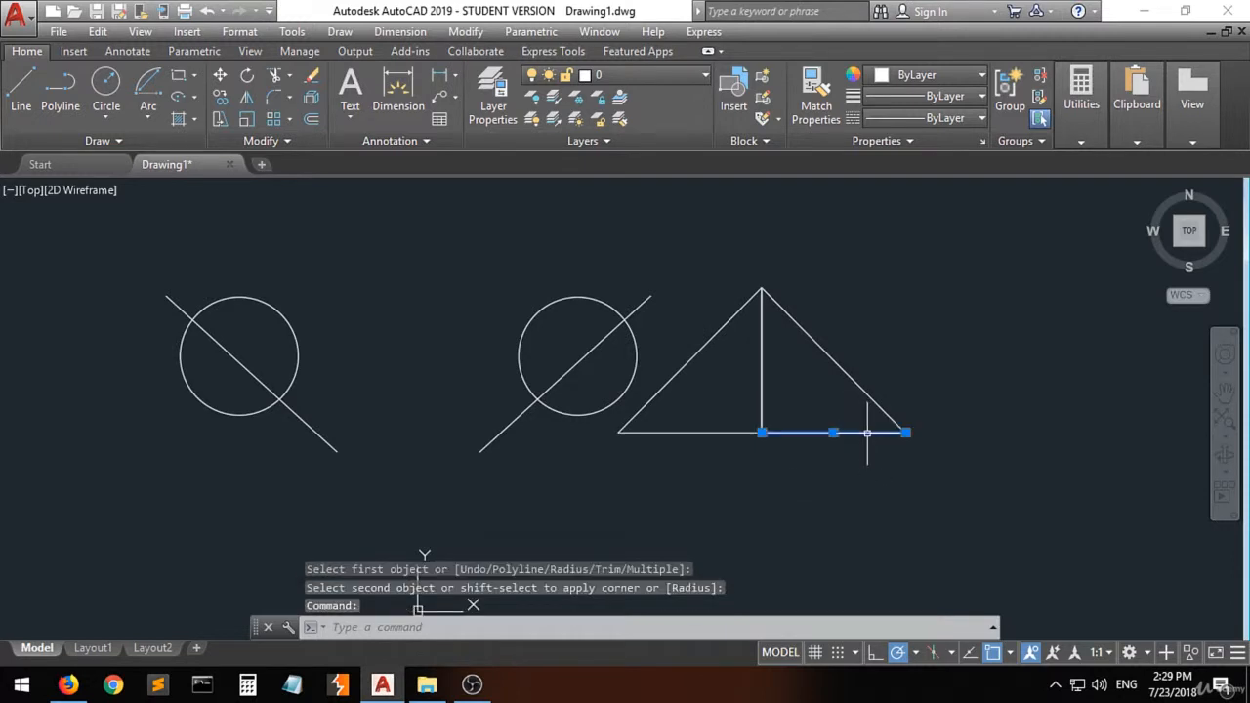
click(874, 402)
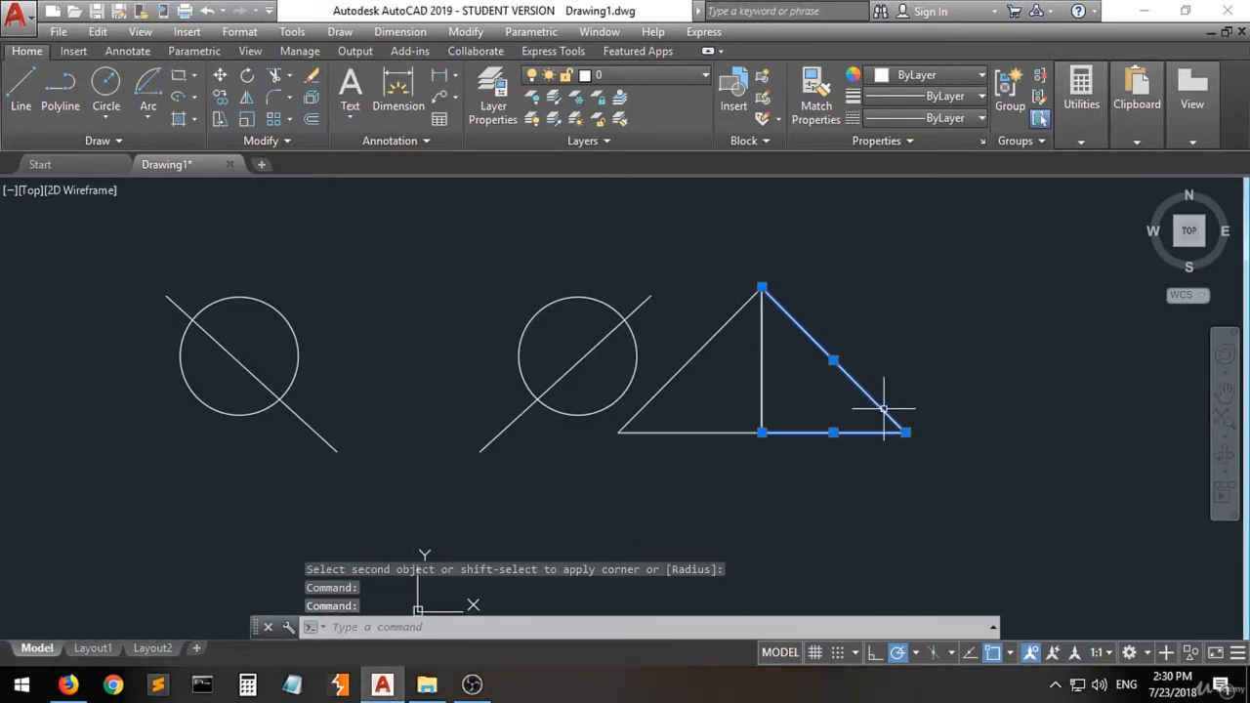
click(273, 101)
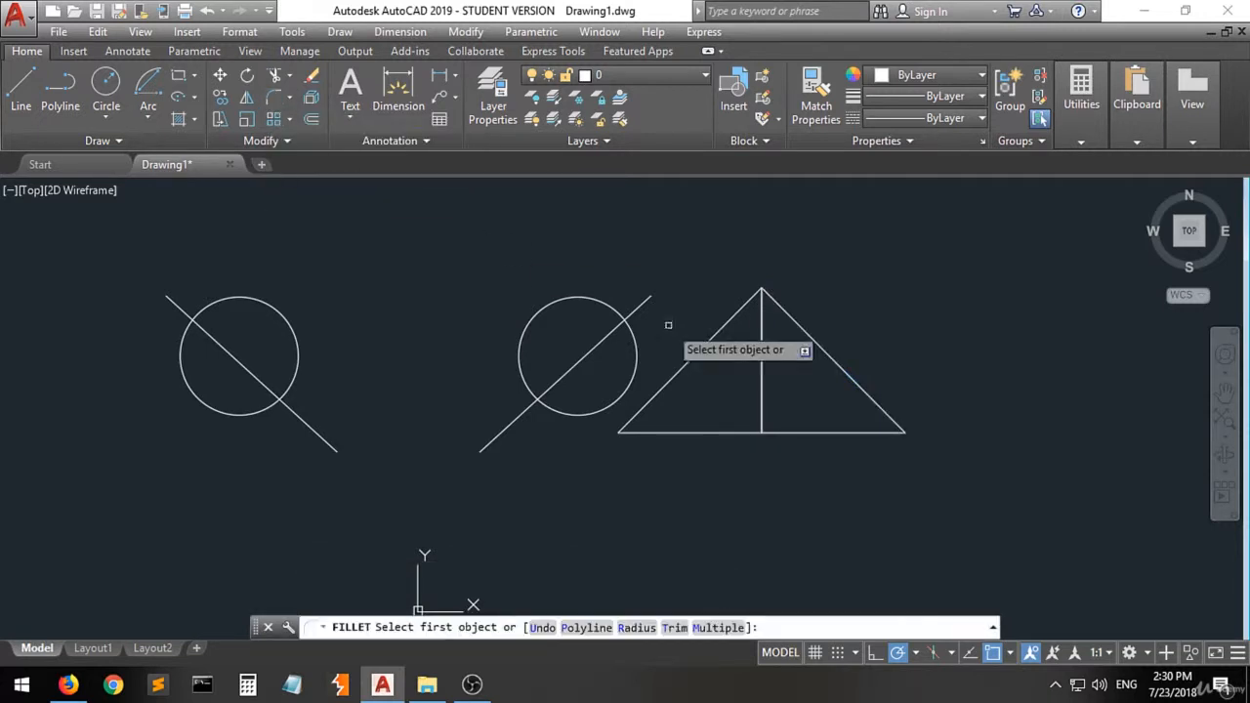
click(887, 421)
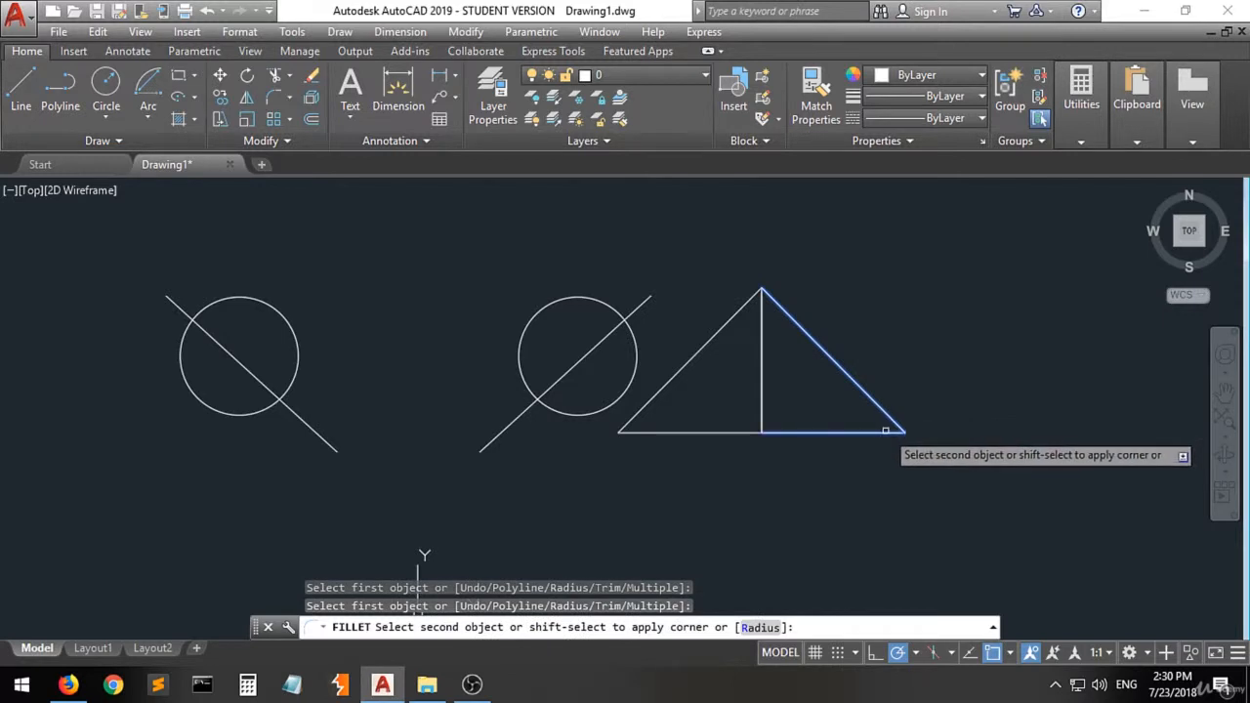
click(898, 432)
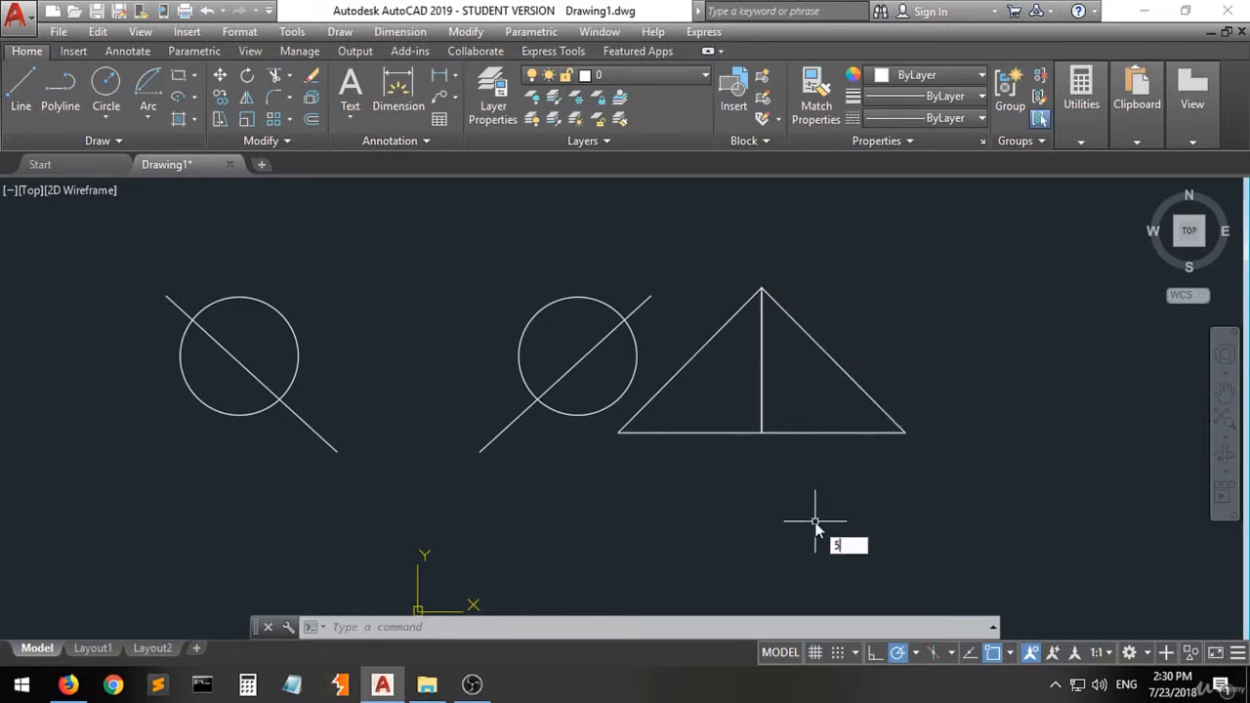
key(Return)
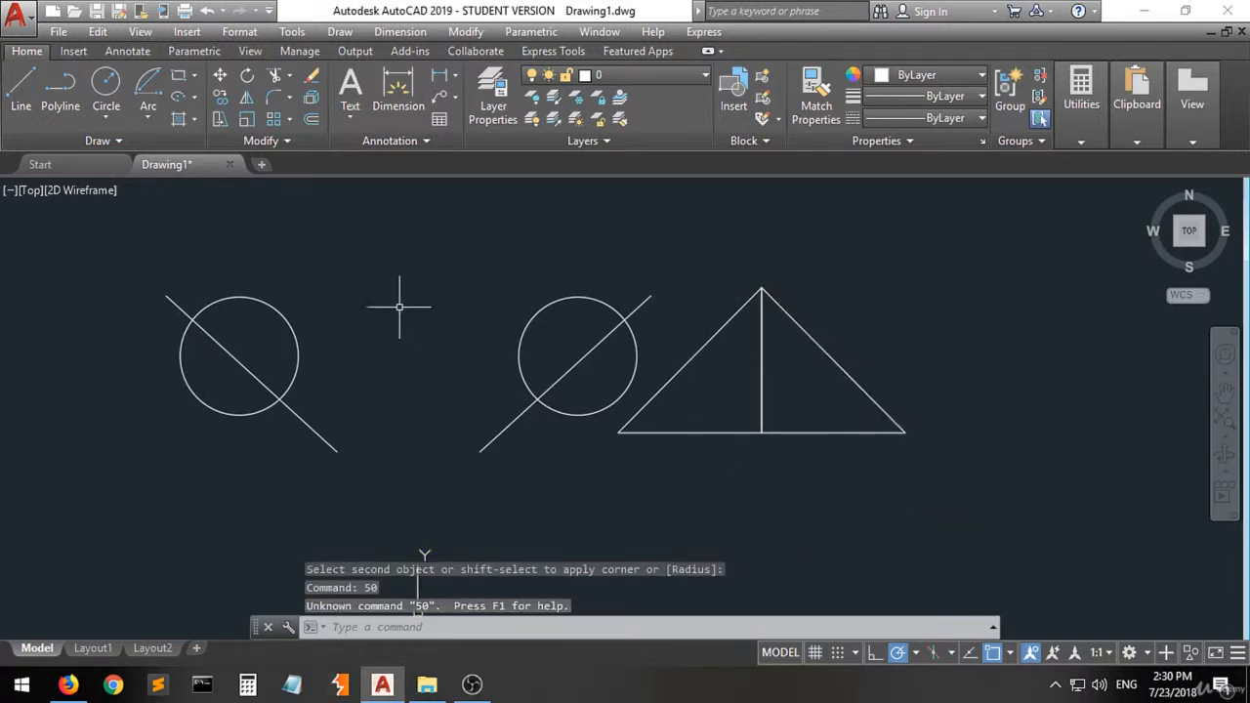
Try once more to fillet the right-hand triangle's lower-right corner between its sloping side and base.
click(289, 98)
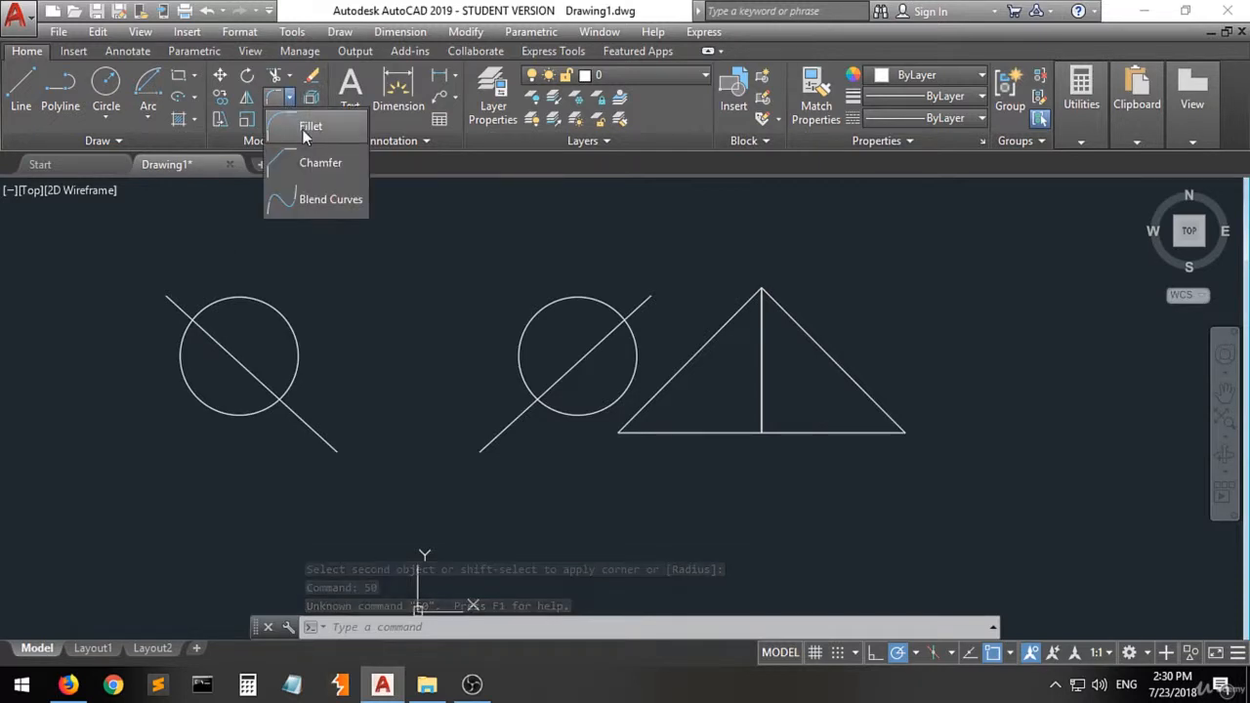
click(301, 129)
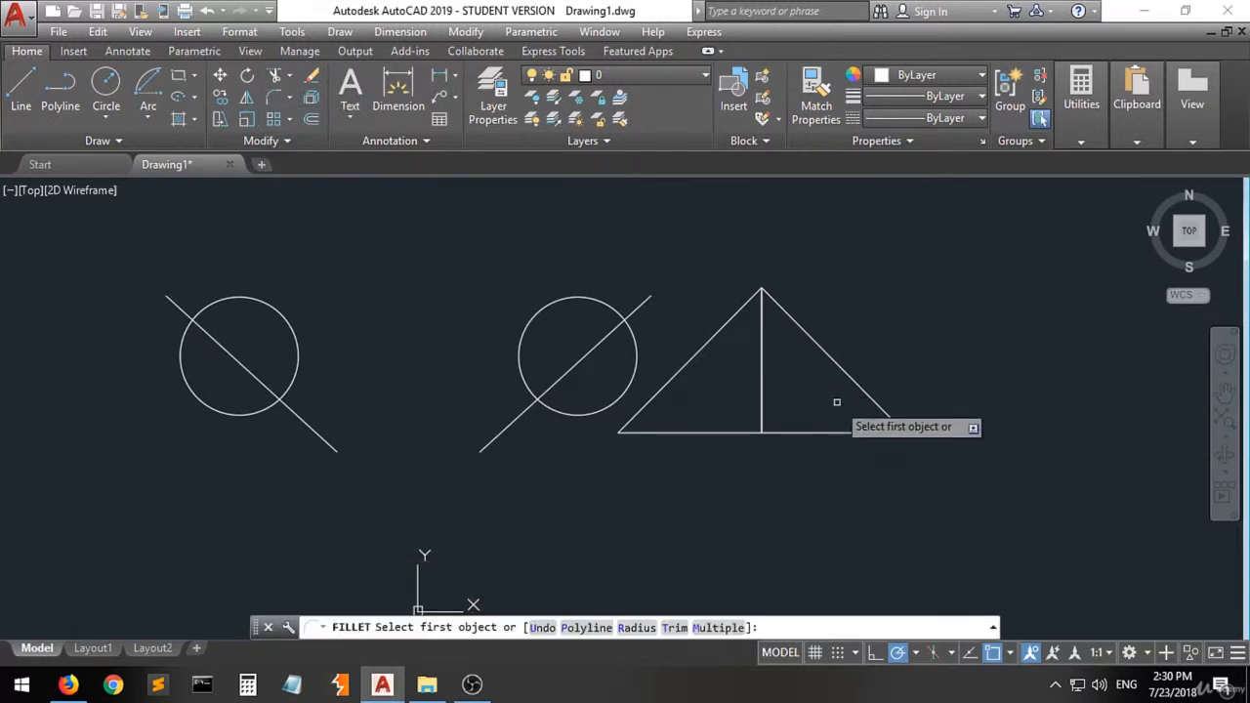
click(889, 414)
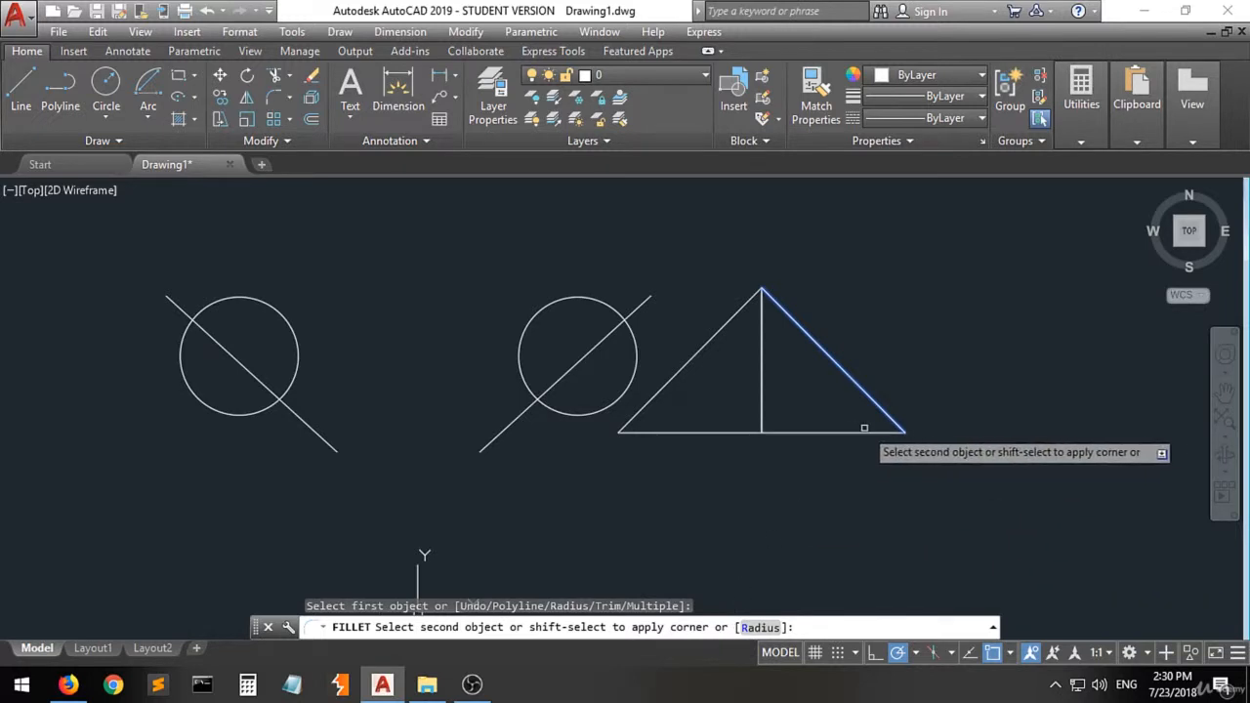
click(894, 433)
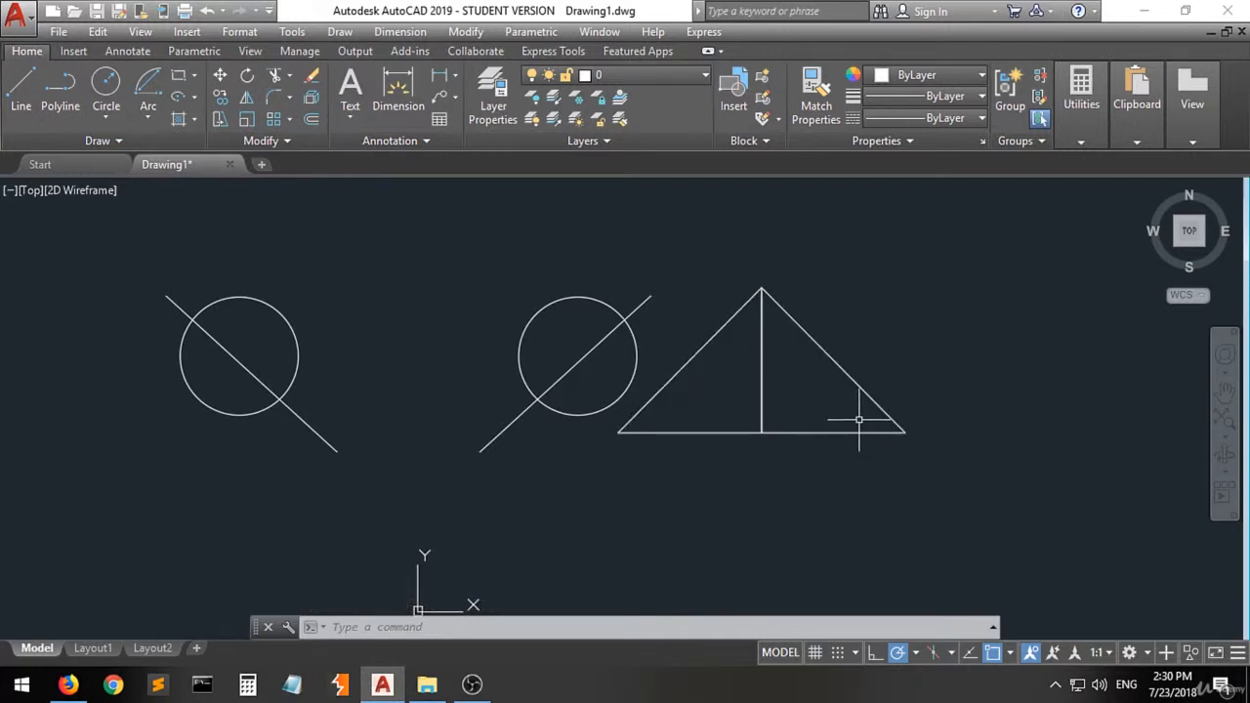
Draw a small, nearly square rectangle to the upper right of the mirrored triangles.
click(179, 75)
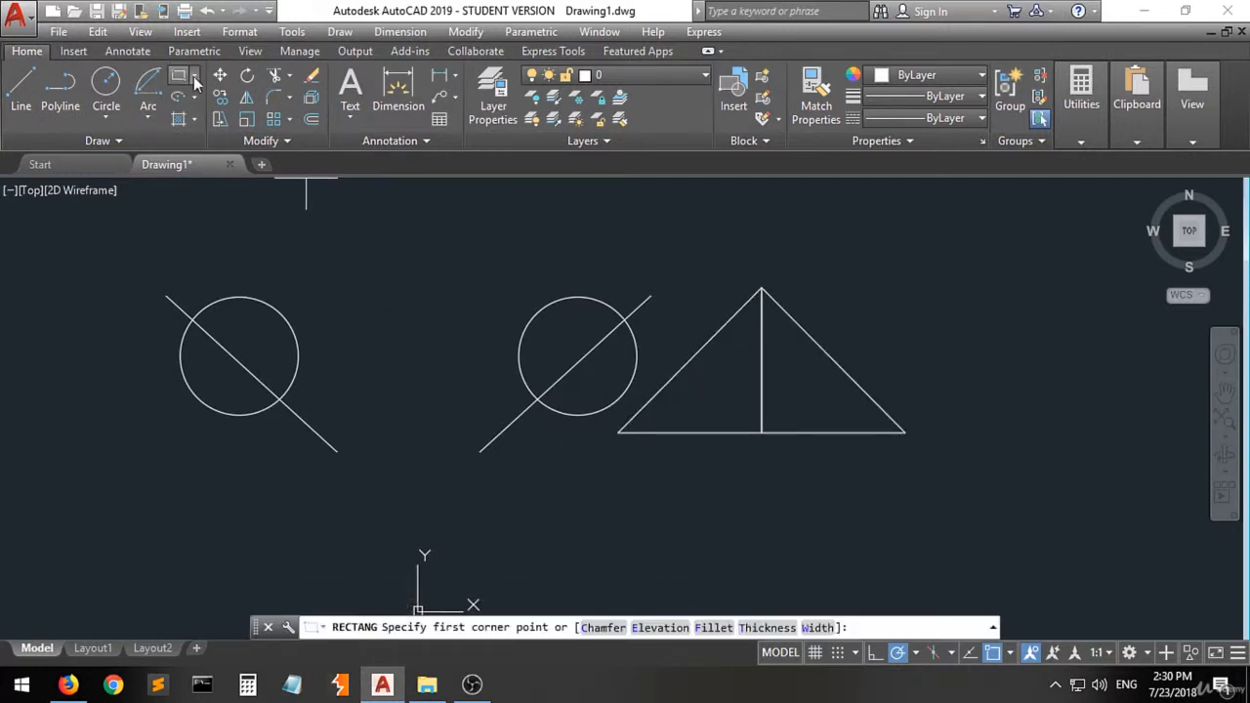
click(946, 270)
click(1034, 350)
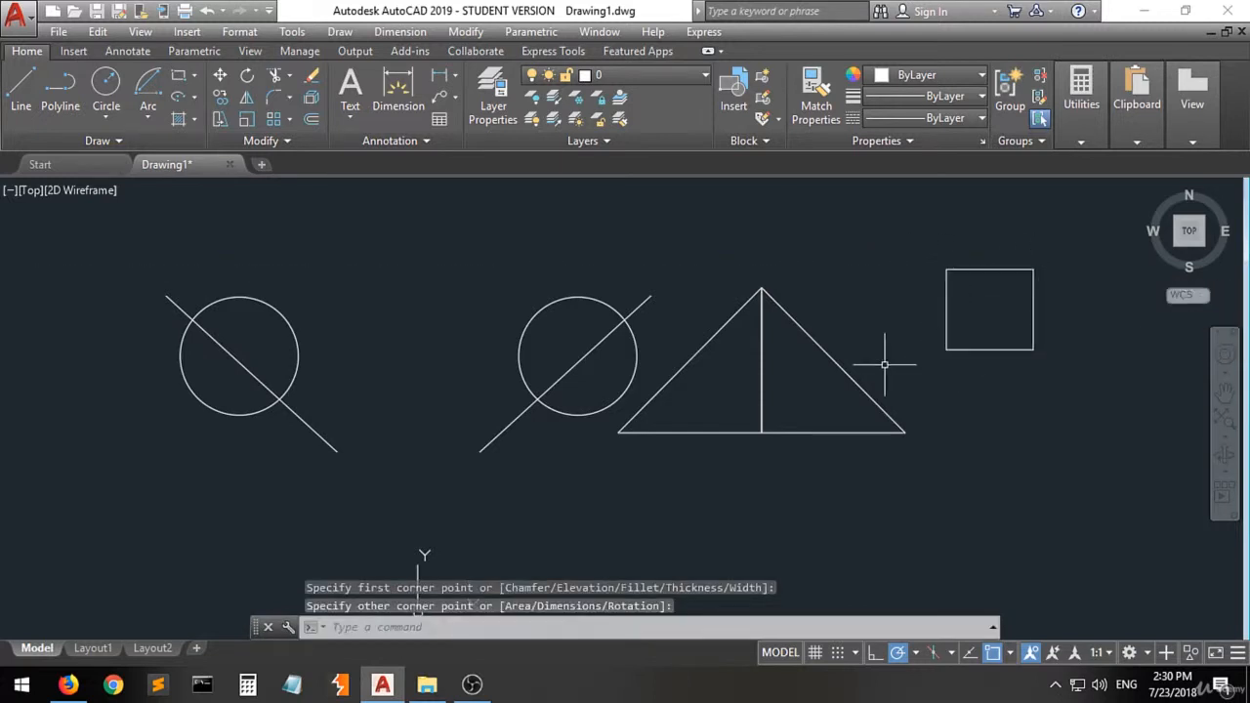
Try to fillet the new rectangle's upper-right corner and its upper-left corner.
click(274, 97)
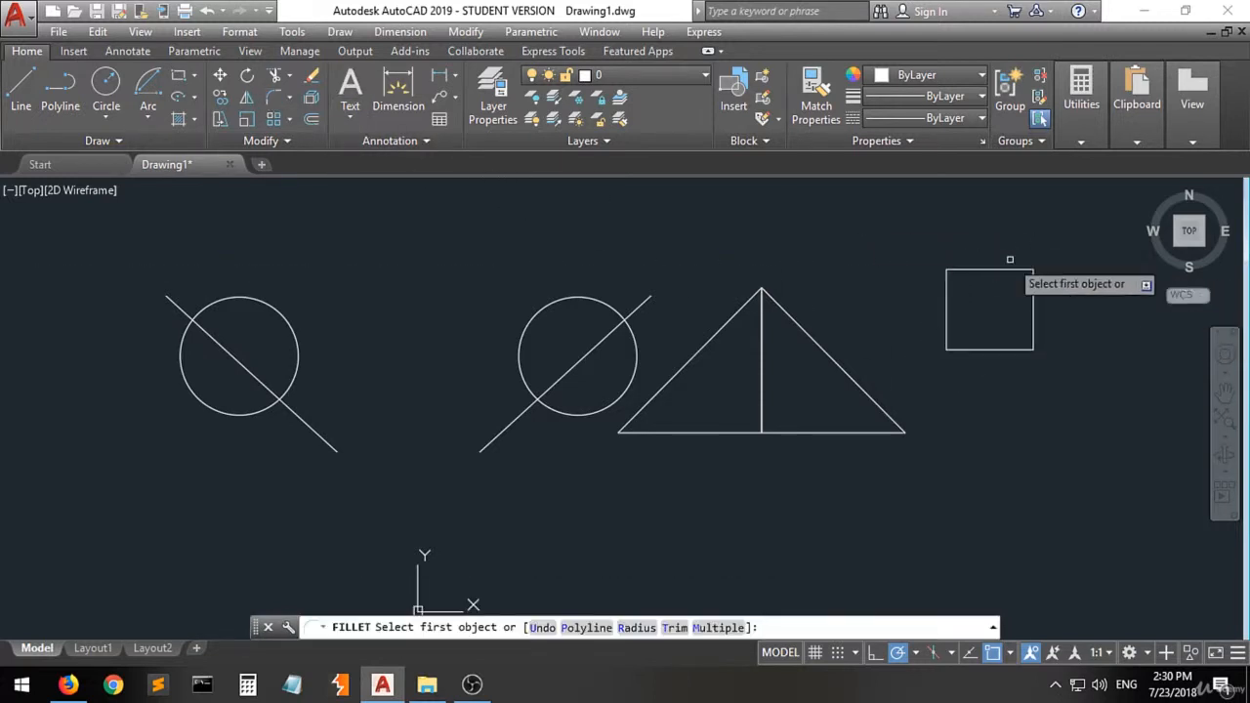
click(1012, 269)
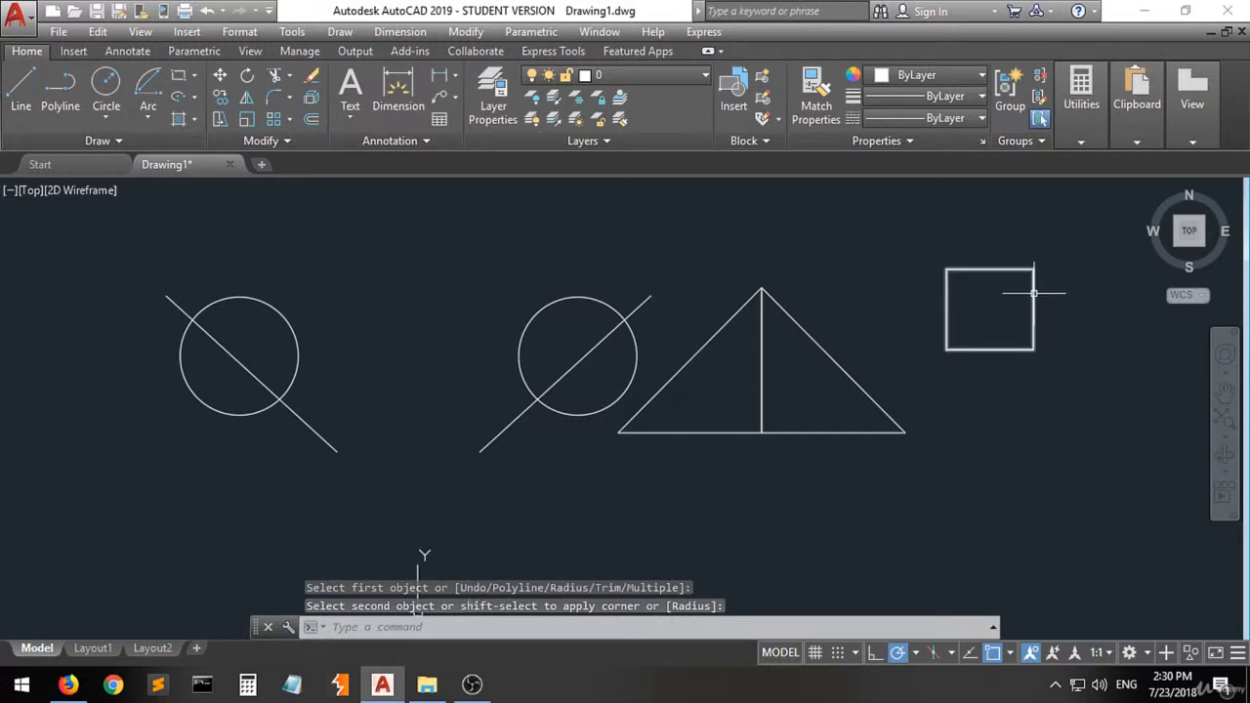
click(1033, 291)
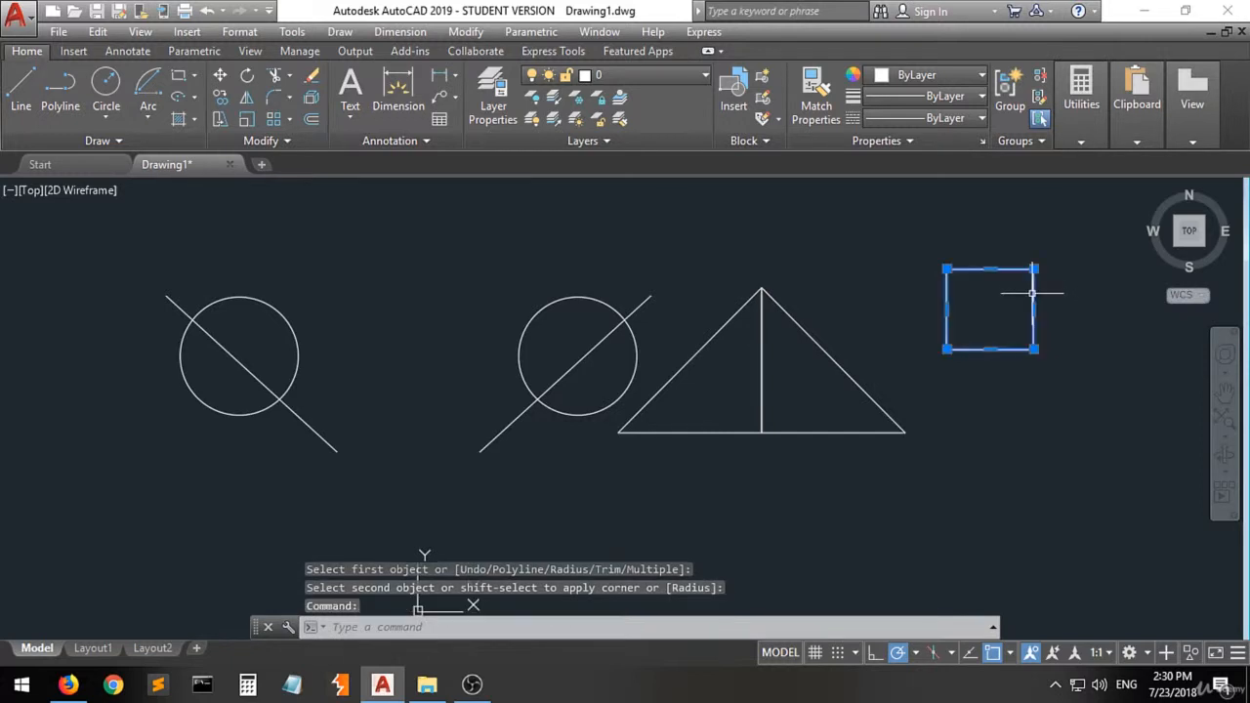
click(279, 97)
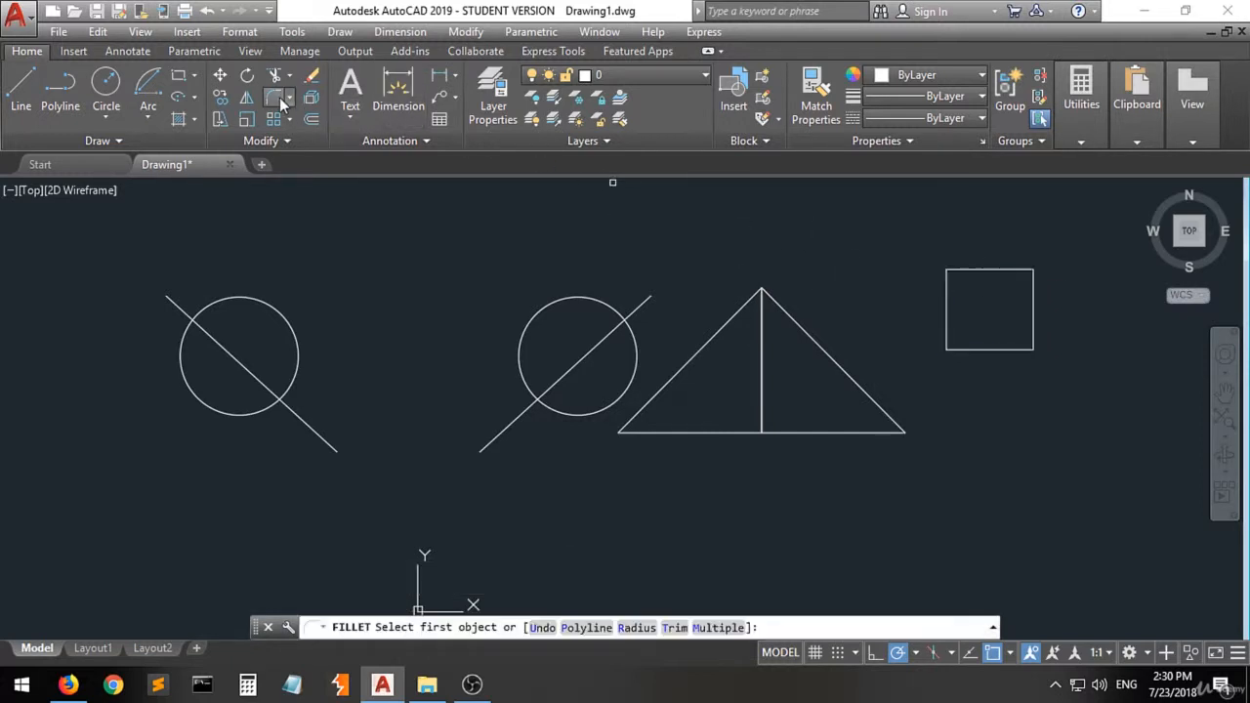
click(949, 276)
click(958, 271)
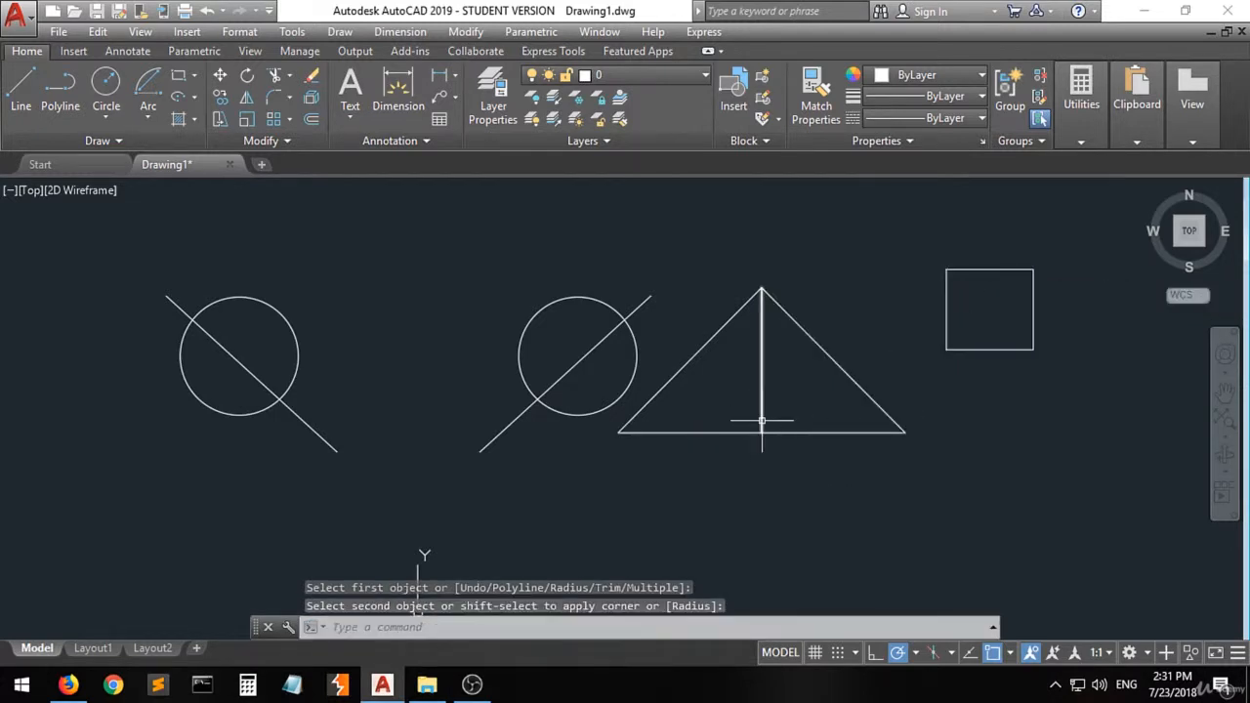
Try to fillet the right-angle corner between the triangles' shared vertical leg and the right-hand triangle's base.
click(274, 101)
click(762, 426)
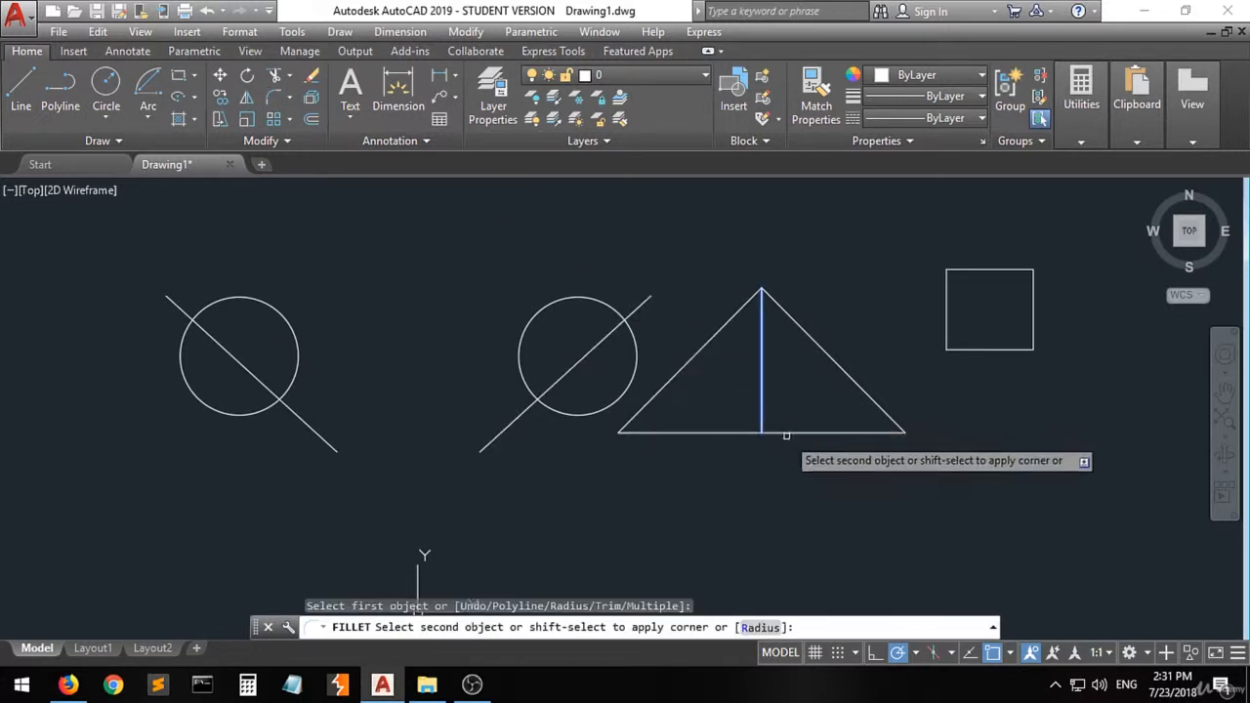
click(786, 433)
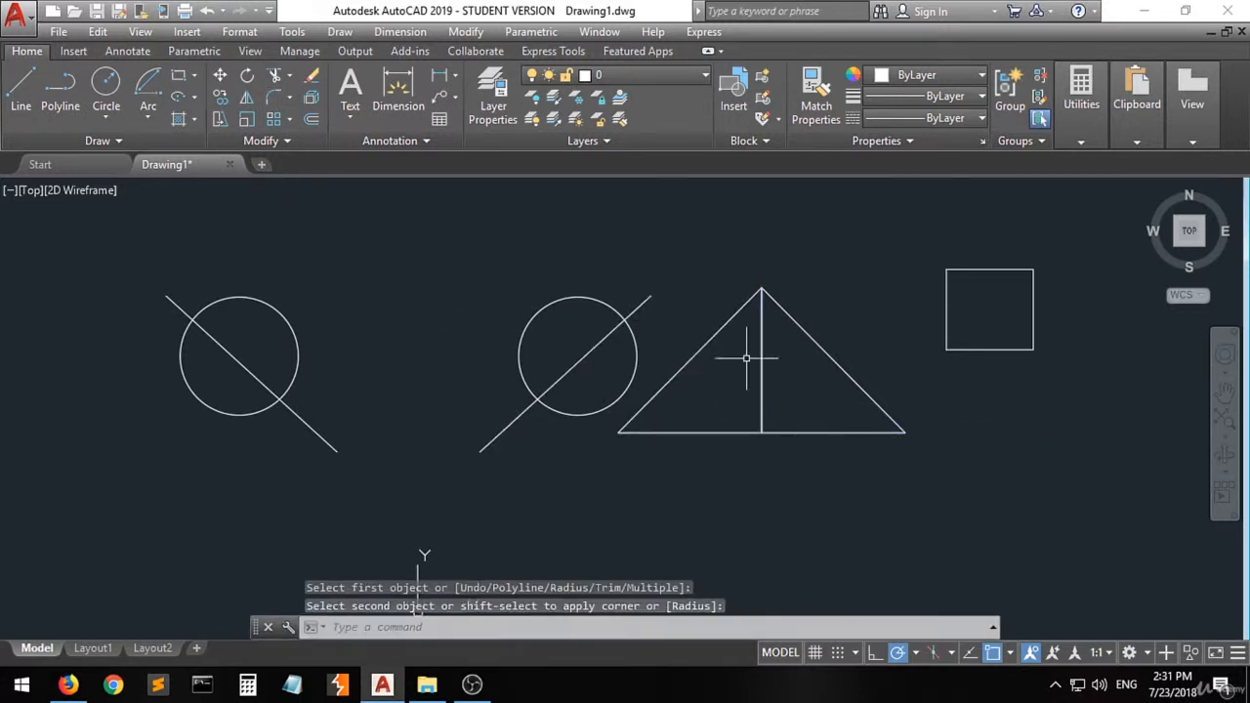